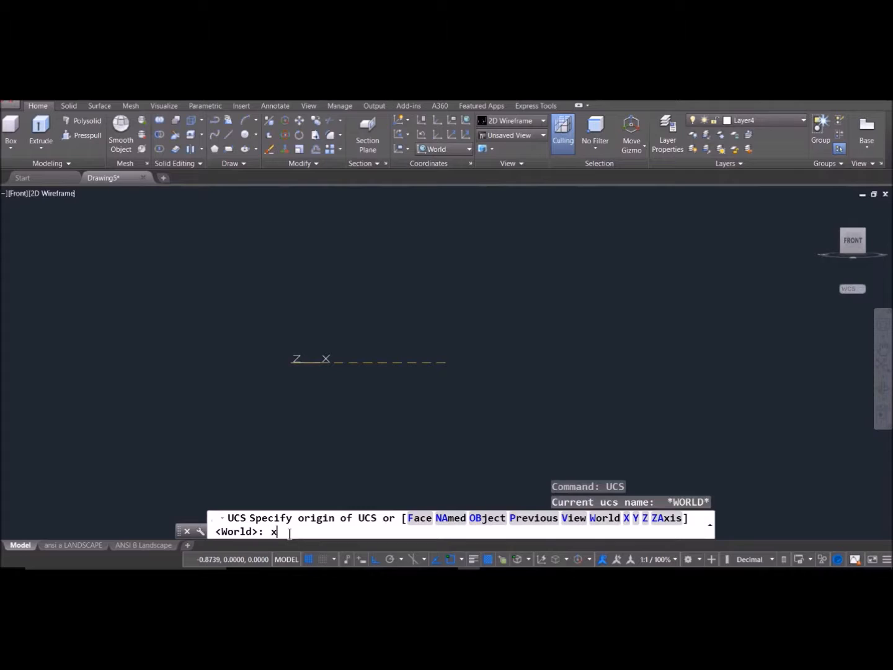
Step: Rotate the UCS 90 degrees about the X axis and draw a circle of radius 3 centred at 6,4
key("Return")
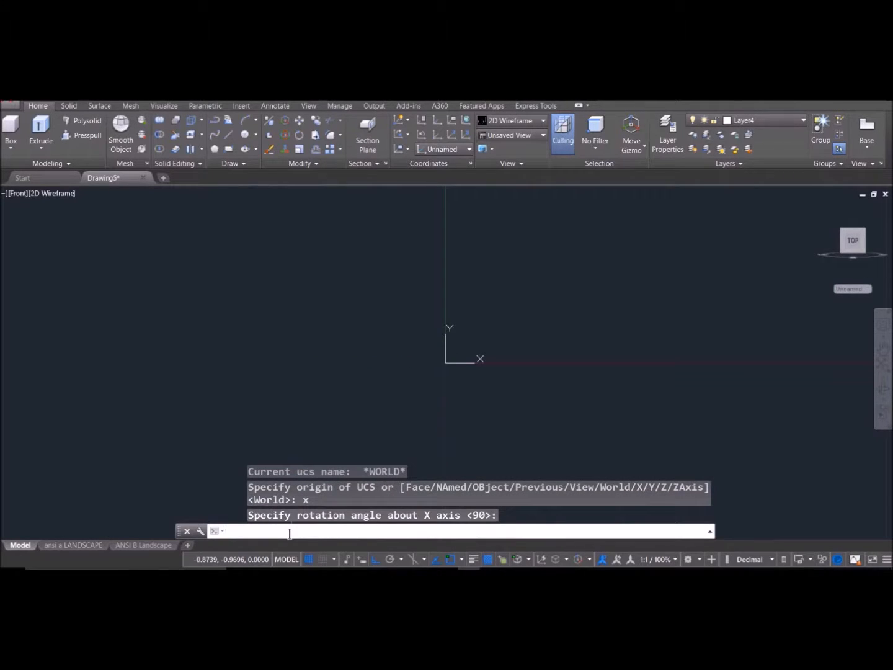
type("circle")
key("Return")
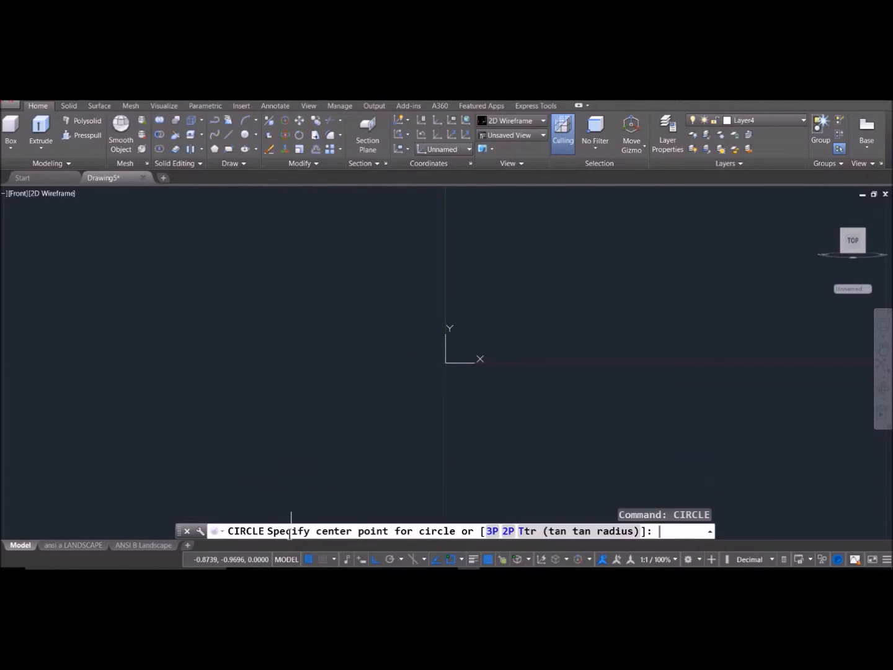
type("6,4")
key("Return")
type("3")
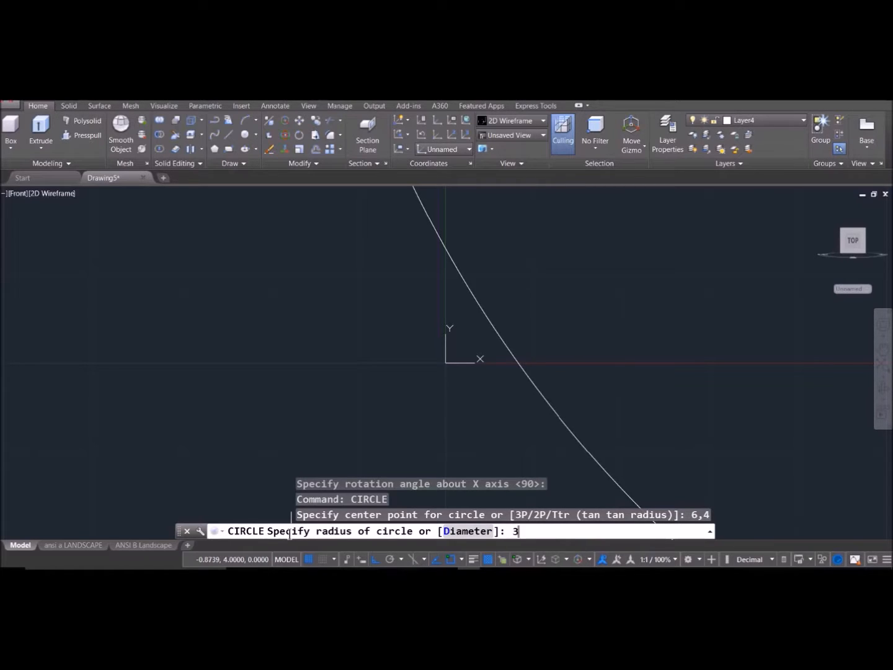
key("Return")
left_click(884, 365)
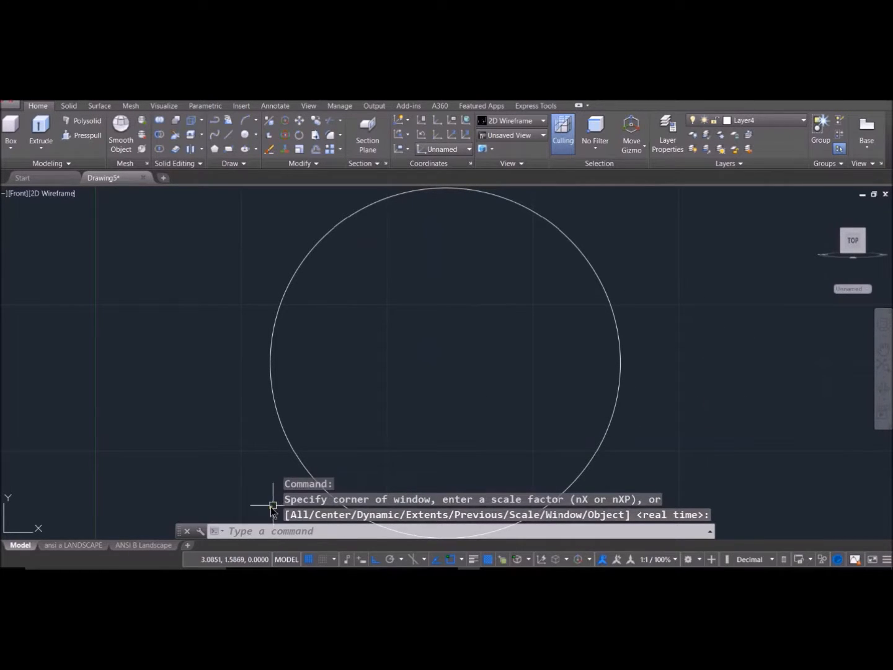
Step: Draw a second, concentric circle of radius 4 centred at 6,4
left_click(269, 530)
key("Return")
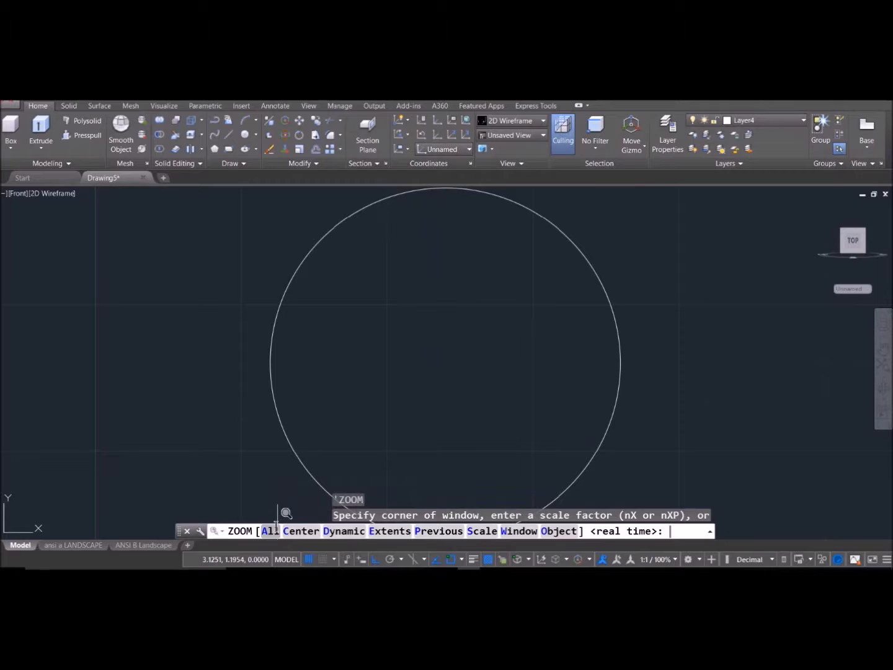
key("Escape")
type("circle")
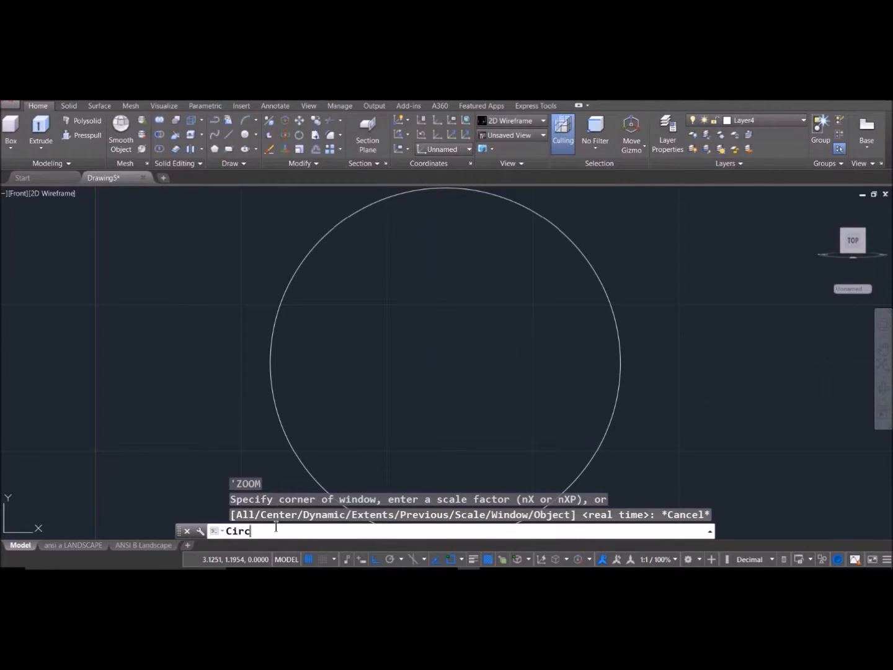
key("Return")
type("6,4")
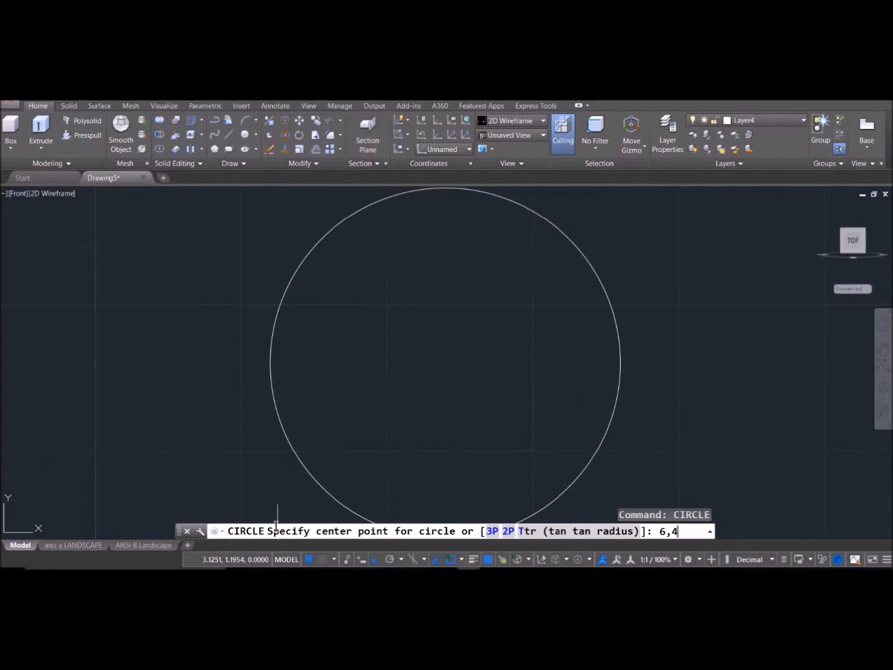
key("Return")
type("4")
key("Return")
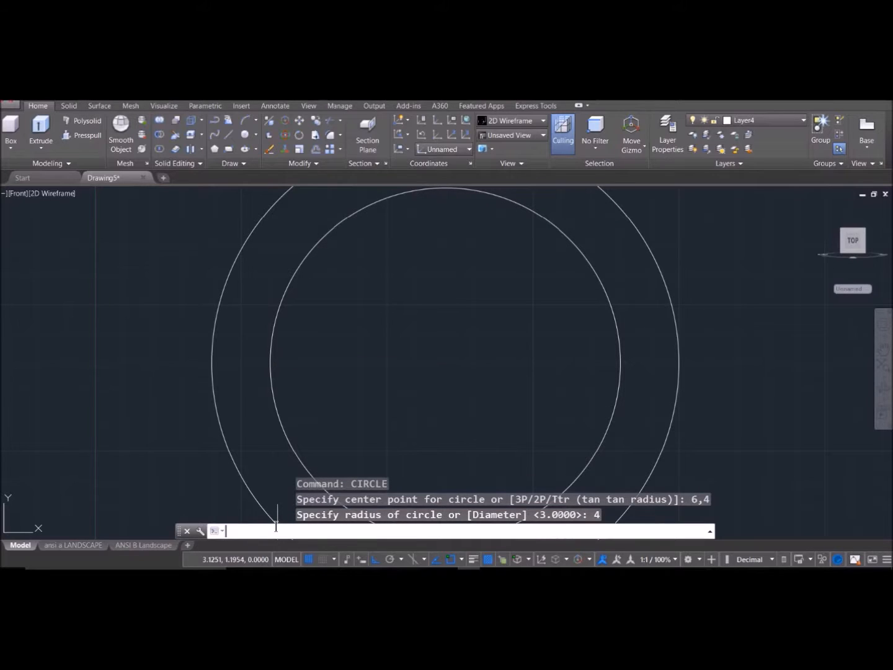
Step: Presspull the ring between the two circles by -12 to form a hollow pipe
scroll(444, 353, "up", 2)
scroll(444, 352, "down", 4)
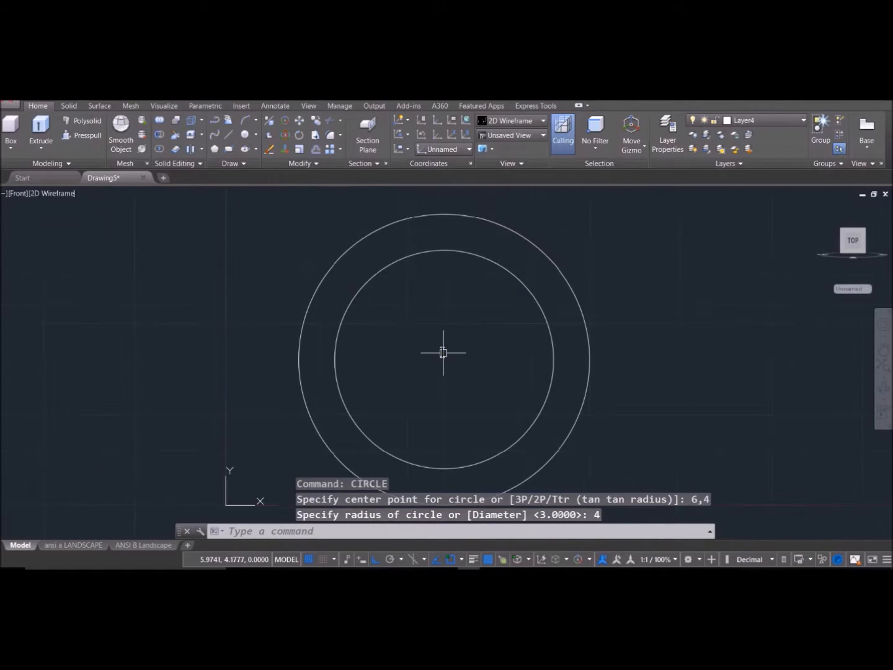
scroll(444, 352, "down", 3)
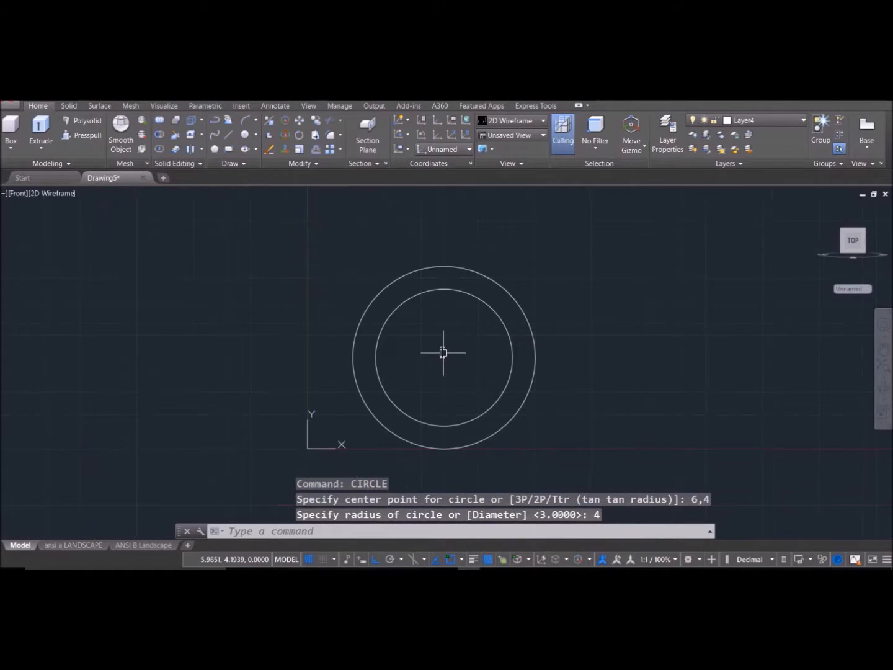
left_click(312, 531)
type("presspu")
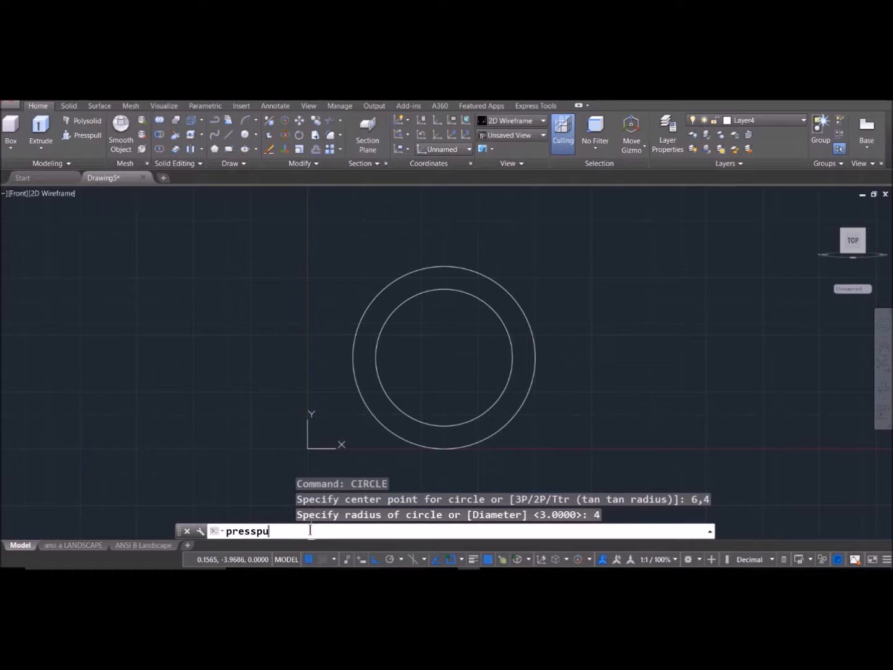
type("ll")
key("Return")
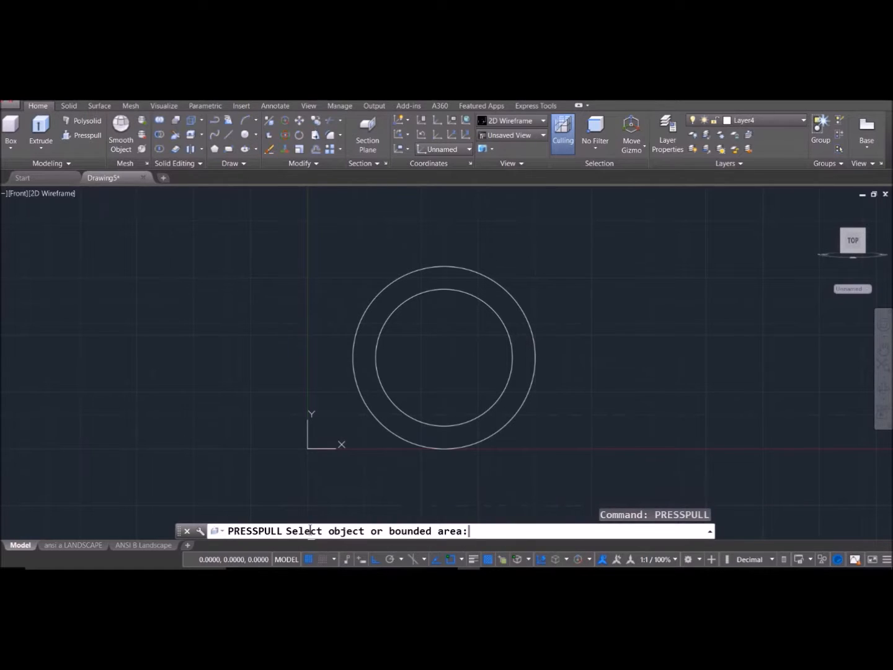
left_click(517, 389)
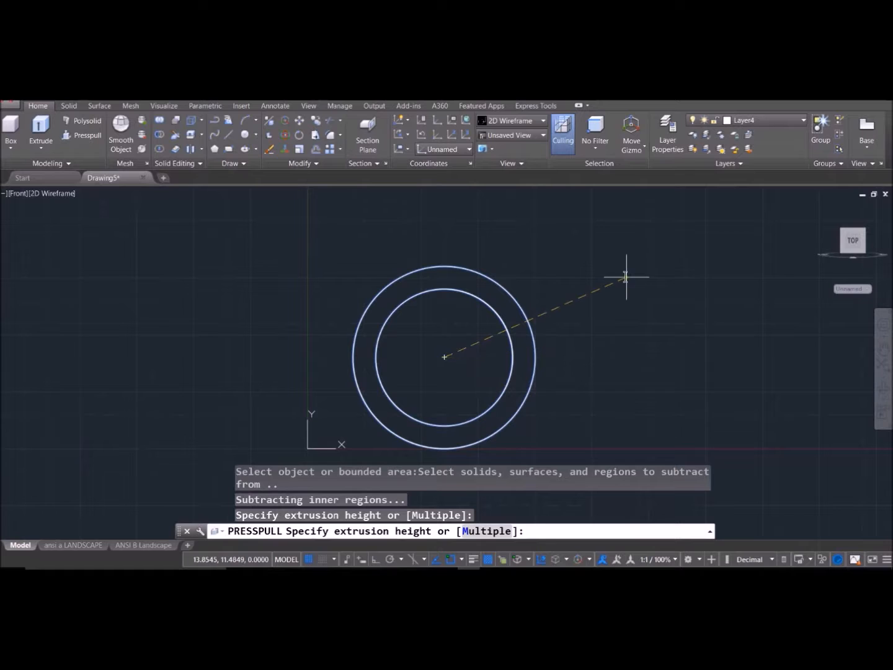
type("-12")
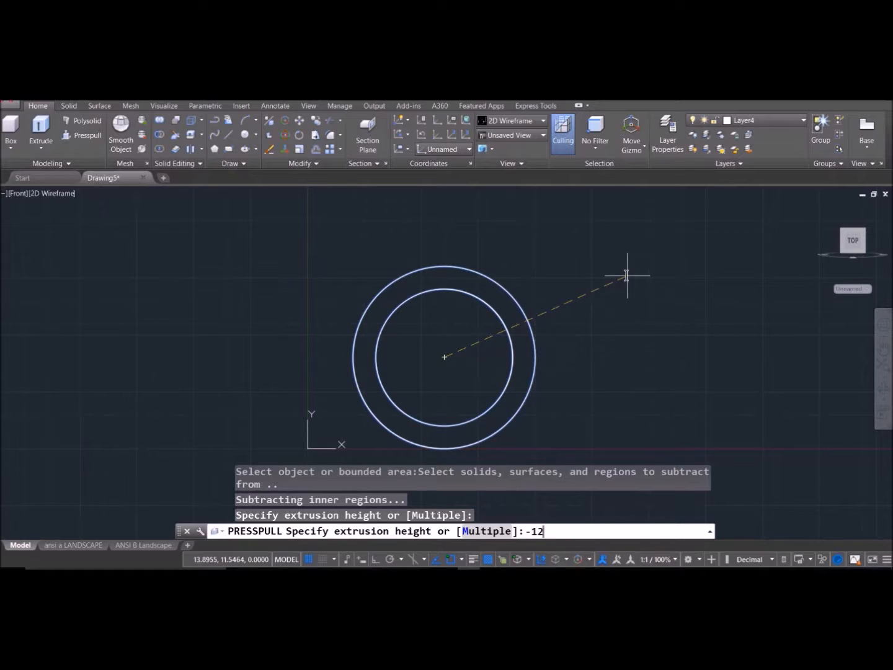
key("Return")
middle_click_drag(606, 277, 572, 289, "shift")
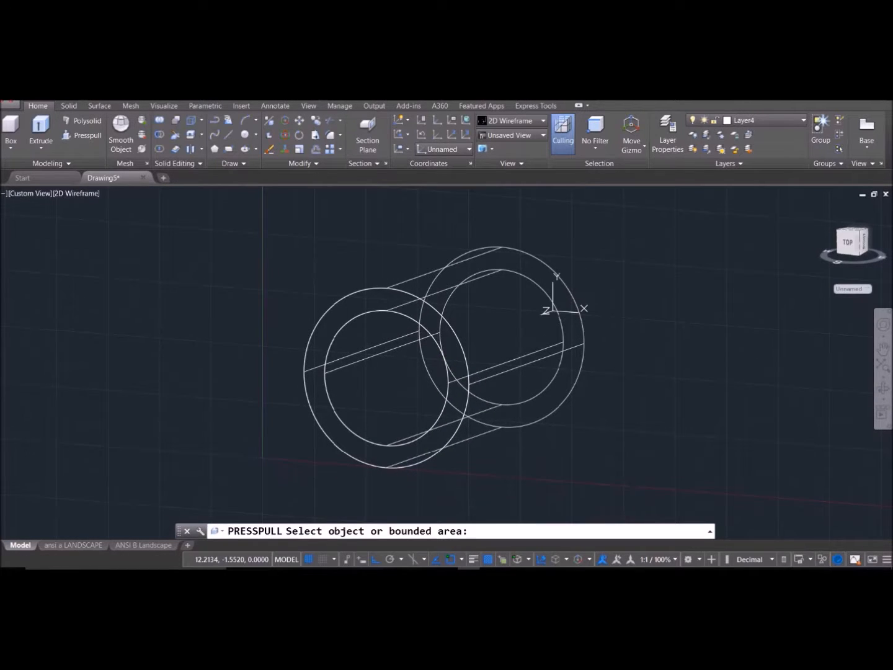
key("Escape")
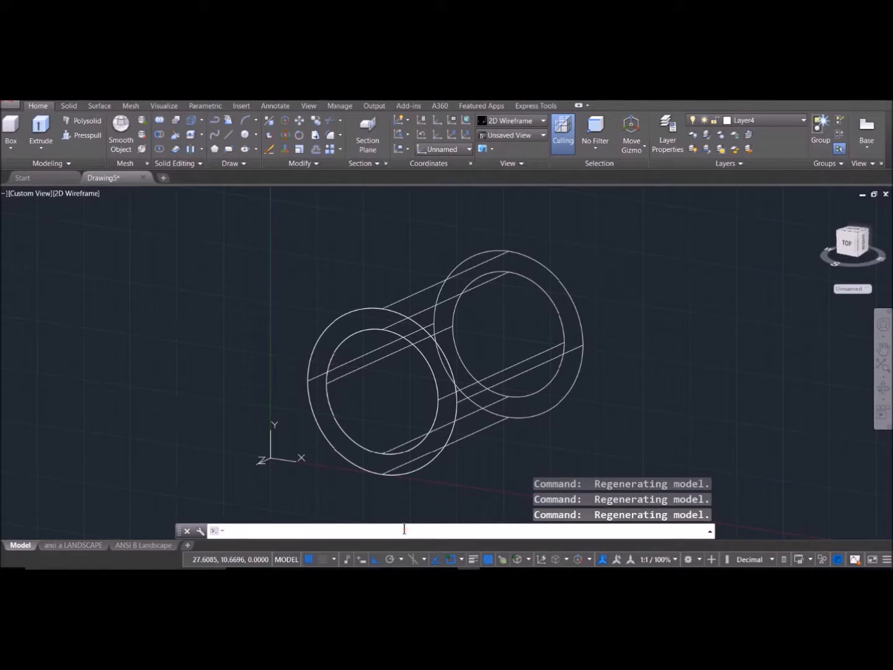
Step: Reset the UCS to World
type("UCS")
key("Return")
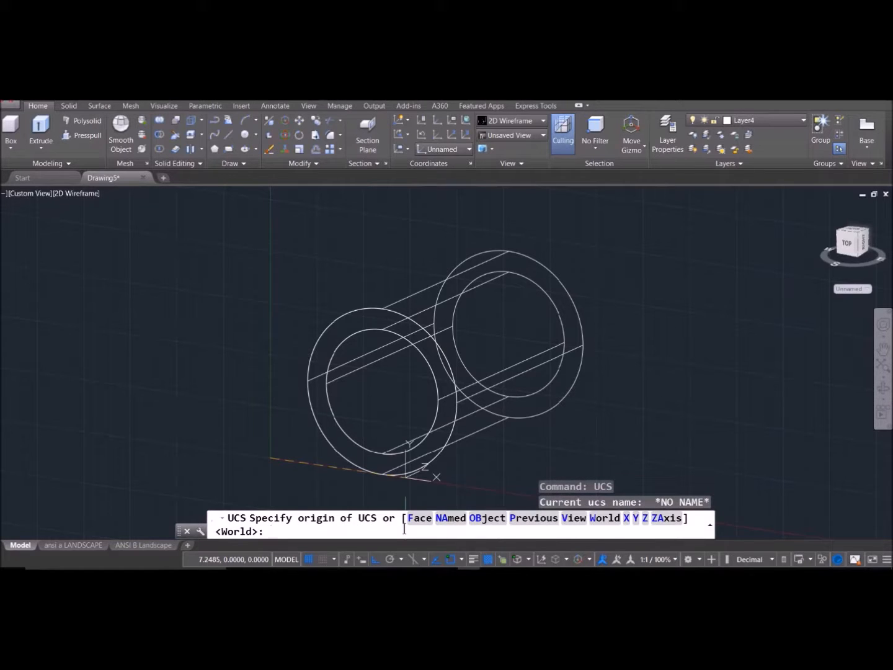
key("Return")
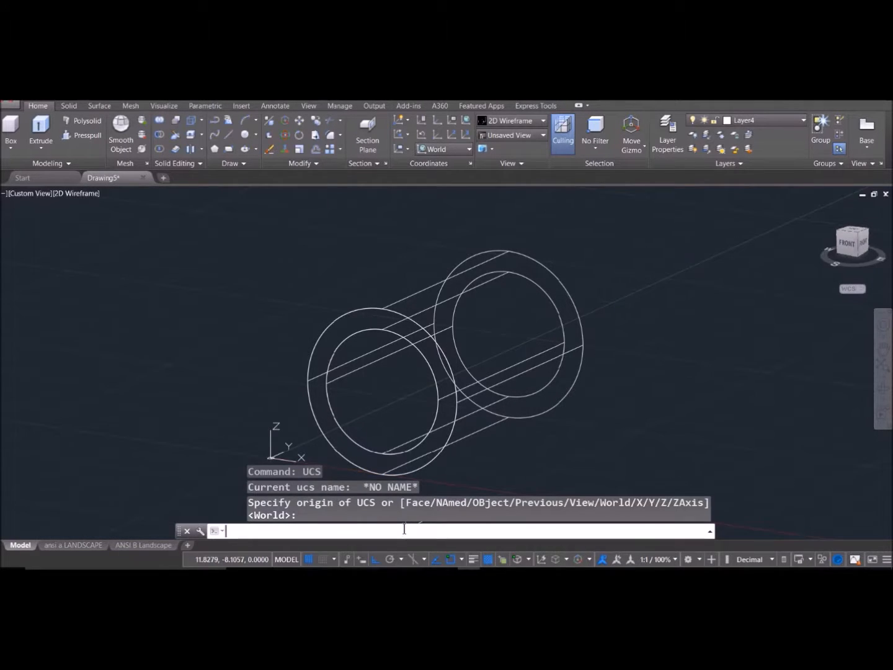
Step: Create an associative polar array of the hollow pipe with its center point at 6,6,4
left_click_drag(847, 245, 850, 250)
left_click(849, 247)
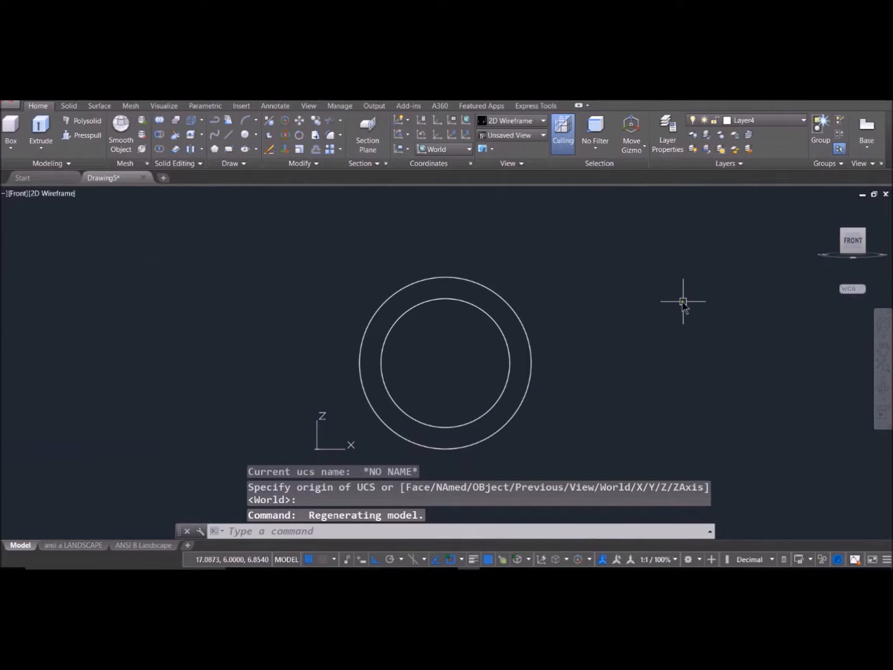
middle_click_drag(683, 299, 648, 326, "shift")
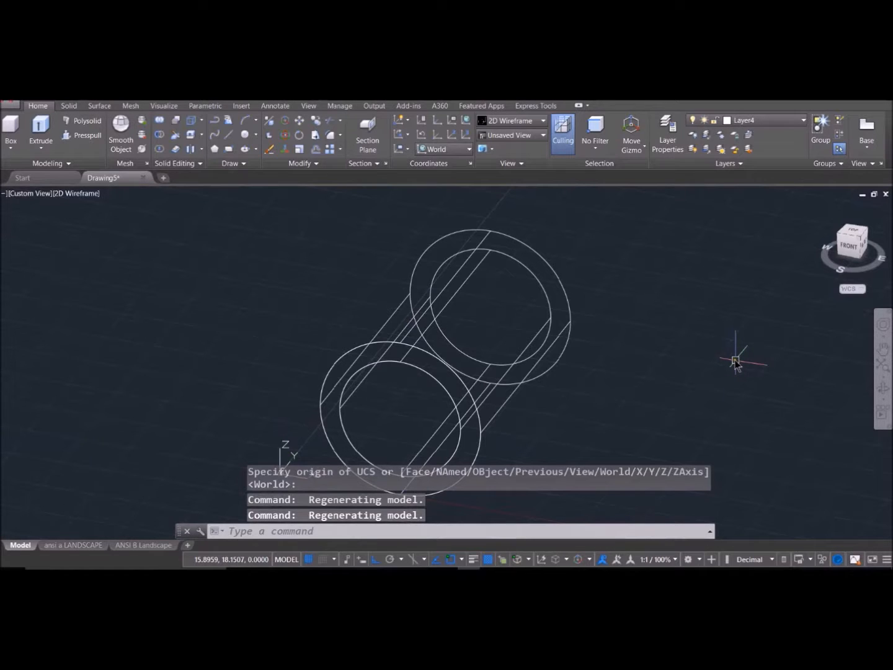
left_click(526, 529)
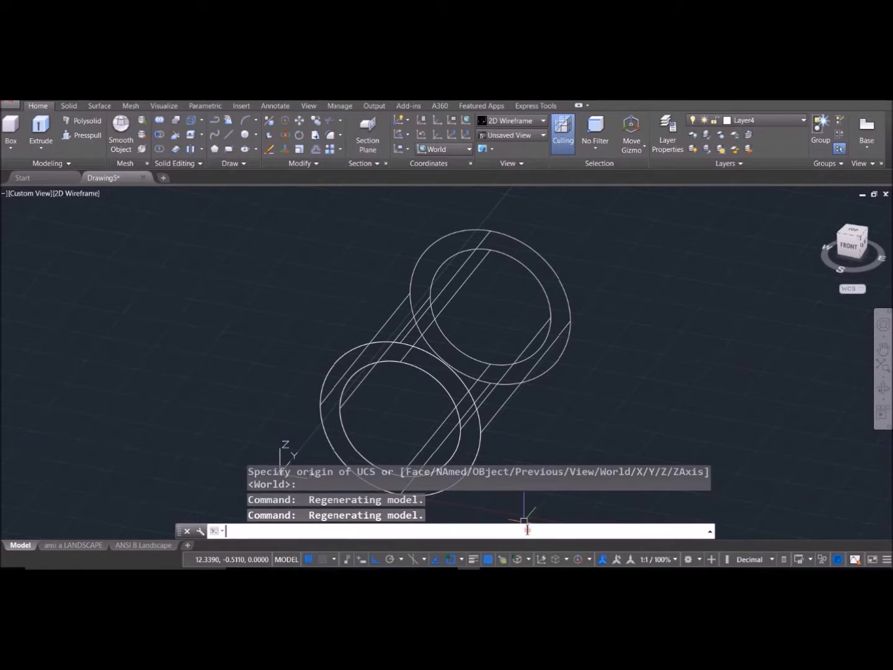
type("ARRAY")
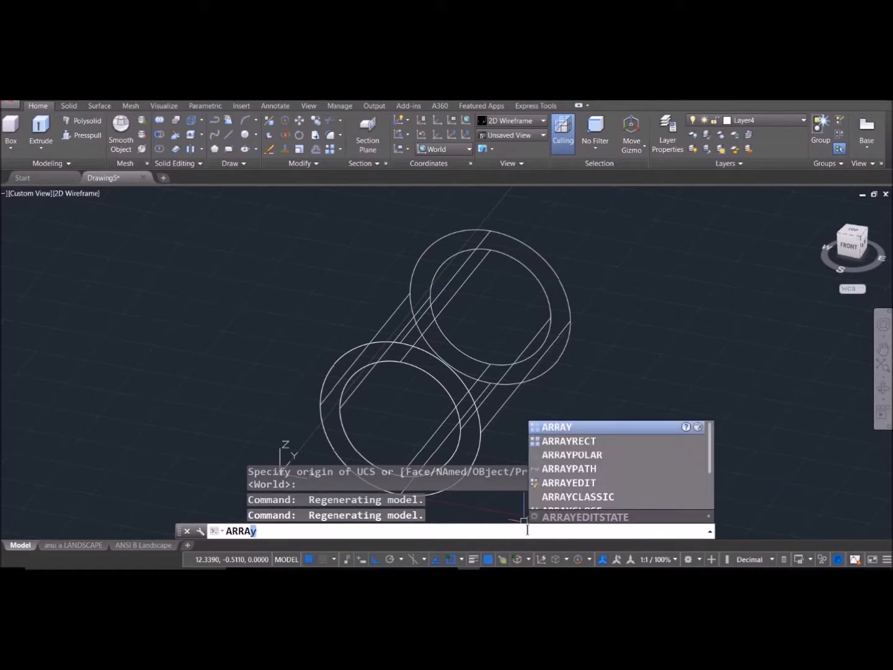
key("Return")
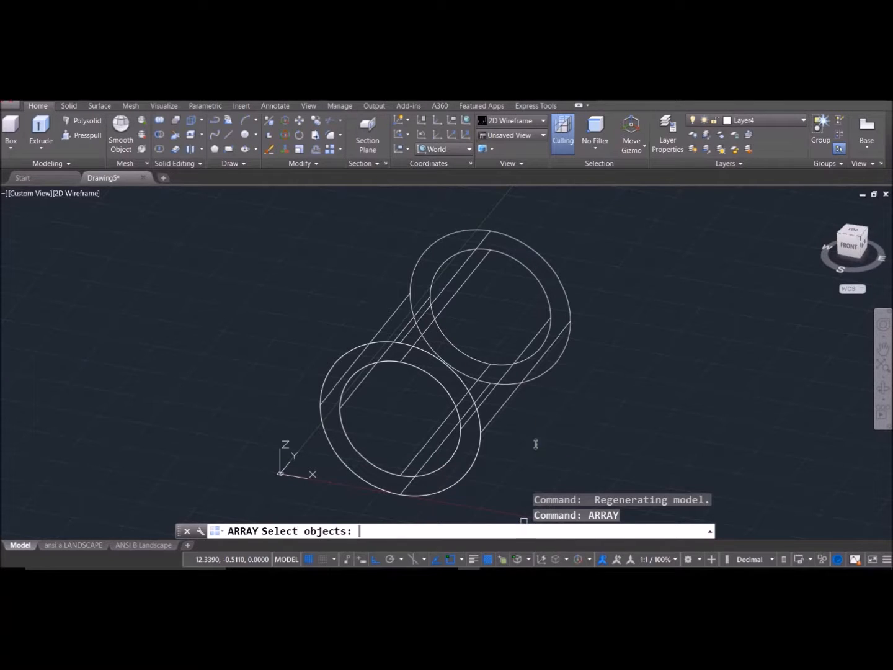
left_click(447, 368)
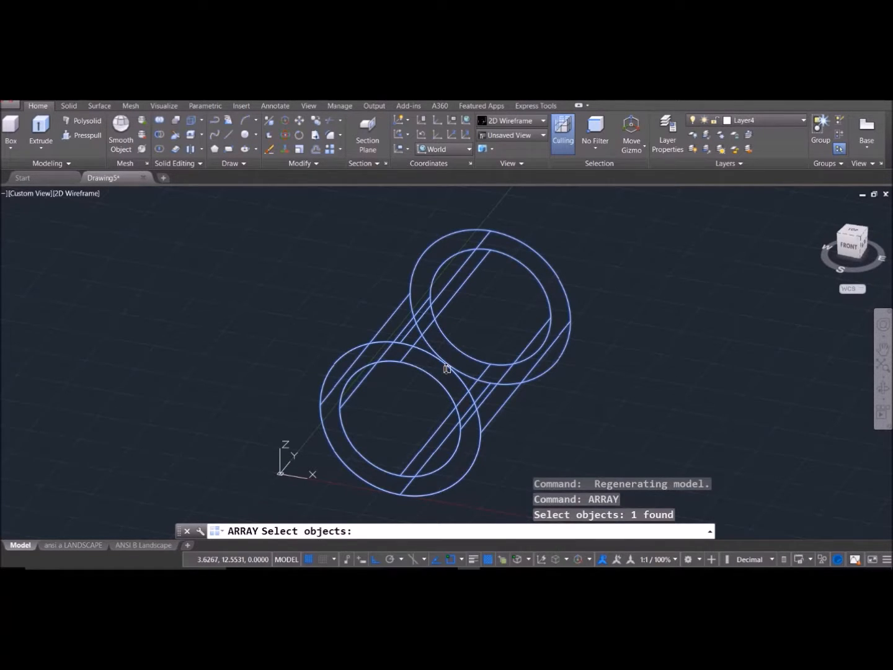
key("Return")
key("Return")
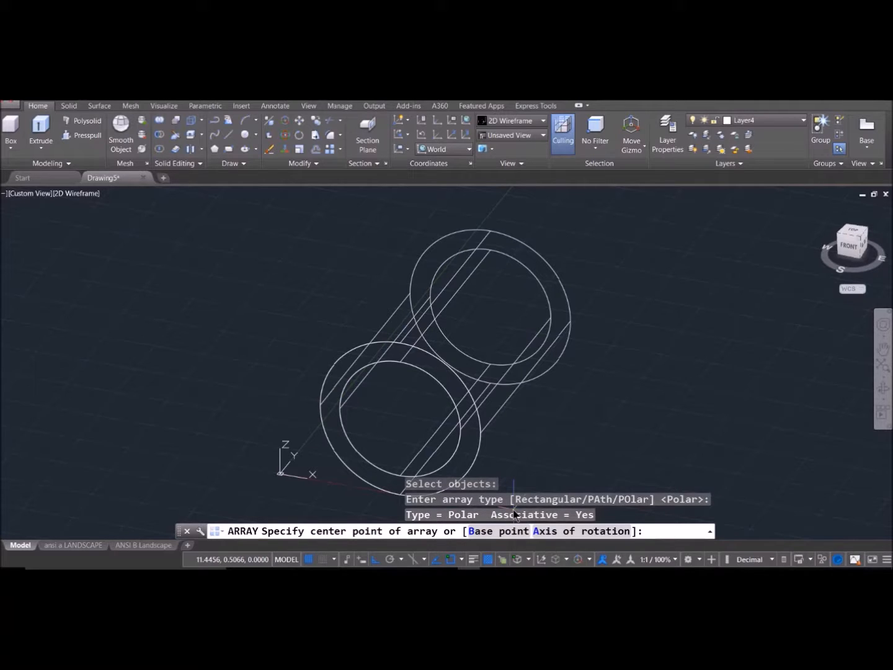
type("6,6,4")
key("Return")
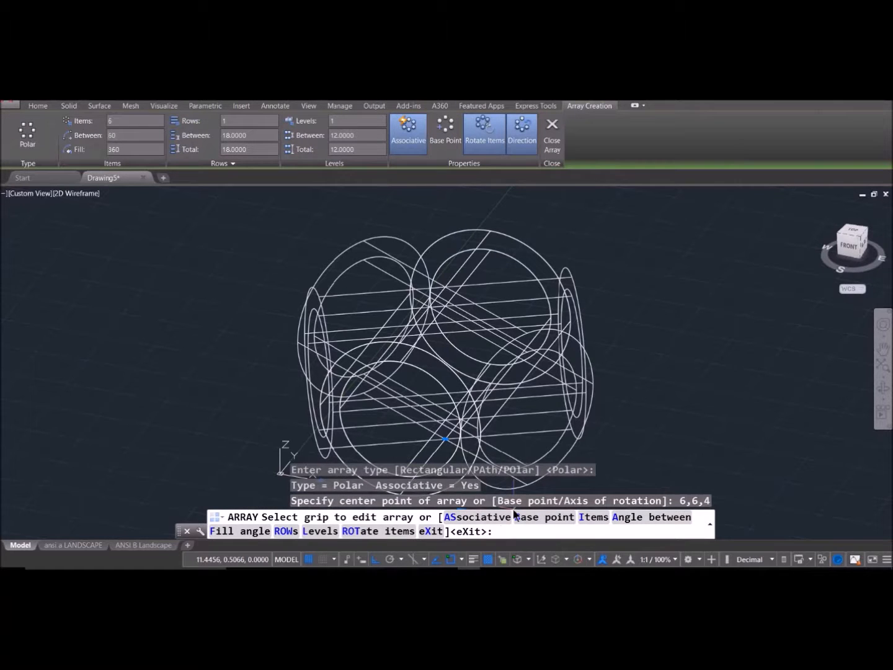
Step: Set the polar array to 2 items with 90 degrees between them and finish the array
scroll(685, 369, "up", 2)
scroll(673, 361, "down", 4)
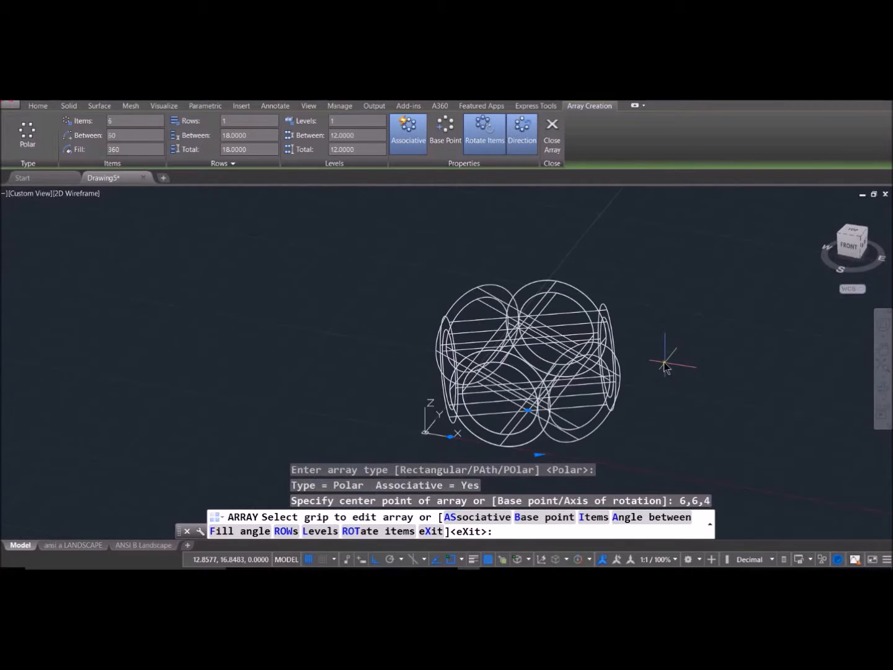
middle_click_drag(670, 339, 662, 371, "shift")
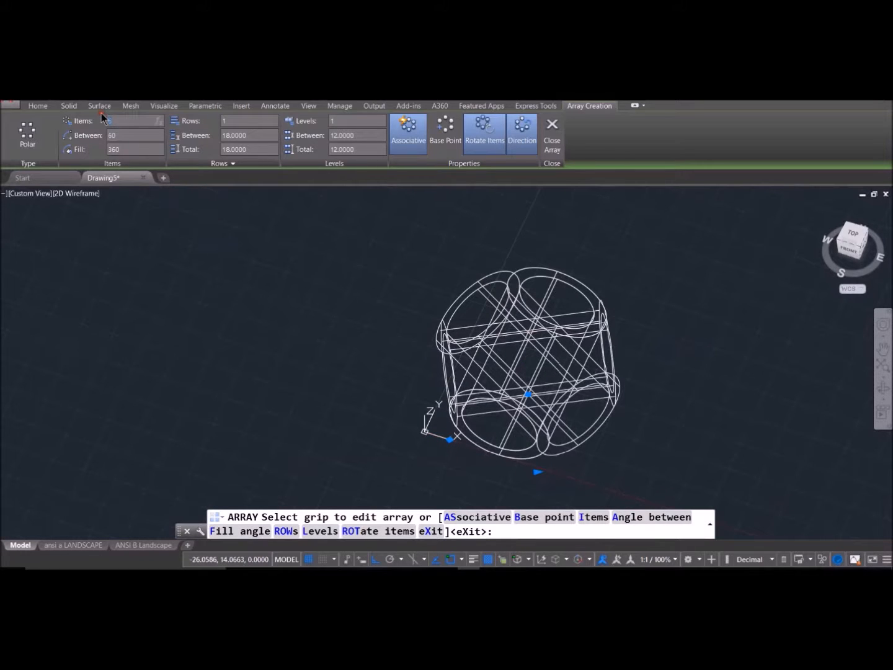
type("2")
key("Tab")
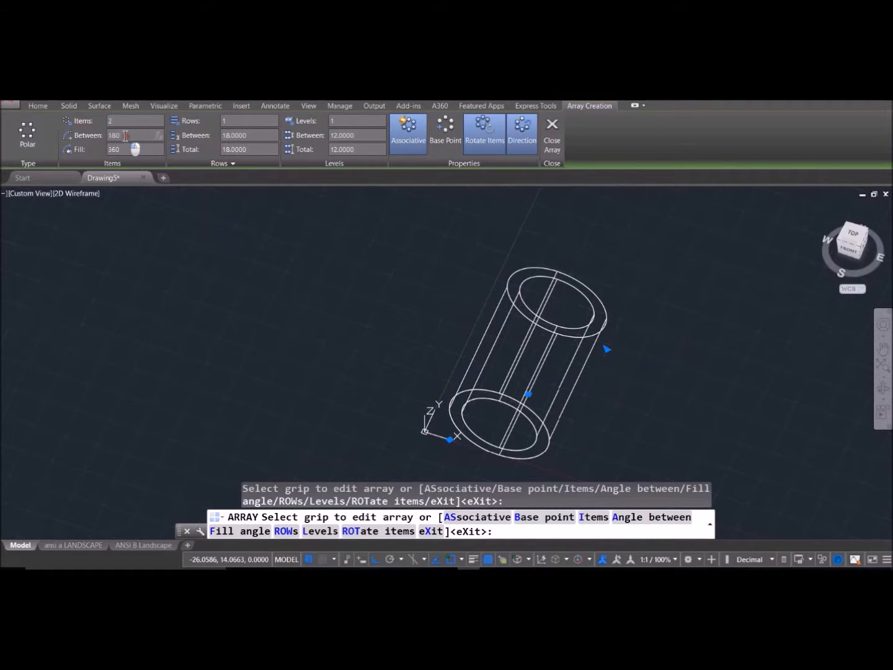
type("90")
key("Return")
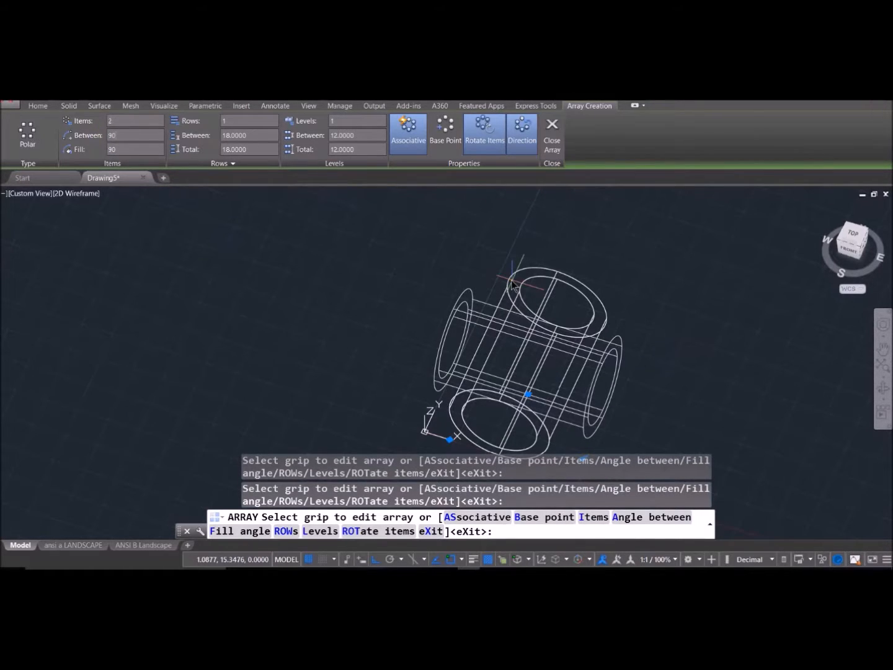
key("Return")
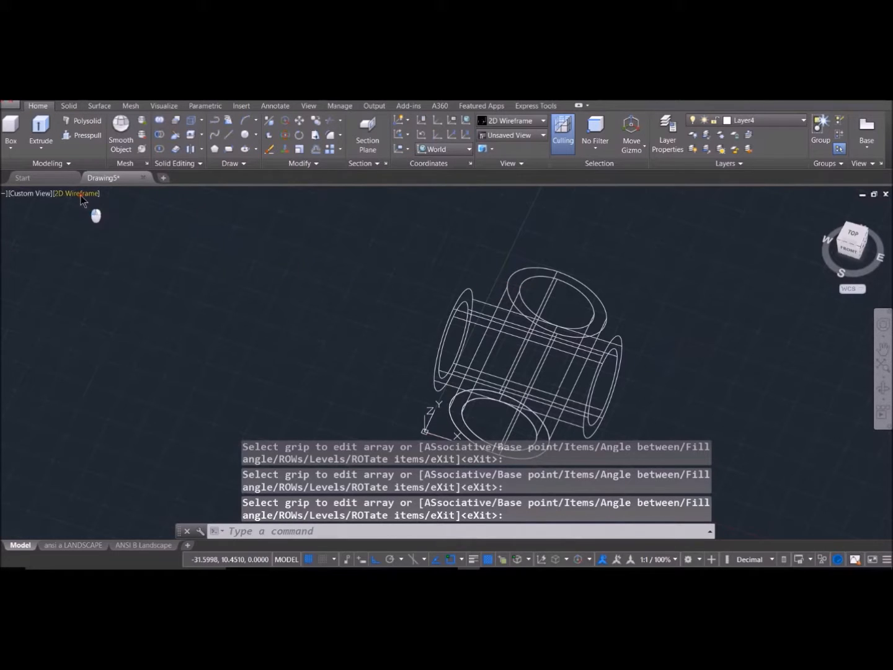
Step: Display the model in the Conceptual visual style and explode the polar array of pipes
left_click(80, 194)
left_click(119, 230)
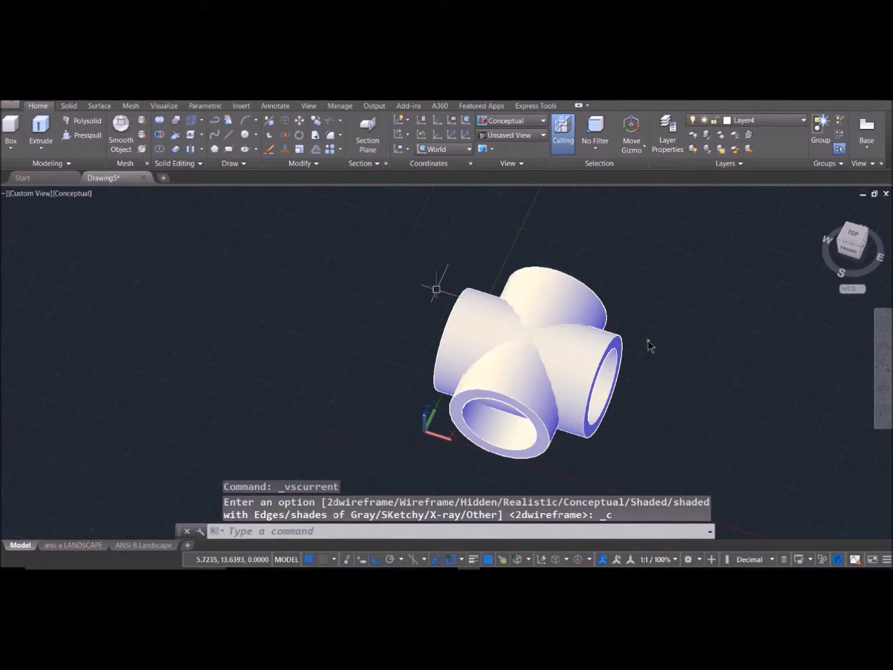
left_click(264, 530)
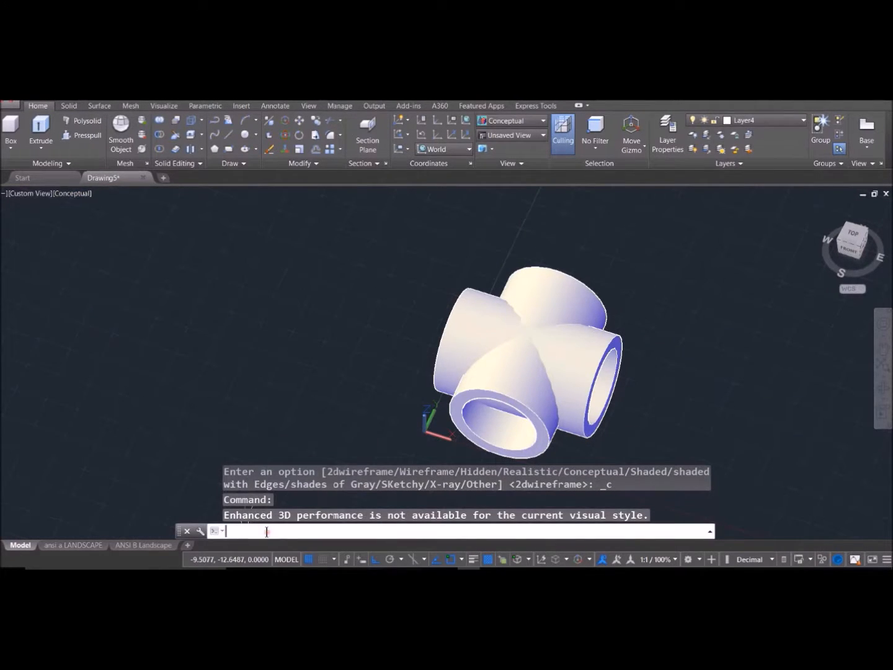
type("explode")
key("Return")
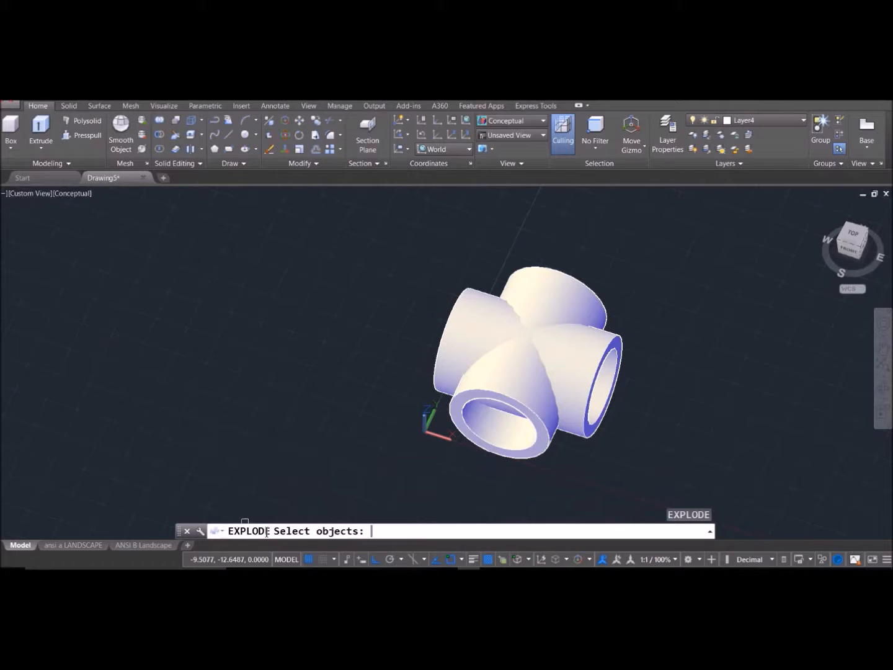
left_click(520, 380)
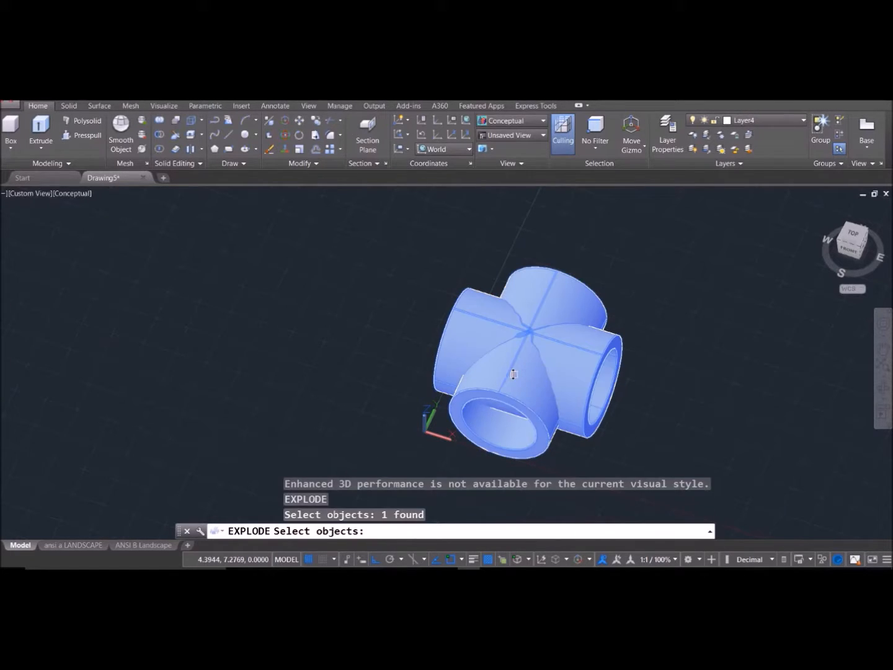
key("Return")
Step: Select each of the two crossing pipes in turn to check that they are separate solids
left_click(507, 377)
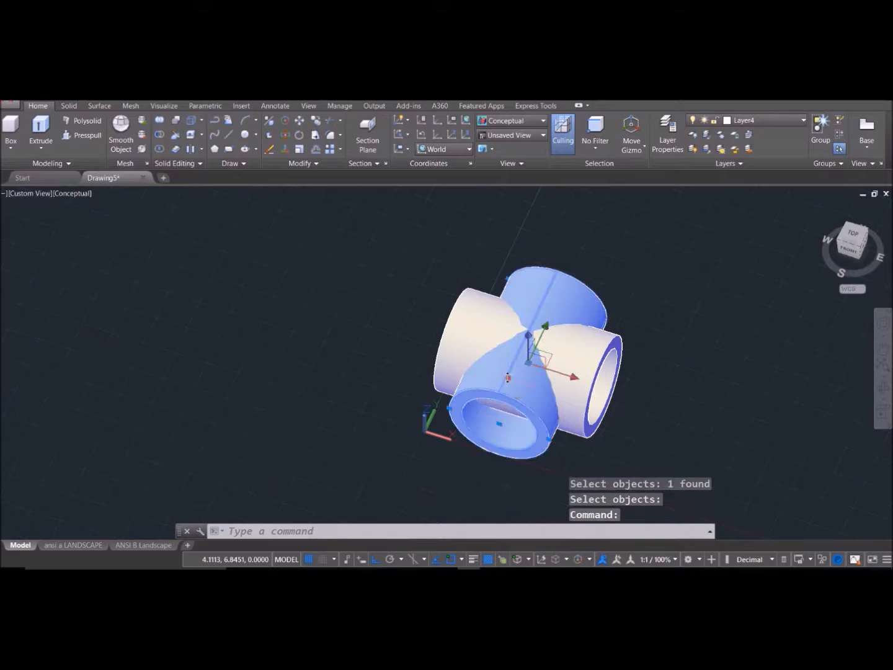
key("Escape")
left_click(577, 352)
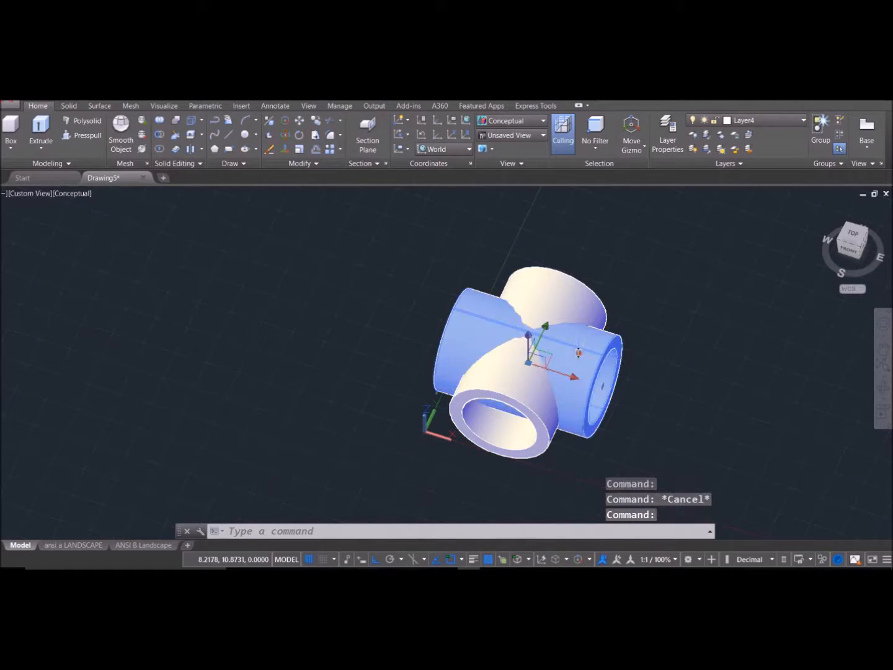
key("Escape")
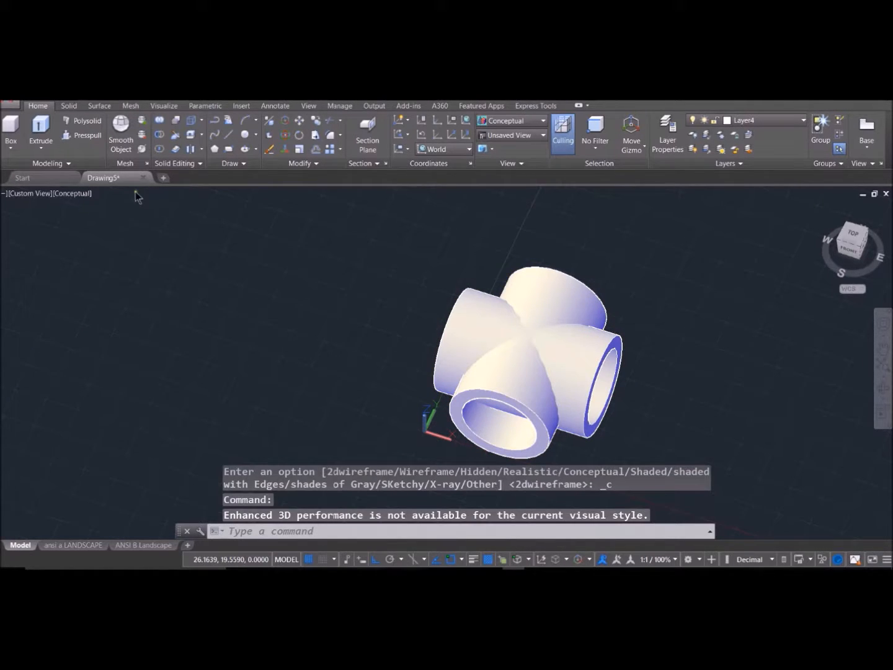
Step: Switch the display to 2D Wireframe and move the UCS origin to 6,6,4, keeping the axes parallel to World
left_click(77, 193)
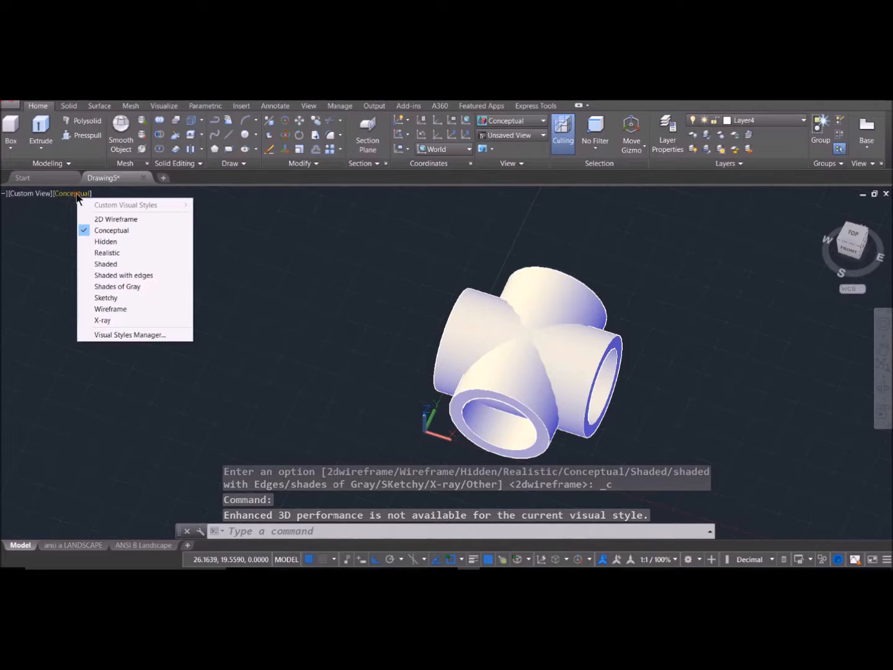
left_click(101, 218)
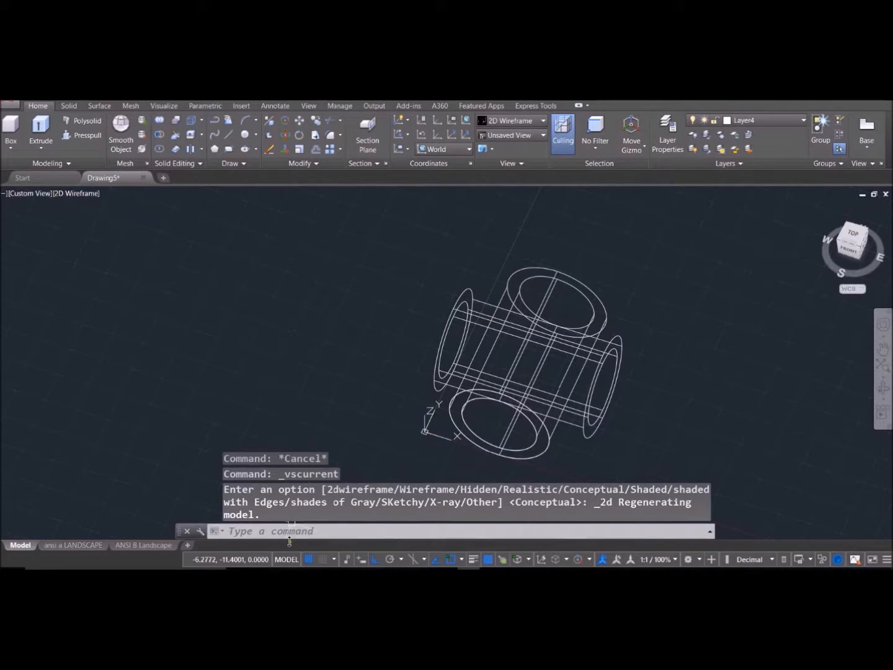
left_click(289, 532)
type("UCS")
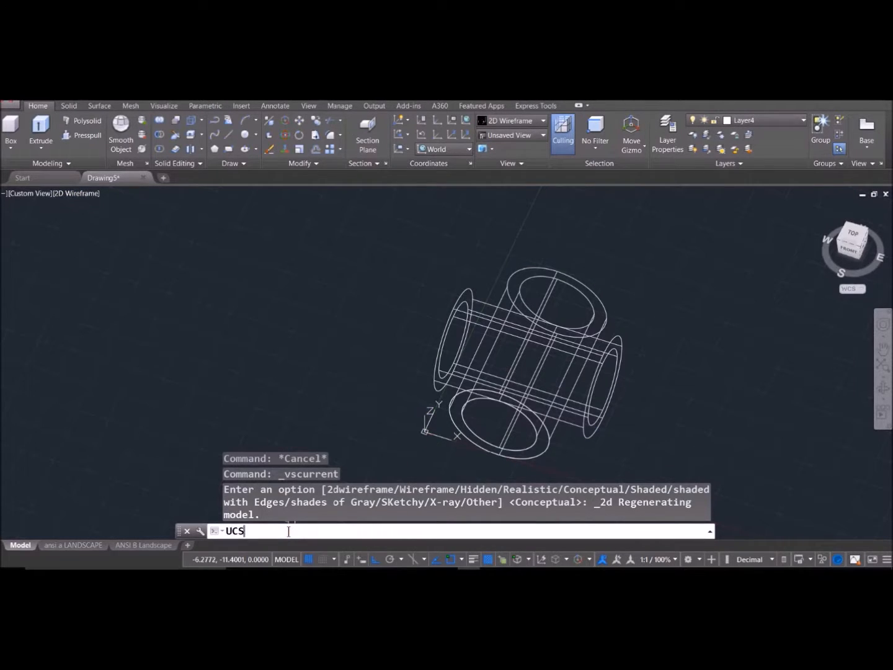
key("Return")
type("6,6,4")
key("Return")
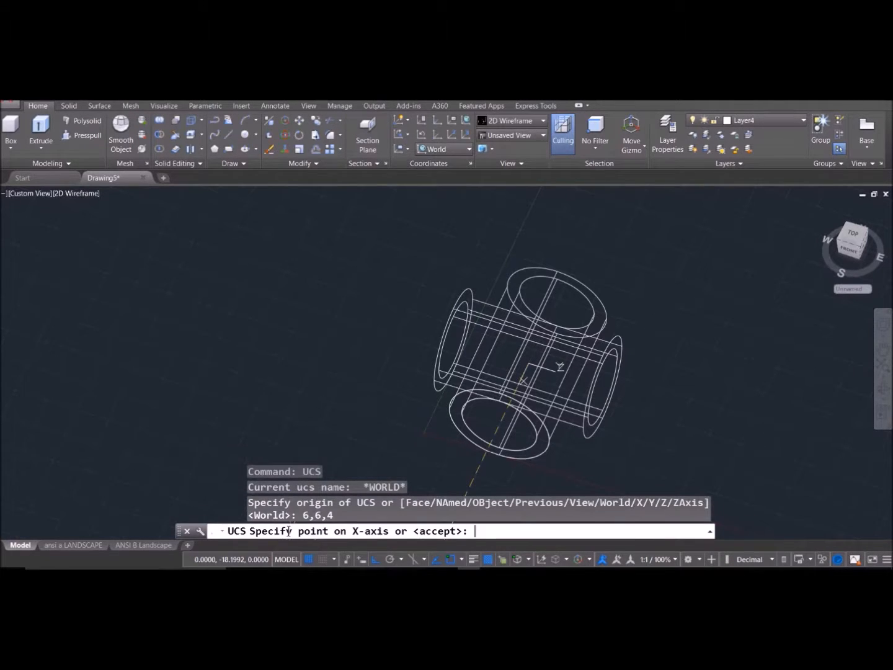
left_click(700, 367)
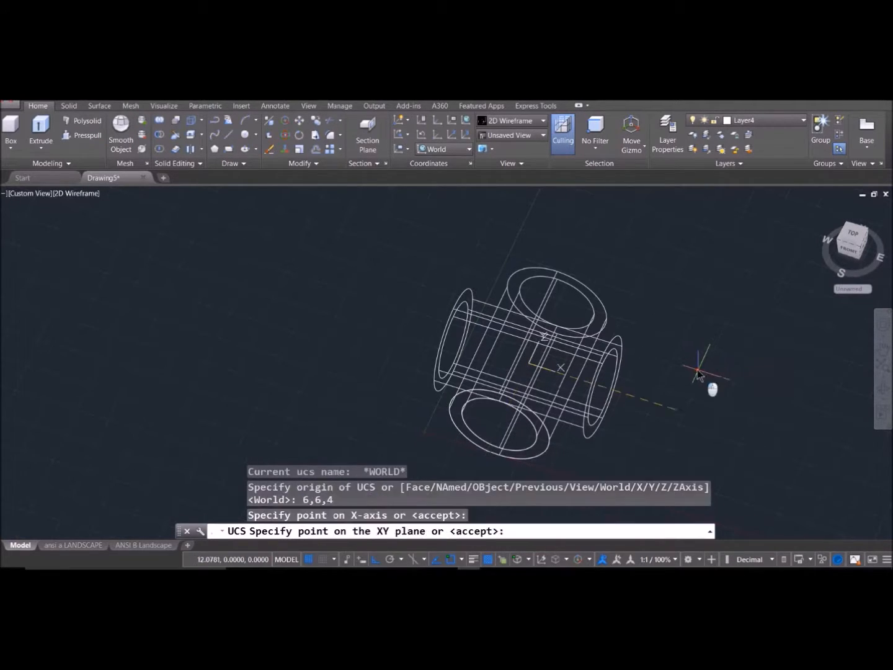
left_click(616, 267)
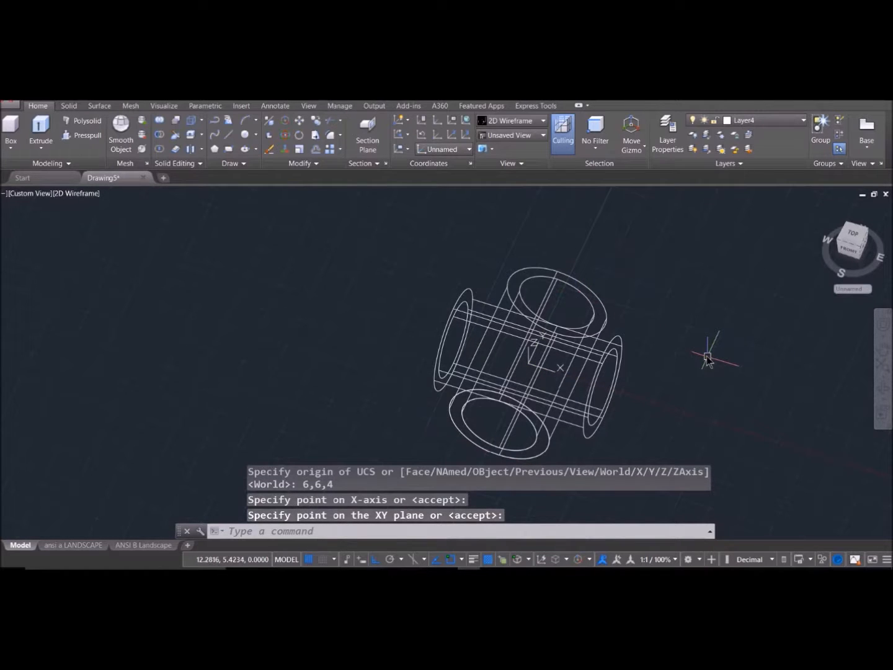
Step: Draw a circle of radius 3.5 centered at 0,0,0, where the pipes cross
type("circle")
key("Return")
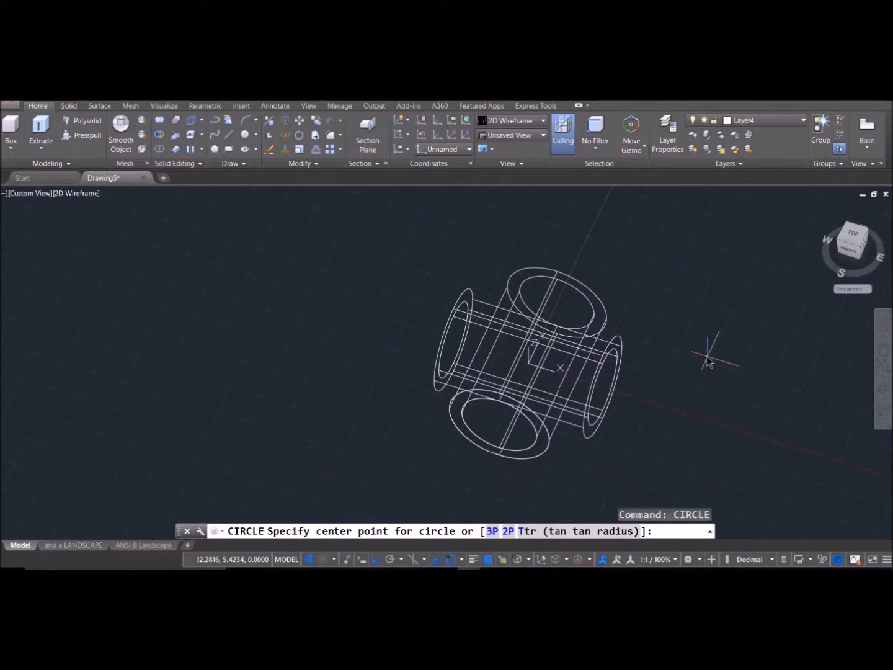
type("0,0,0")
key("Return")
type("3.5")
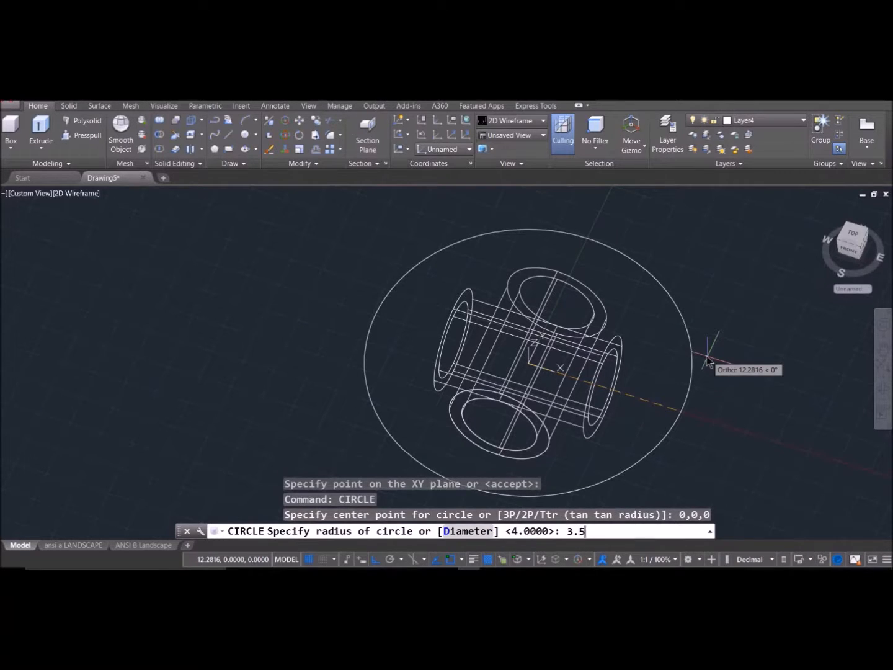
key("Return")
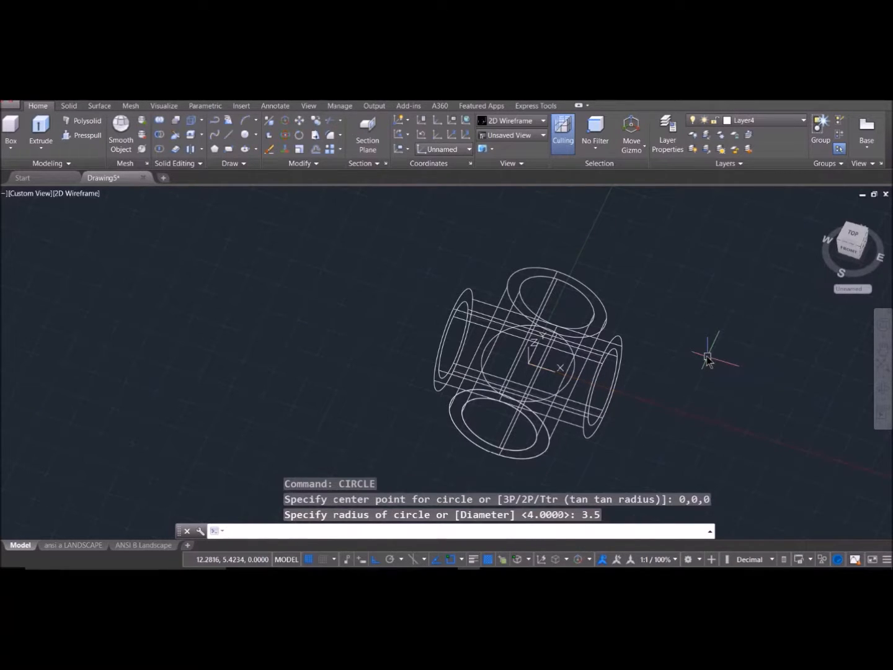
Step: Extrude the 3.5 radius circle upward to a height of 8
type("extrude")
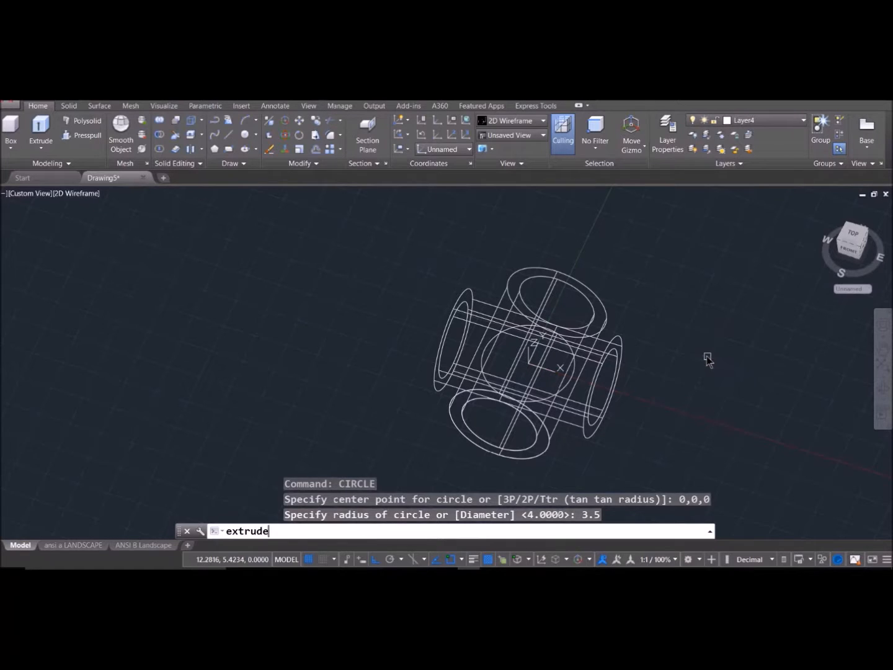
key("Return")
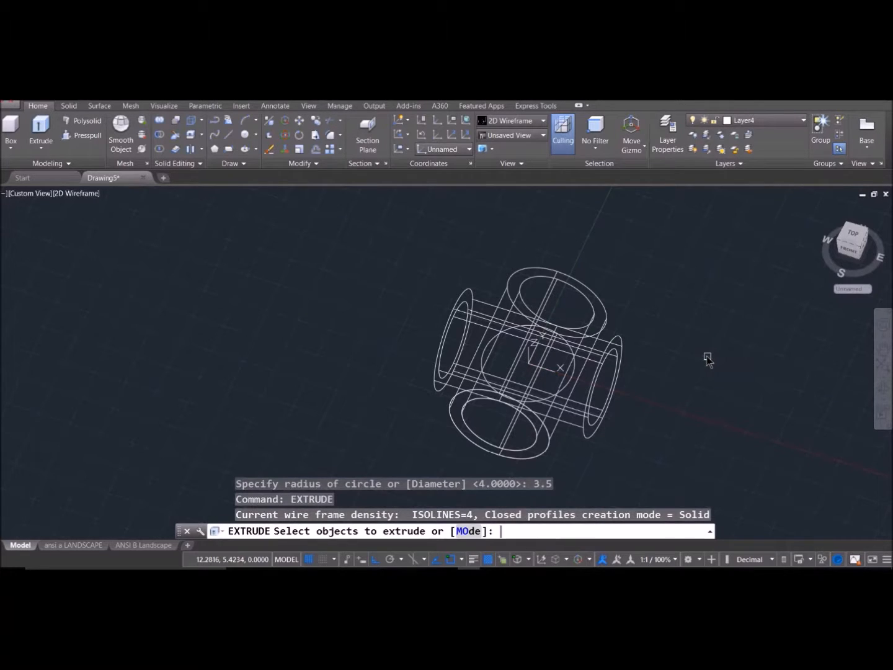
left_click(570, 385)
key("Return")
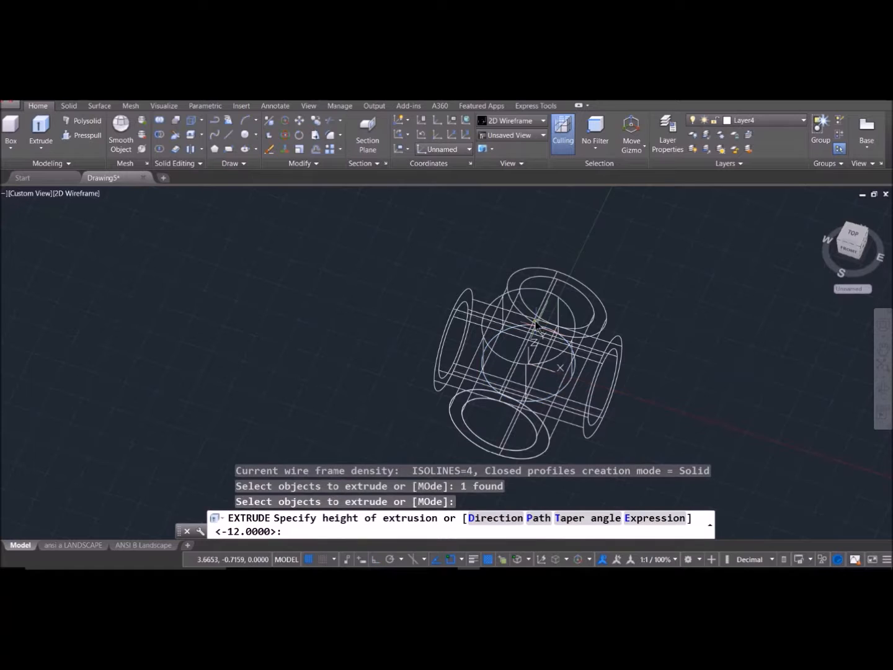
type("8")
key("Return")
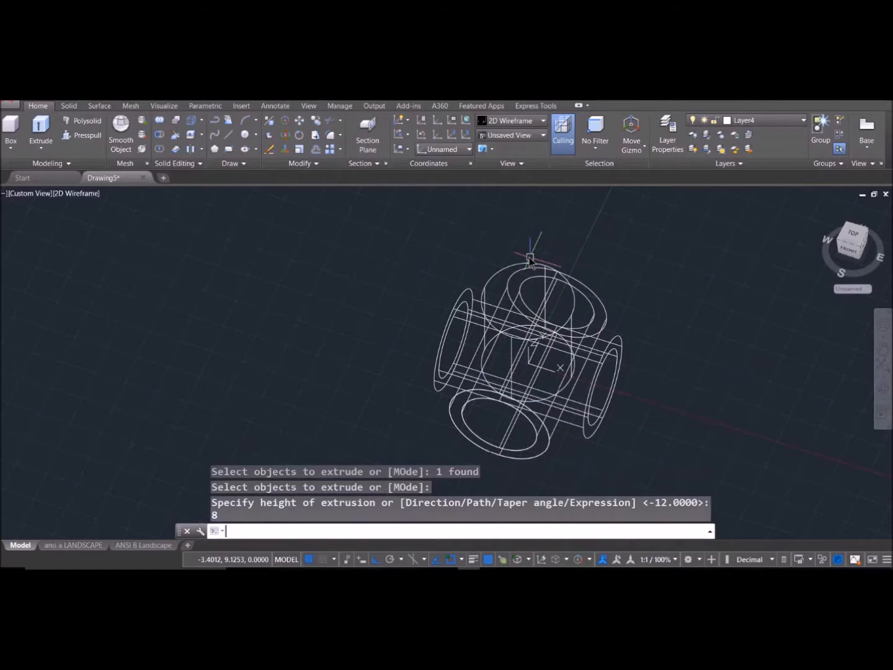
key("Escape")
key("Escape")
Step: Display the model in the Conceptual visual style and reset the UCS to World
left_click(79, 197)
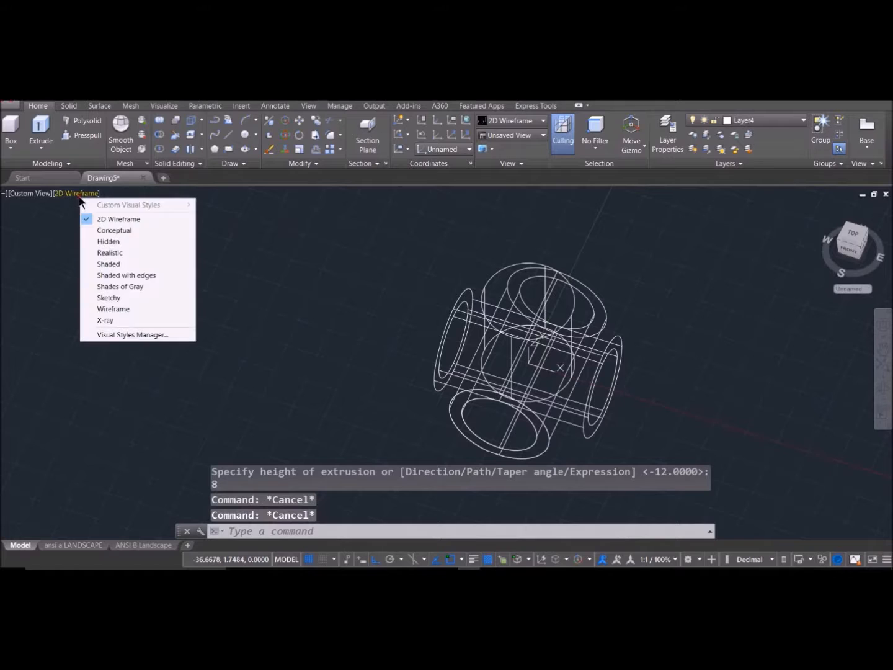
left_click(120, 228)
middle_click_drag(644, 365, 624, 330, "shift")
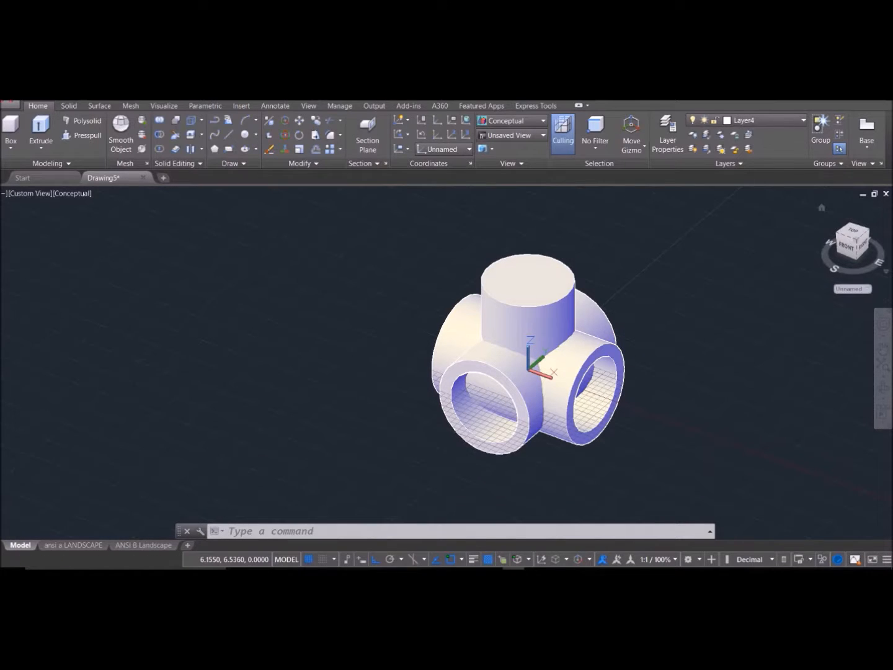
left_click(560, 531)
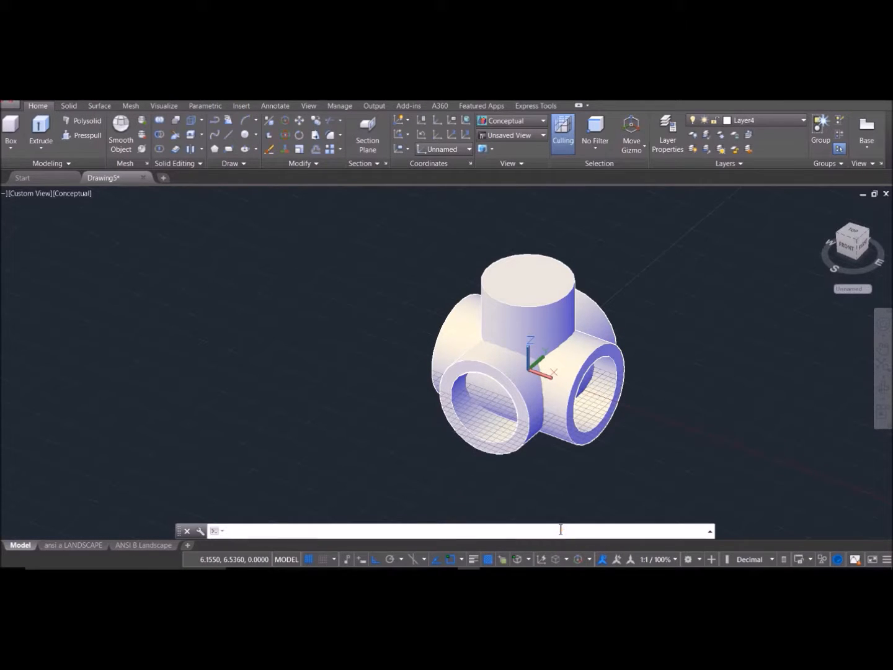
type("UCS")
key("Return")
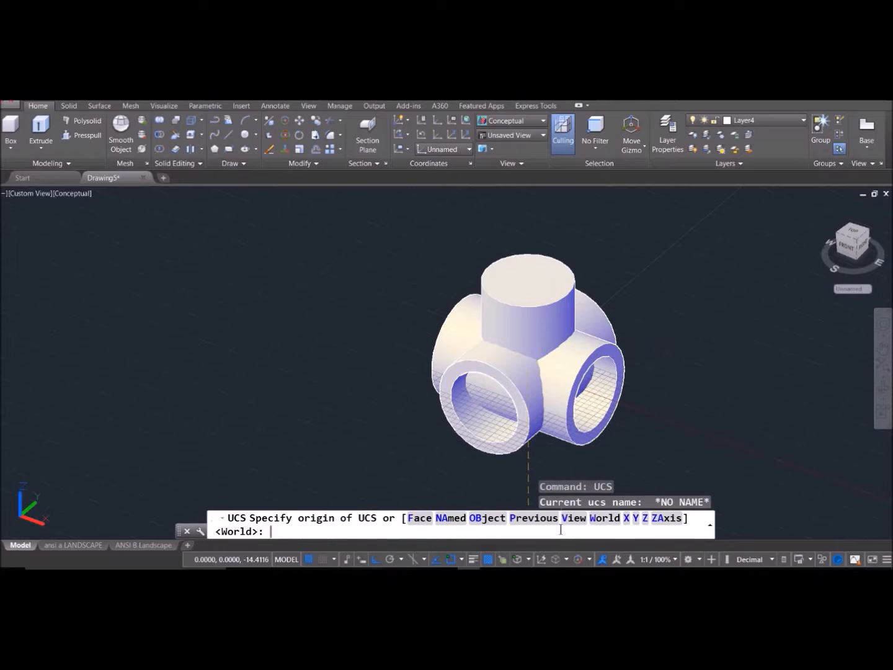
key("Return")
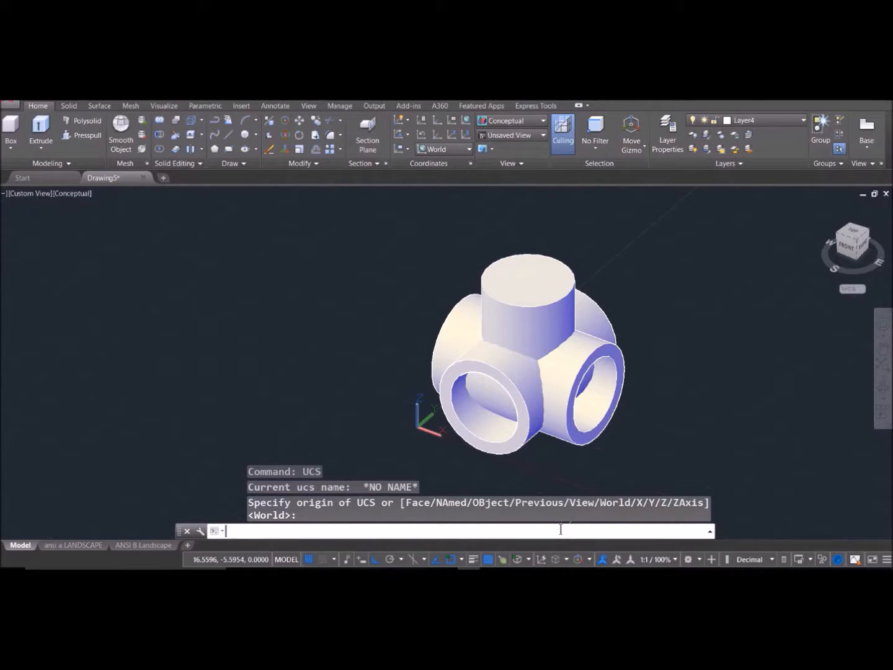
Step: Rotate the UCS 90 degrees about the X axis
type("UCS")
key("Return")
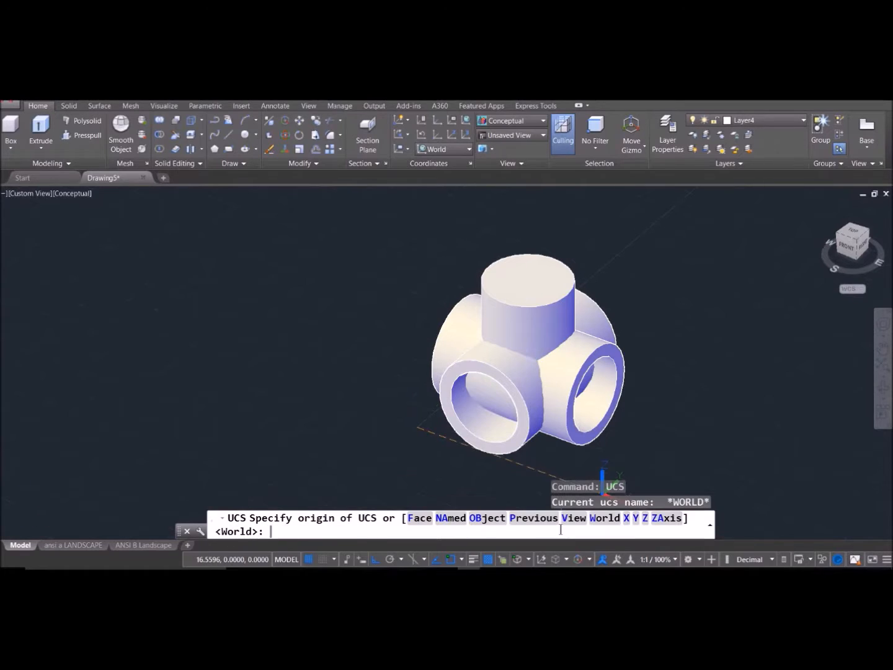
type("x")
key("Return")
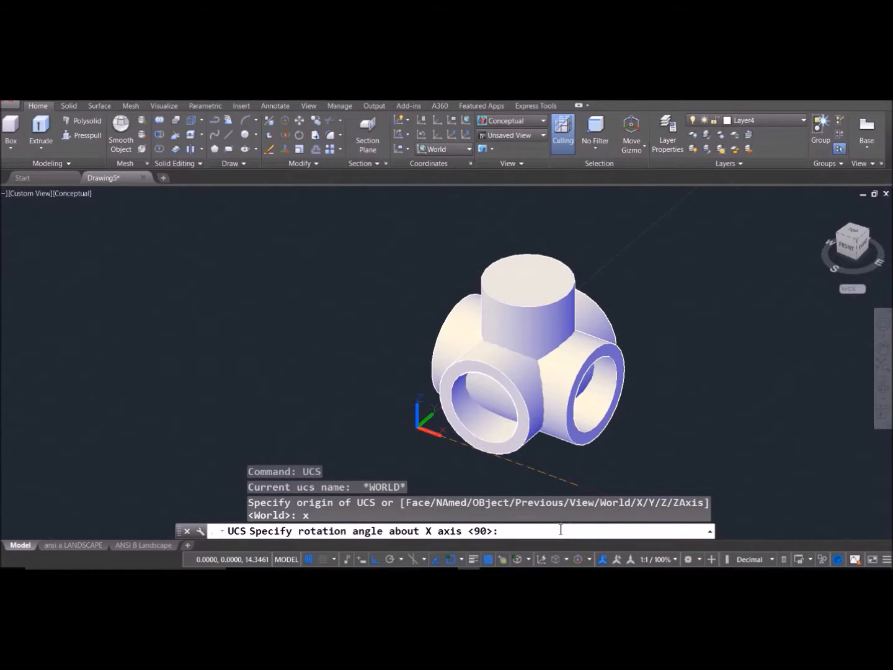
key("Return")
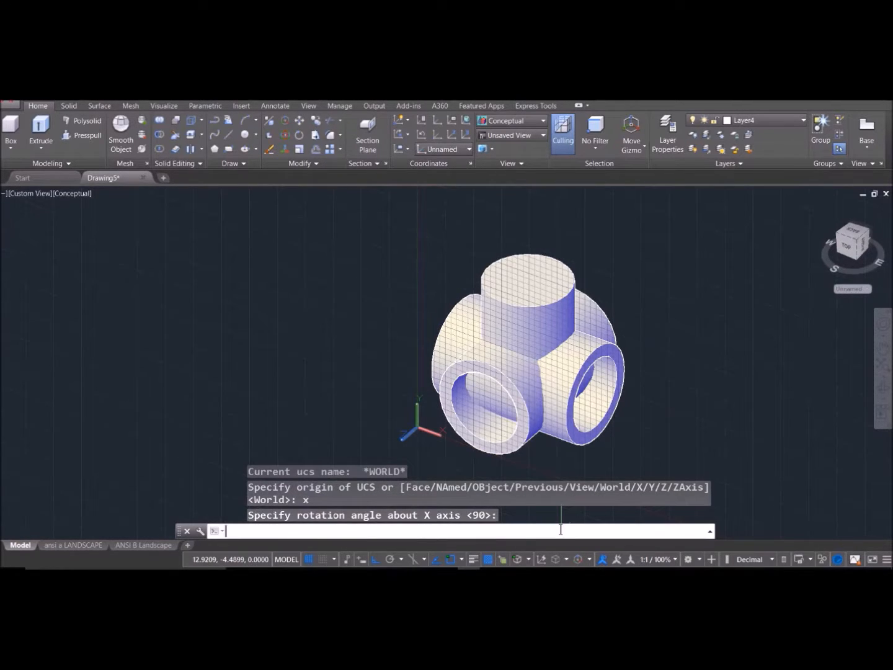
Step: Show the model upright in the front view, looking straight at the rotated UCS plane, in 2D Wireframe
left_click(842, 249)
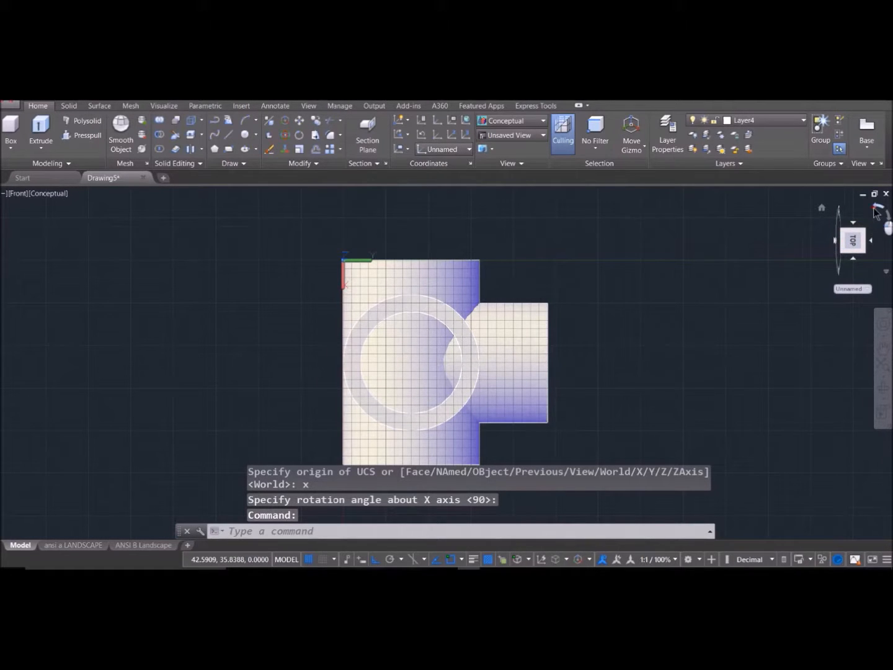
left_click(881, 208)
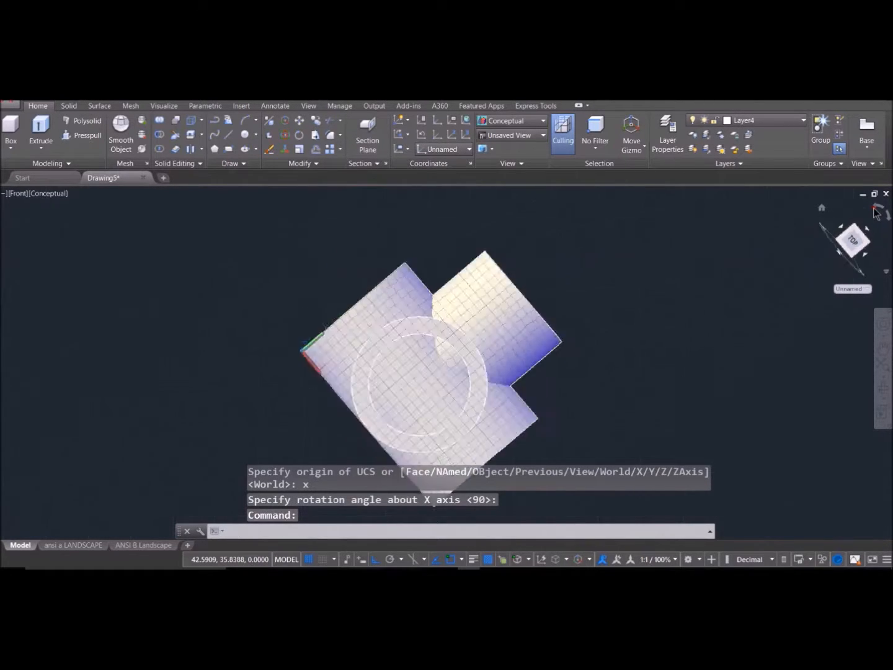
left_click(44, 192)
left_click(72, 214)
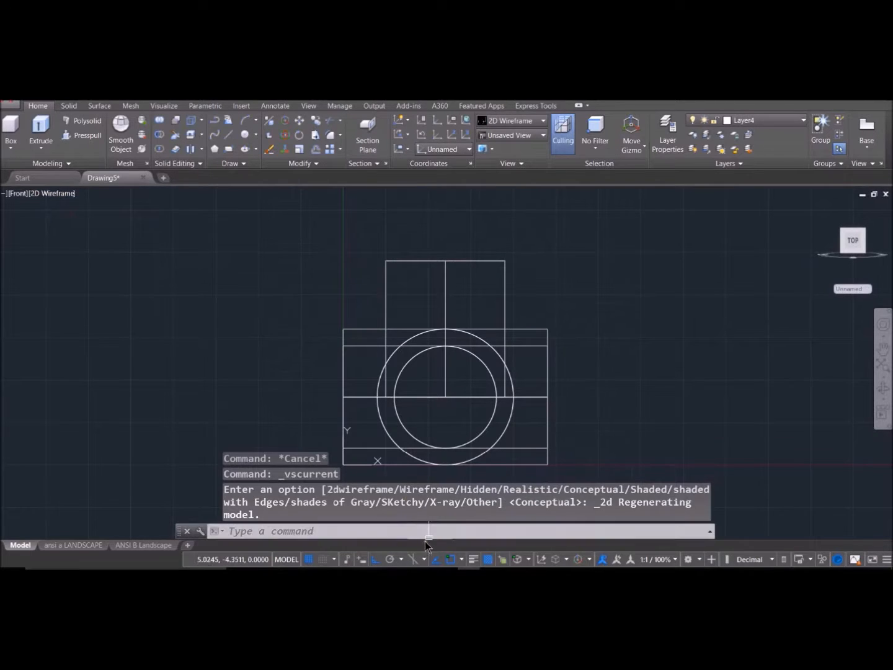
Step: Draw a rectangle from corner 4,8 to corner 8,12 over the upper part of the vertical cylinder
left_click(399, 528)
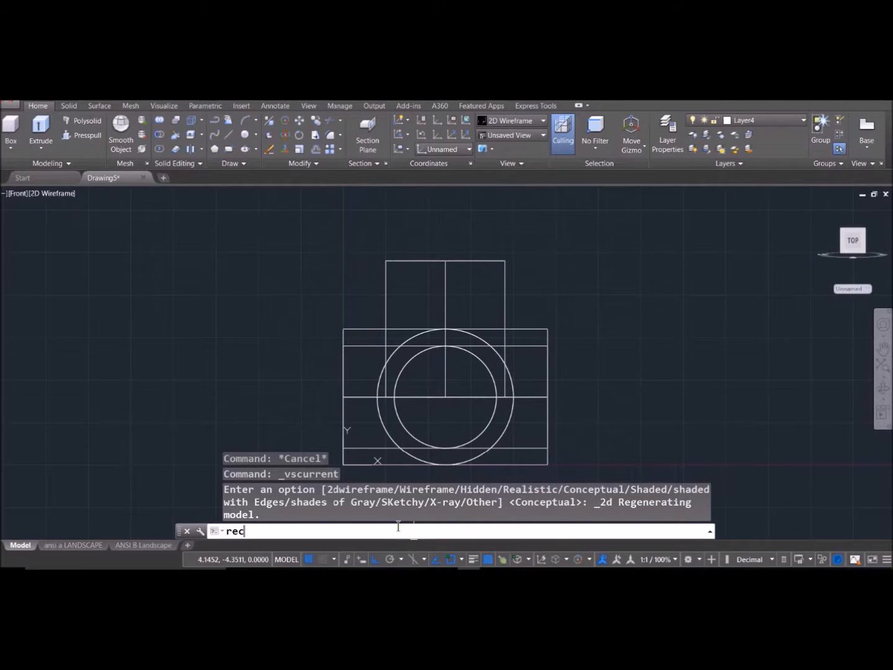
type("rec")
key("Return")
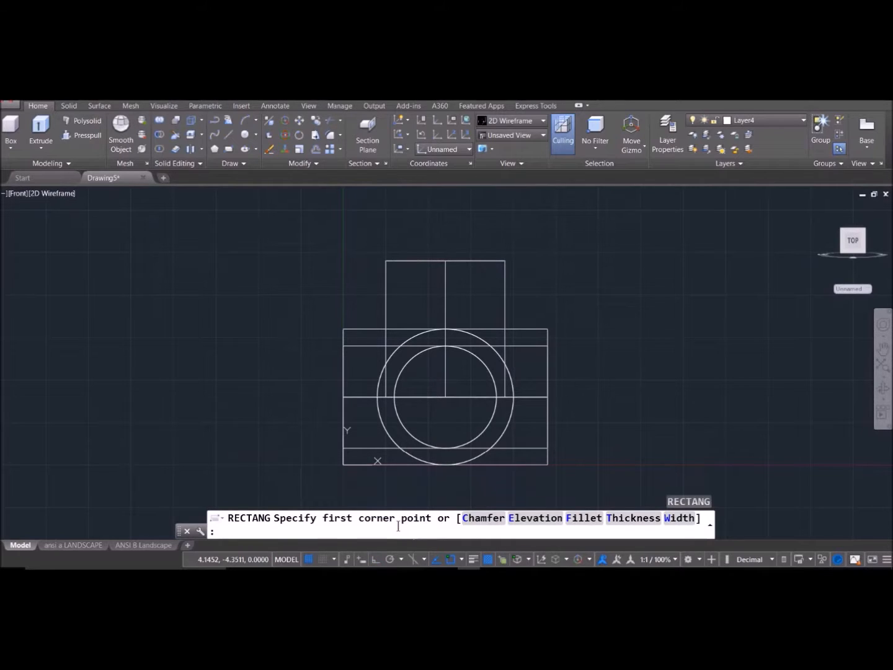
type("4,8")
key("Return")
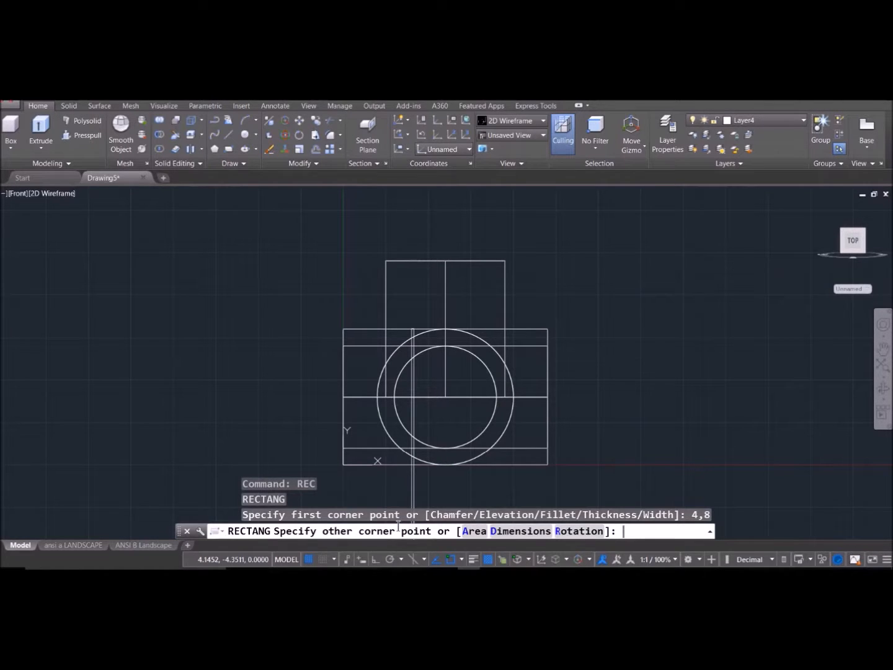
type("8,12")
key("Return")
Step: Draw a circle of radius 3 centred at 6,4 on the front plane, matching the bore of the front pipe
type("Circle")
key("Return")
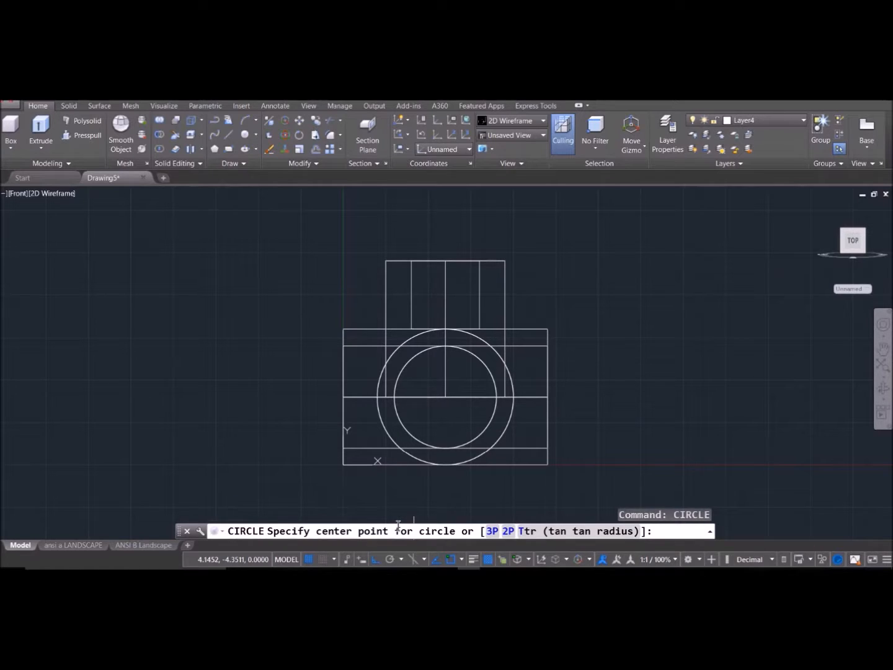
type("6,4")
key("Return")
type("3")
key("Return")
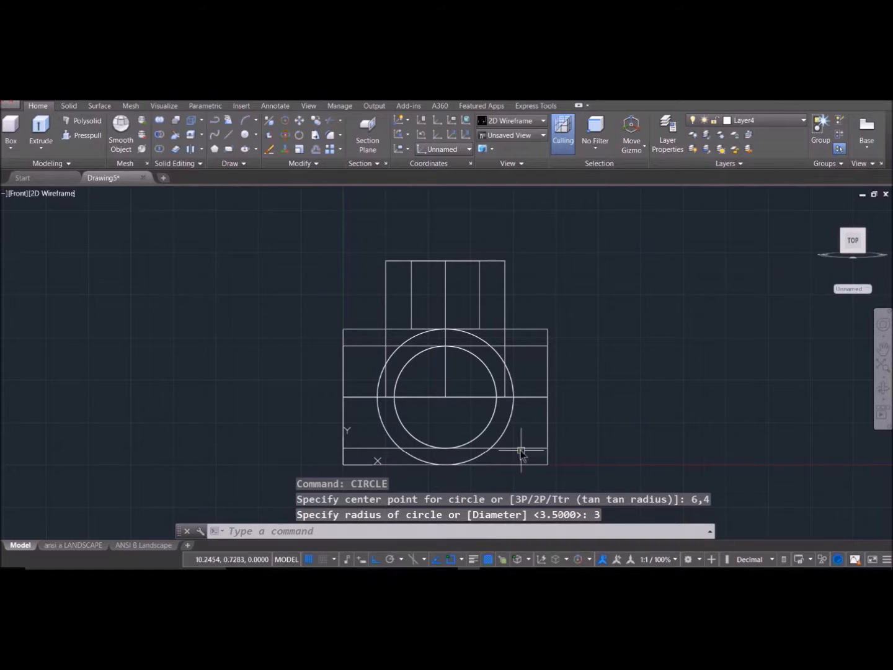
Step: Union the two crossing horizontal pipes and the vertical cylinder into one solid
middle_click_drag(629, 360, 600, 390, "shift")
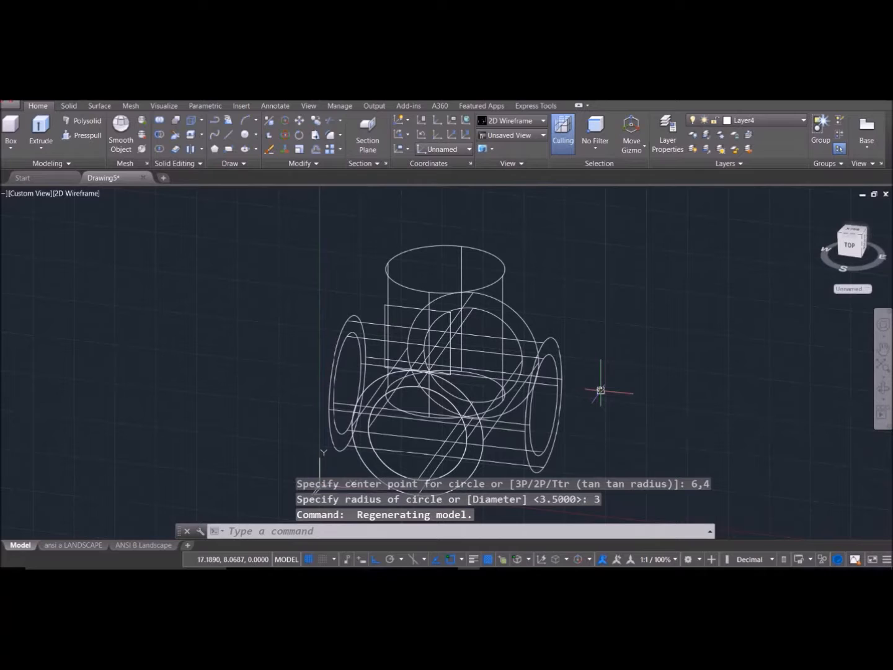
type("union")
key("Return")
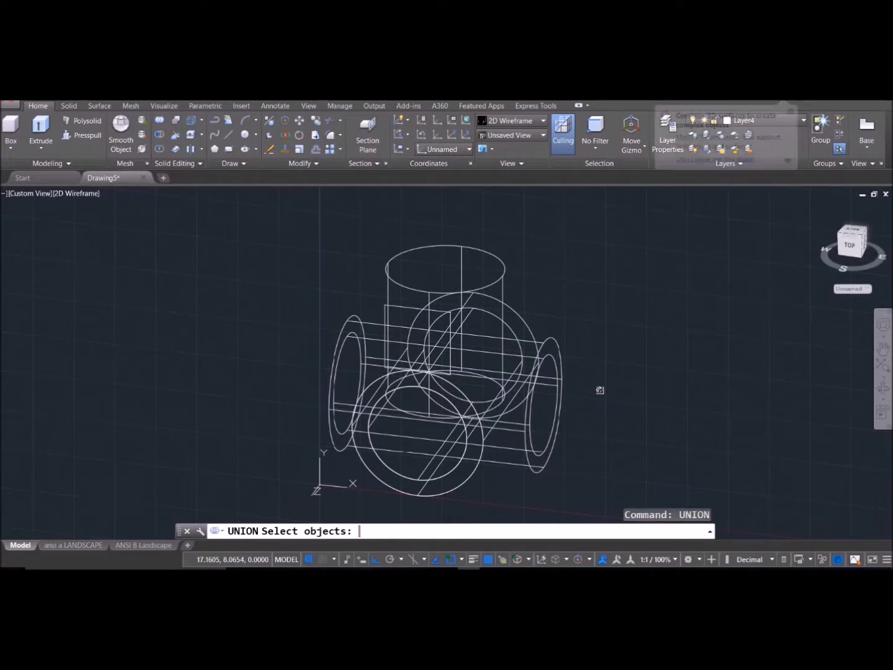
left_click(522, 433)
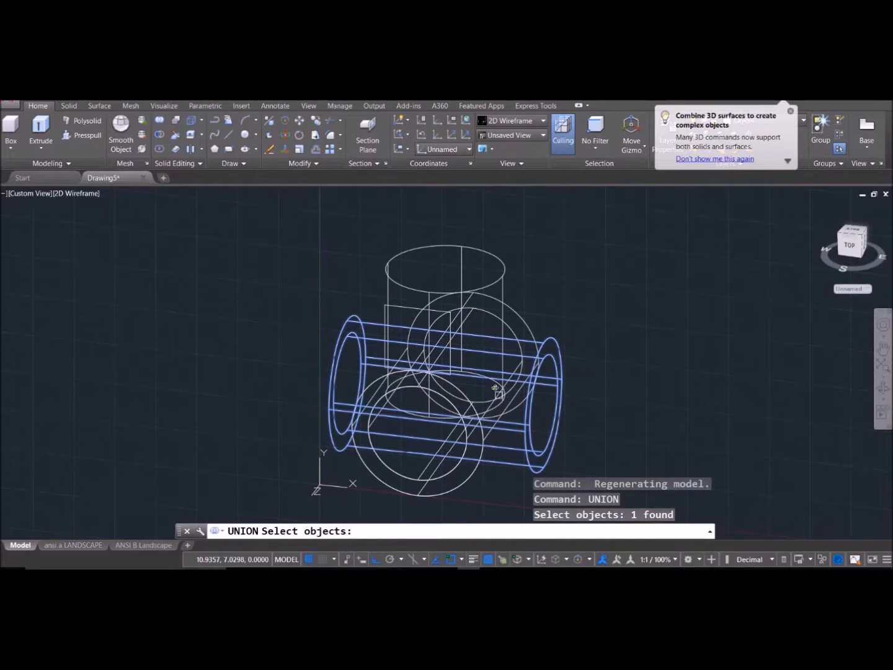
left_click(519, 312)
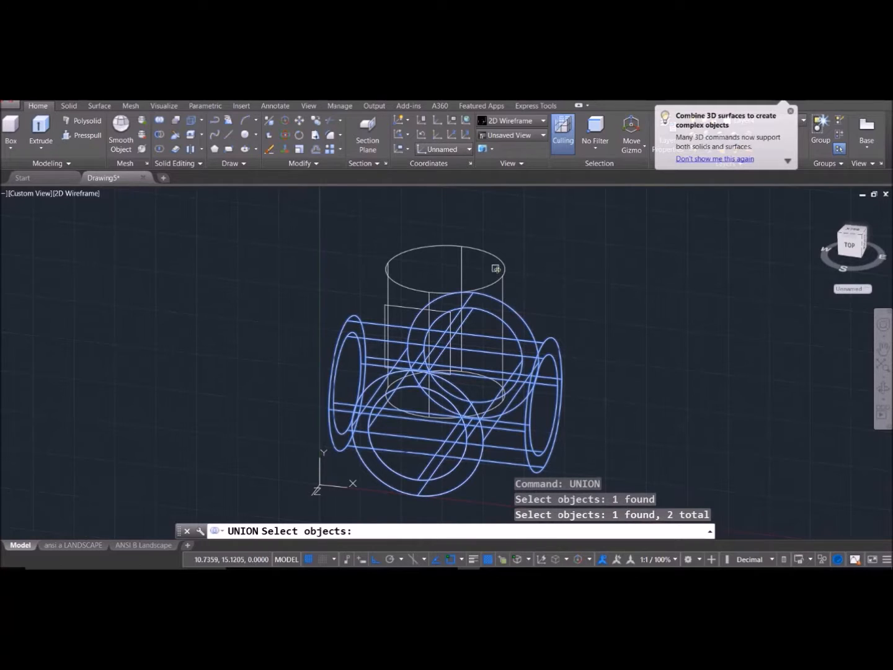
left_click(503, 276)
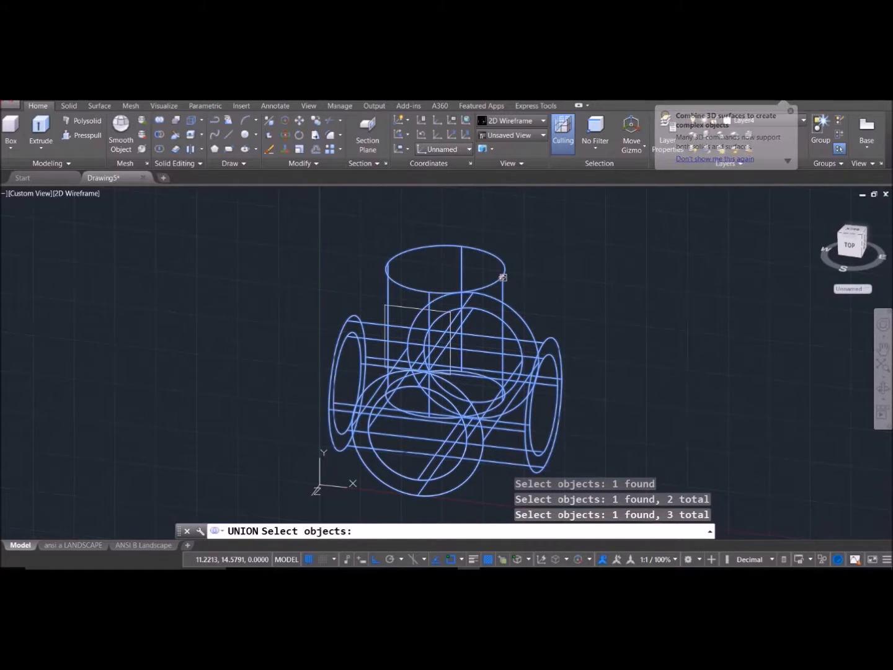
key("Return")
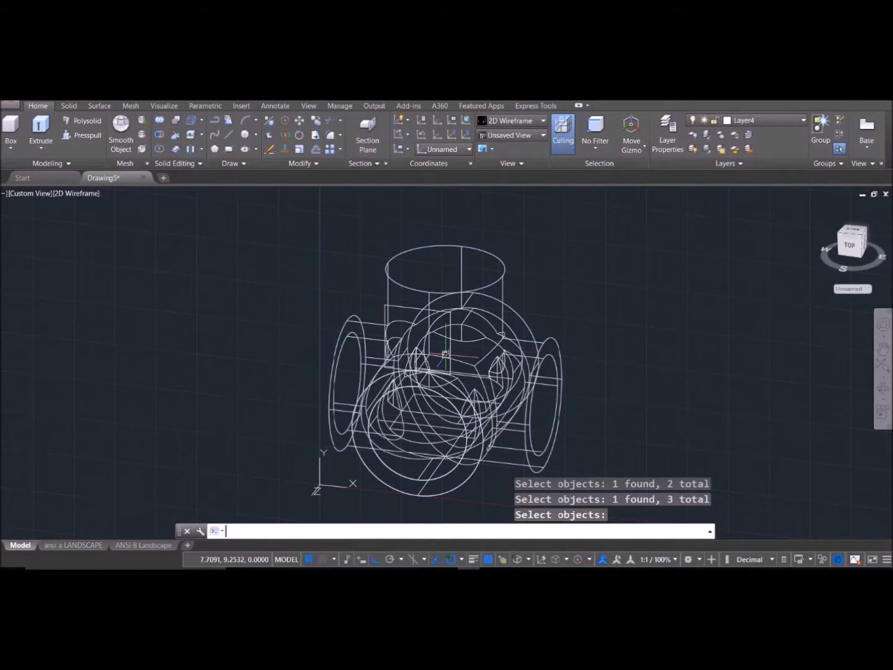
left_click(487, 287)
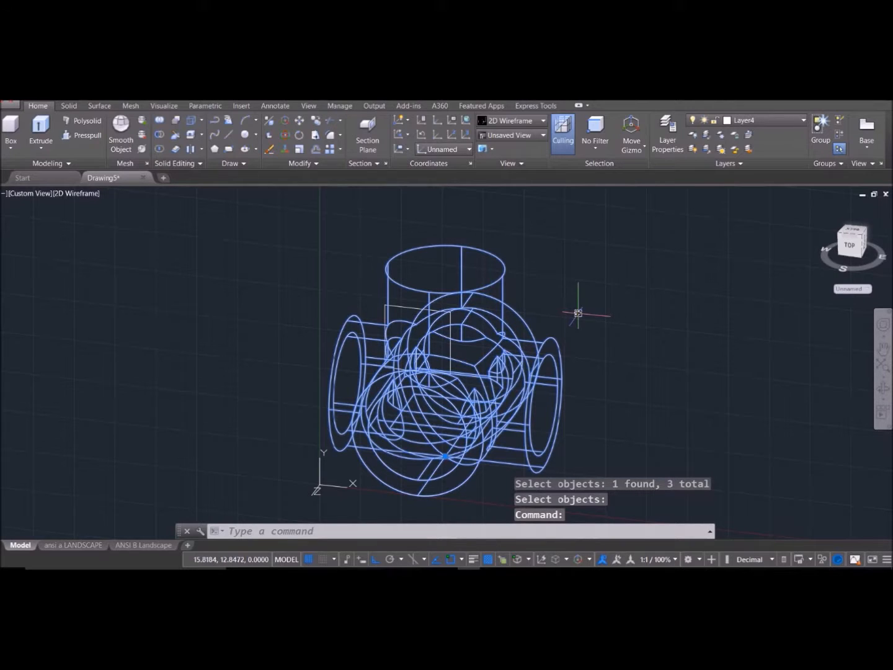
key("Escape")
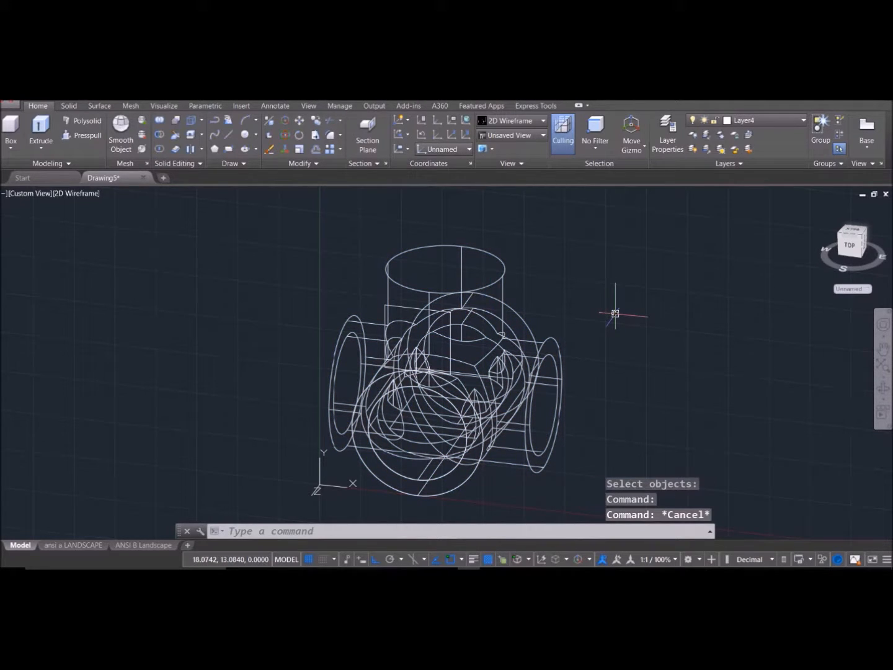
Step: Presspull the rectangle and the radius 3 circle together through the fitting and well past its far end
type("presspull")
key("Return")
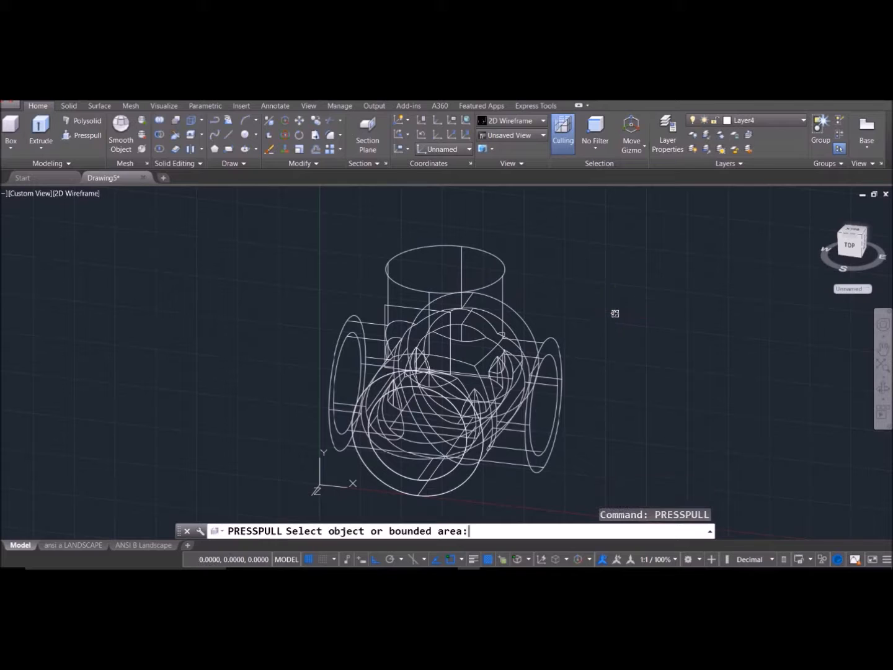
middle_click_drag(634, 313, 748, 297, "shift")
left_click(538, 301)
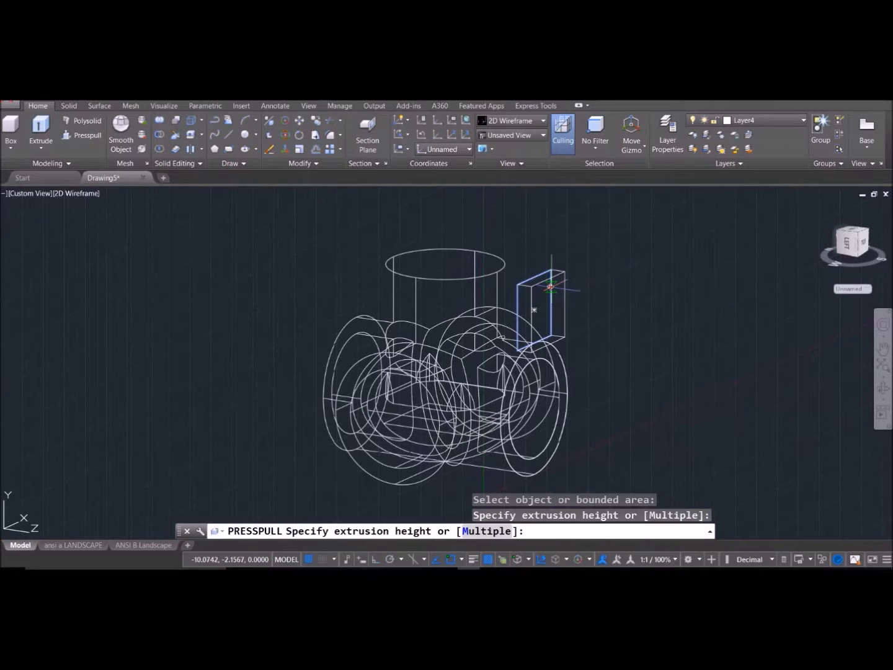
type("m")
key("Return")
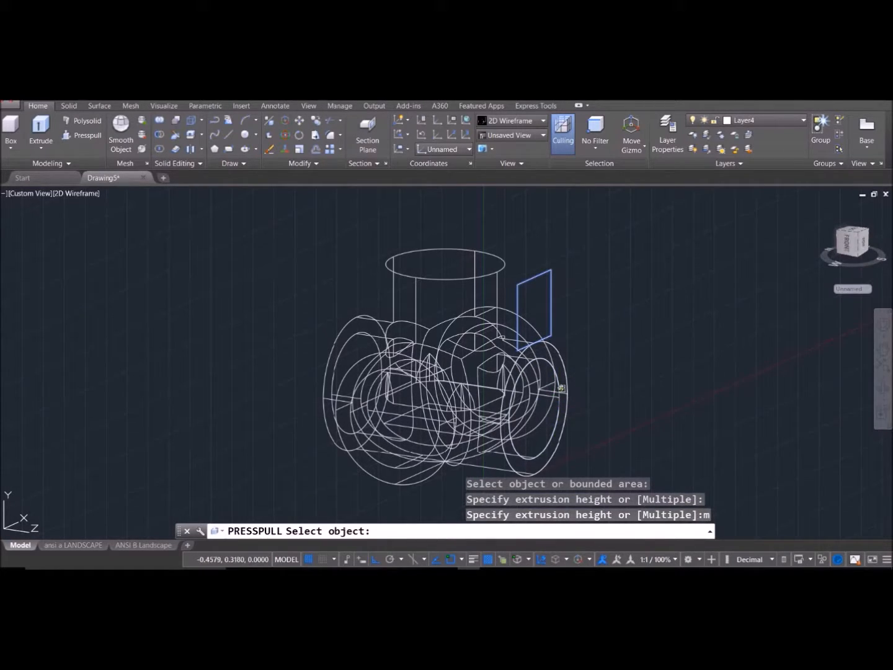
left_click(560, 387)
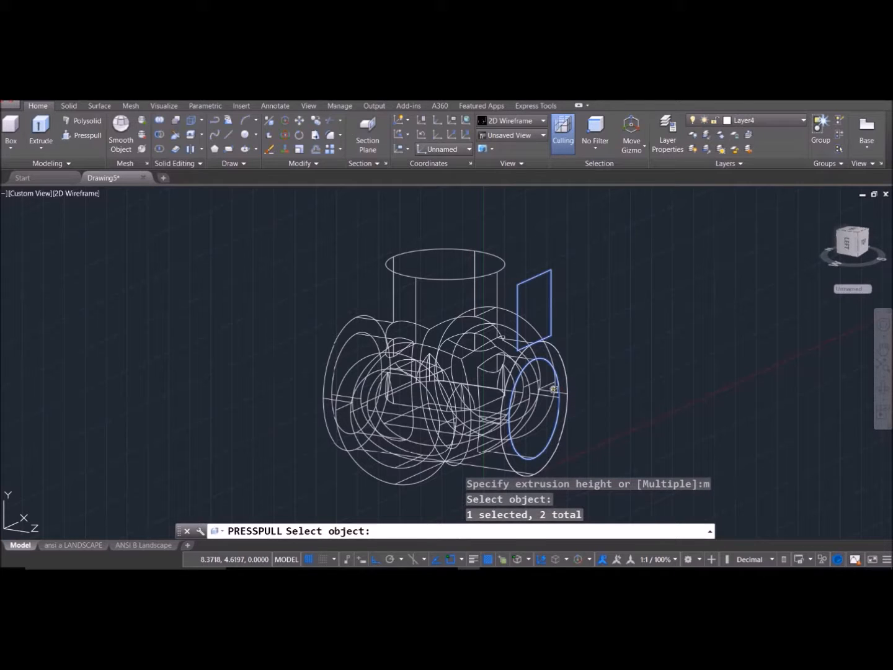
key("Return")
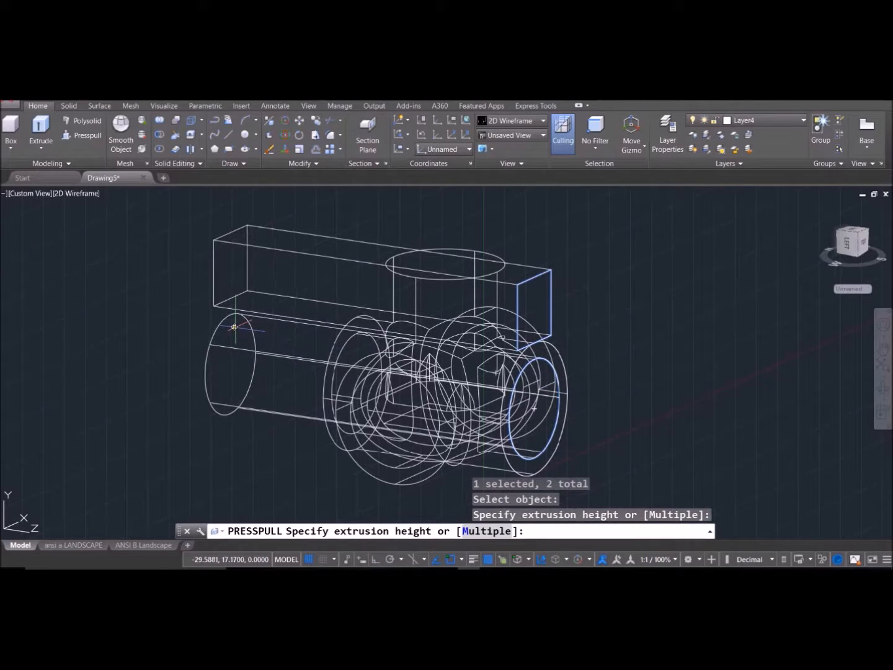
left_click(234, 326)
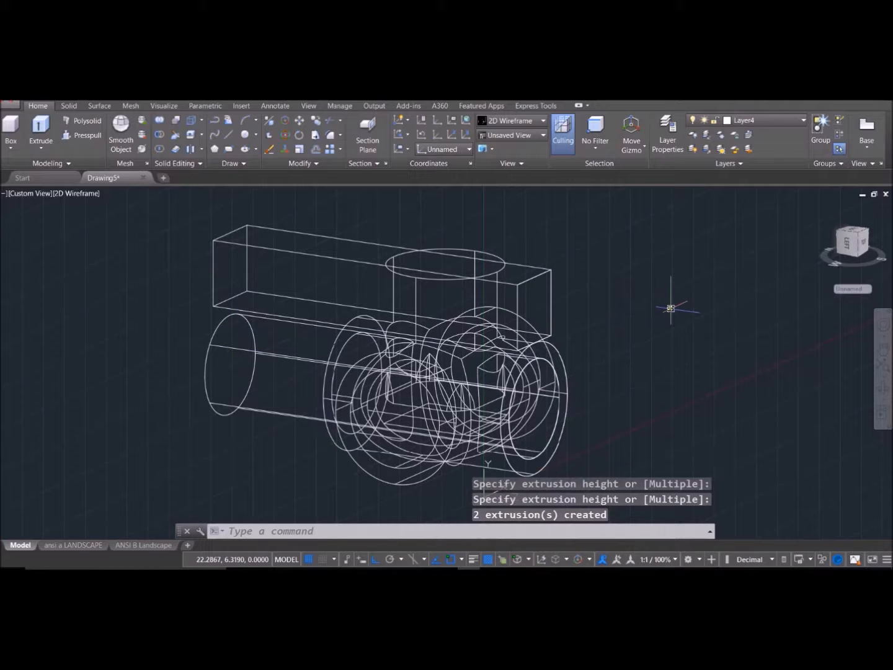
Step: Display the model in the Conceptual visual style from an elevated angle
middle_click_drag(670, 304, 599, 339, "shift")
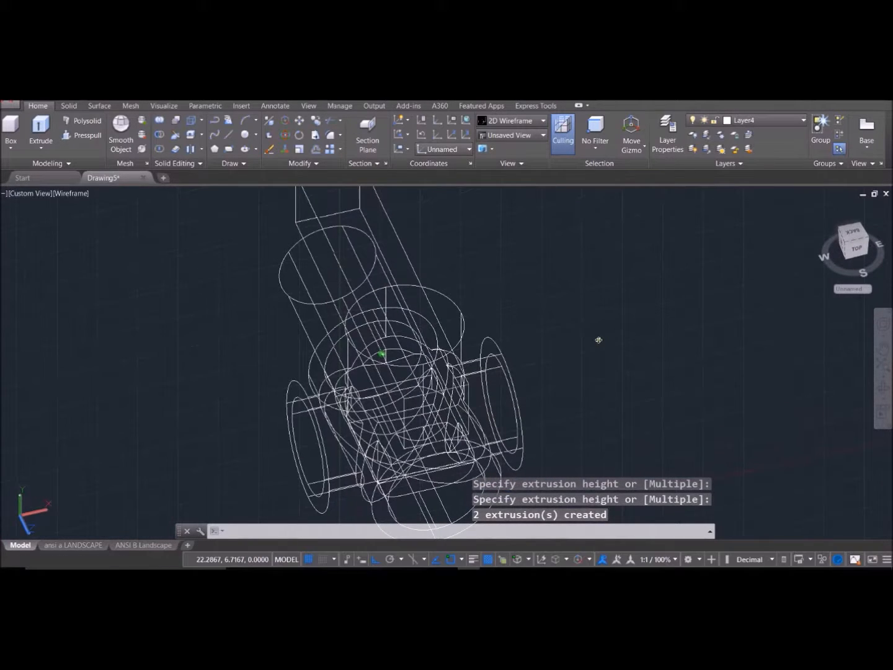
left_click(91, 196)
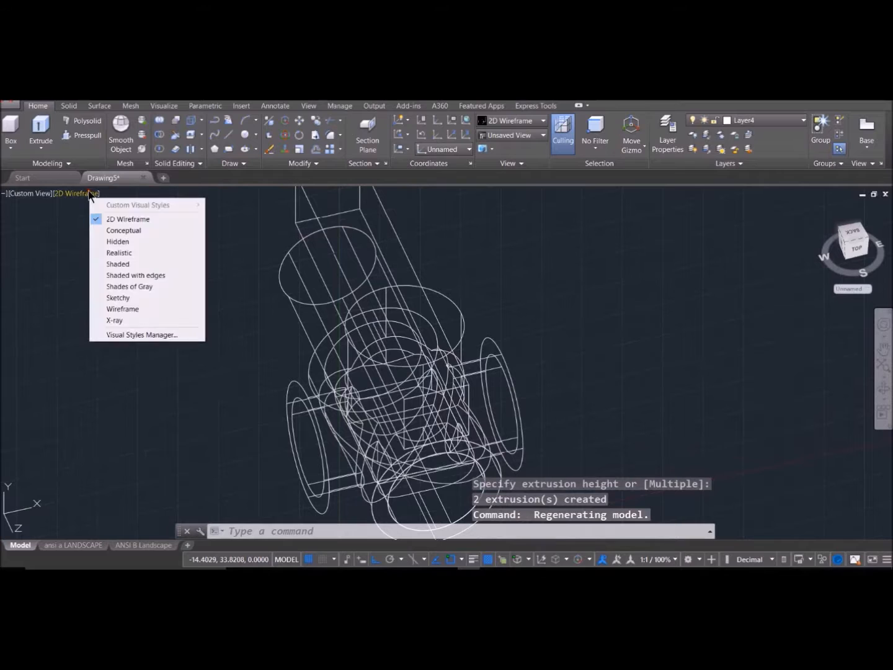
left_click(120, 231)
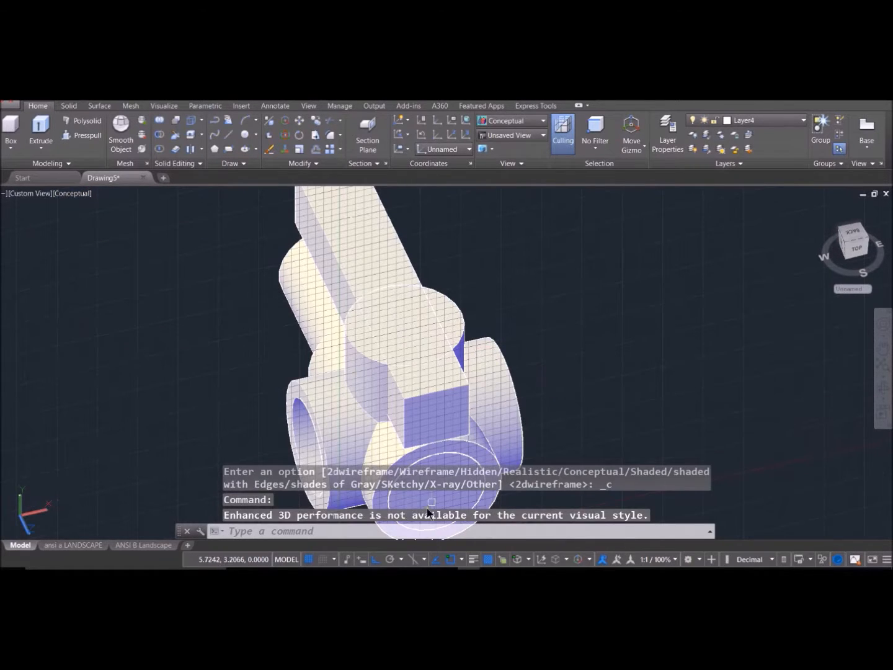
Step: Subtract the extruded rectangular bar and the extruded cylinder from the united pipe fitting
left_click(415, 530)
type("subtract")
key("Return")
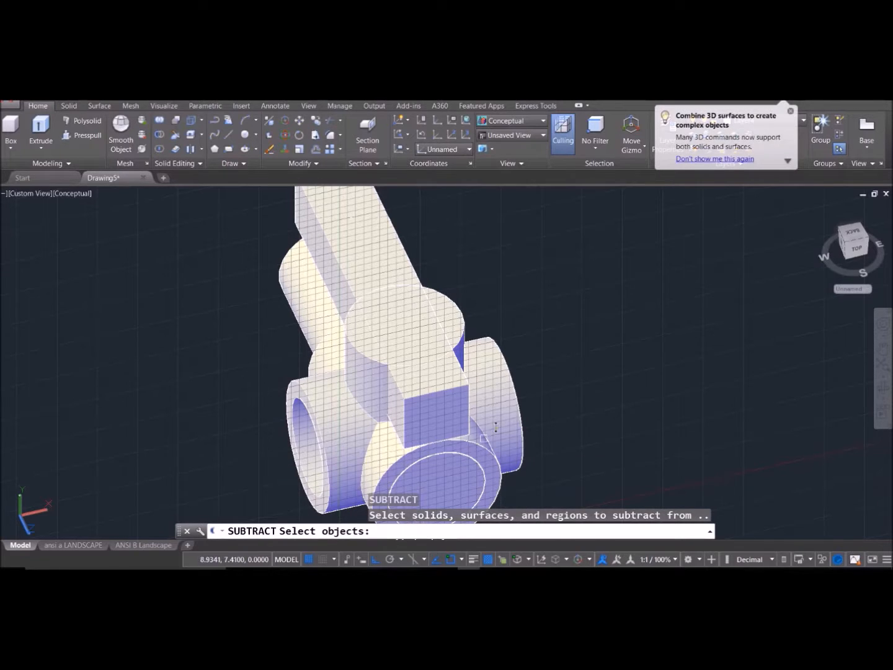
left_click(505, 415)
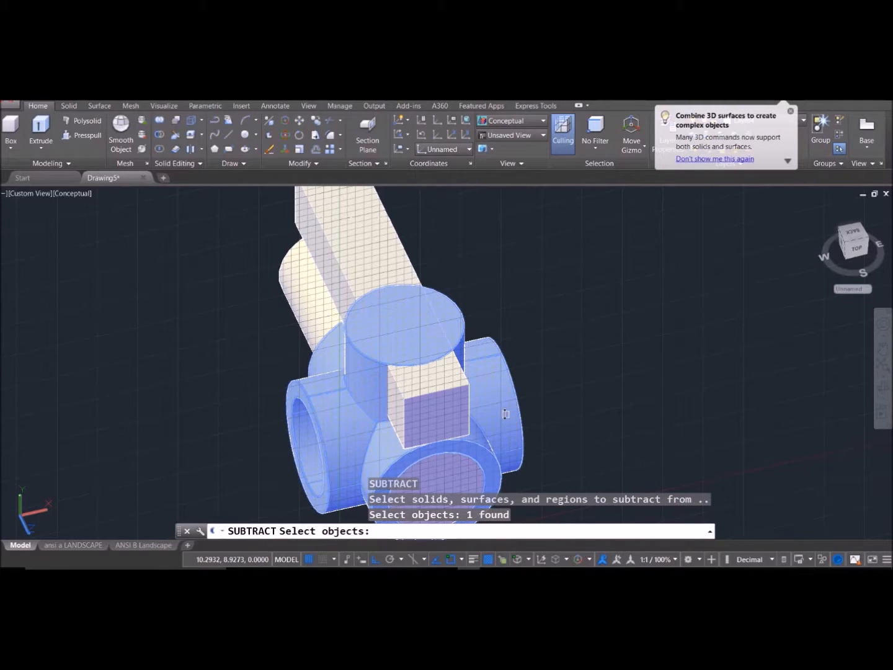
key("Return")
left_click(345, 246)
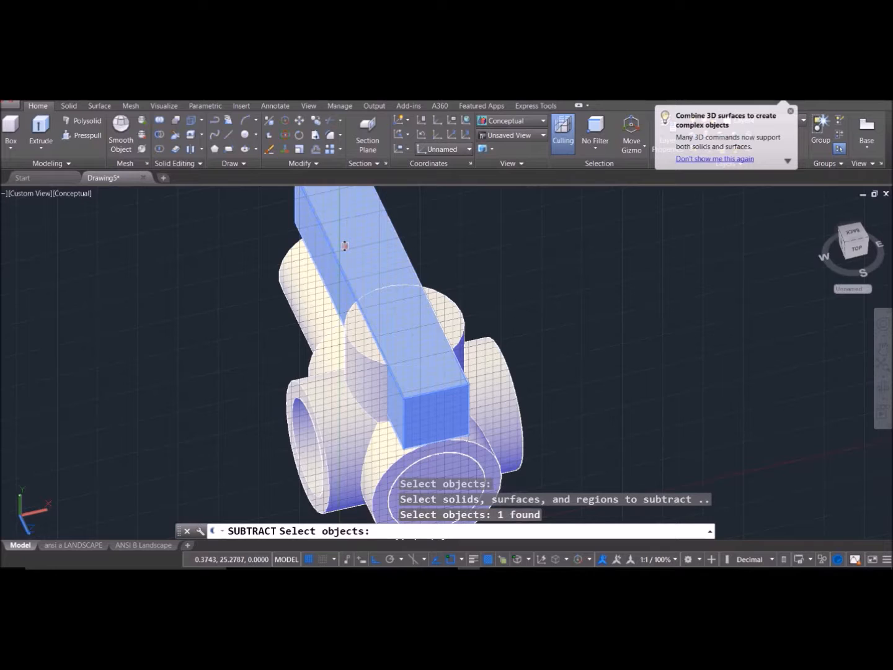
left_click(302, 292)
key("Return")
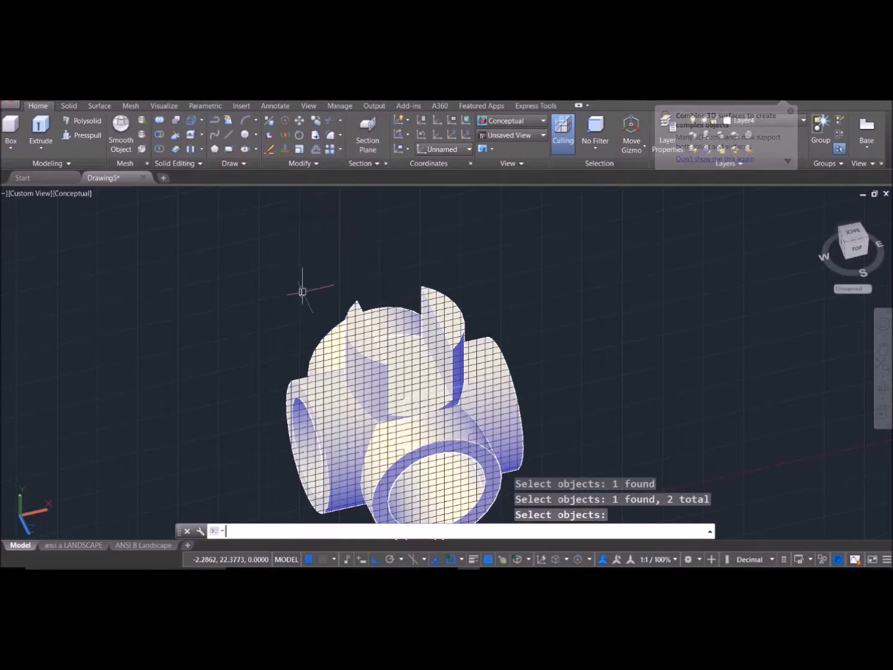
Step: Reset the UCS to World
middle_click_drag(673, 381, 484, 290, "shift")
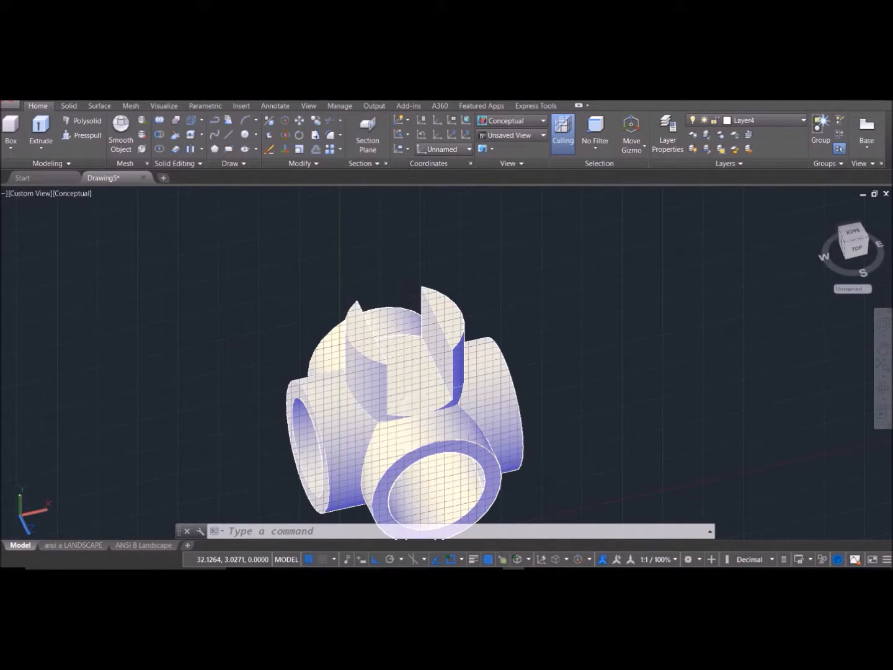
left_click(616, 531)
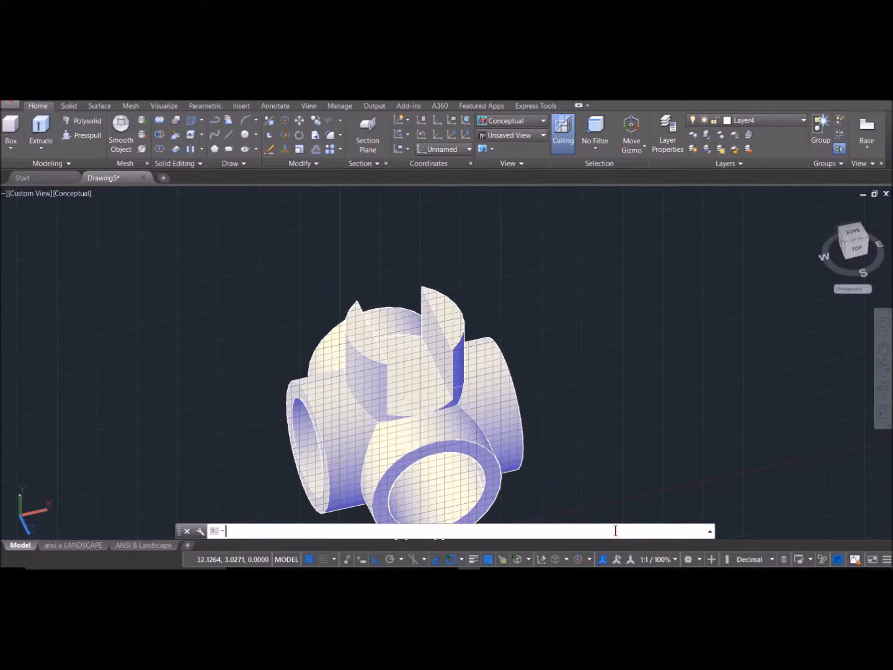
type("ucs")
key("Return")
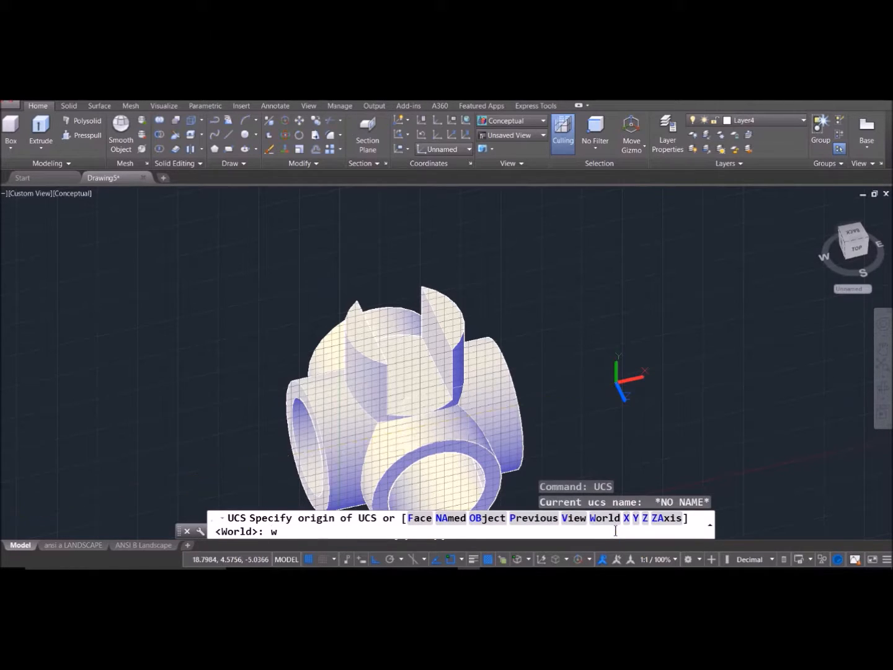
type("w")
key("Return")
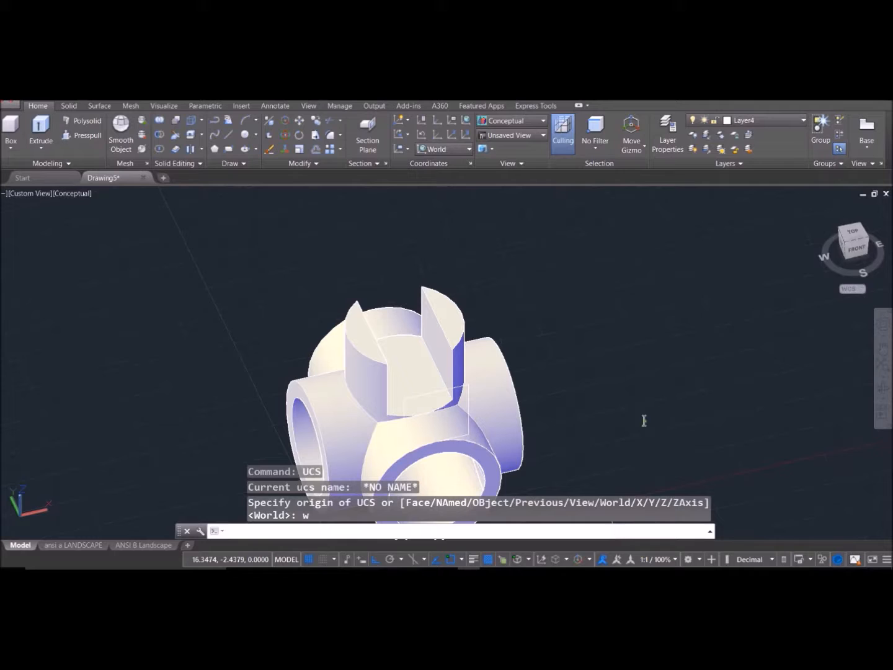
Step: Show the model upright in the Left view
left_click(856, 248)
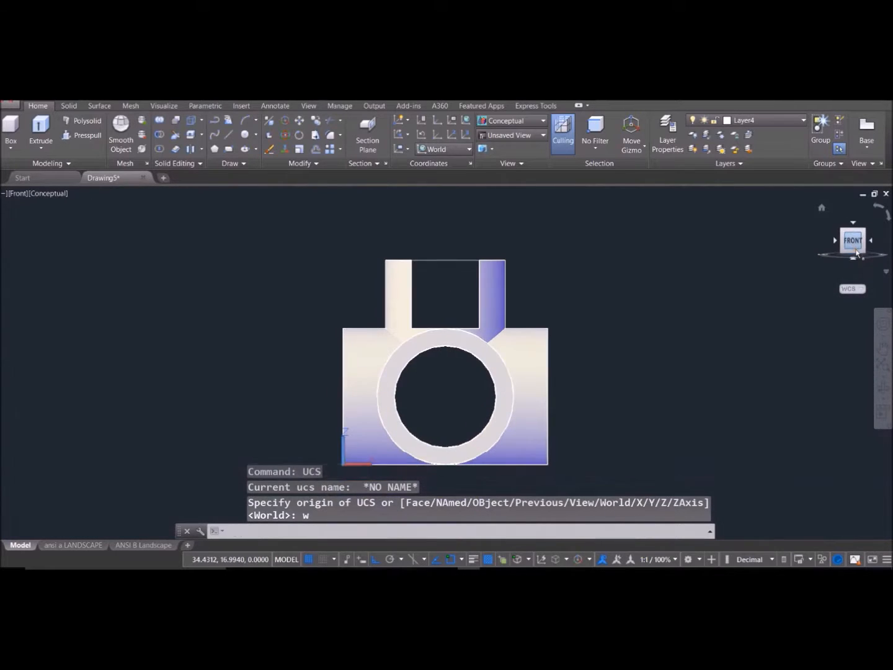
left_click(834, 241)
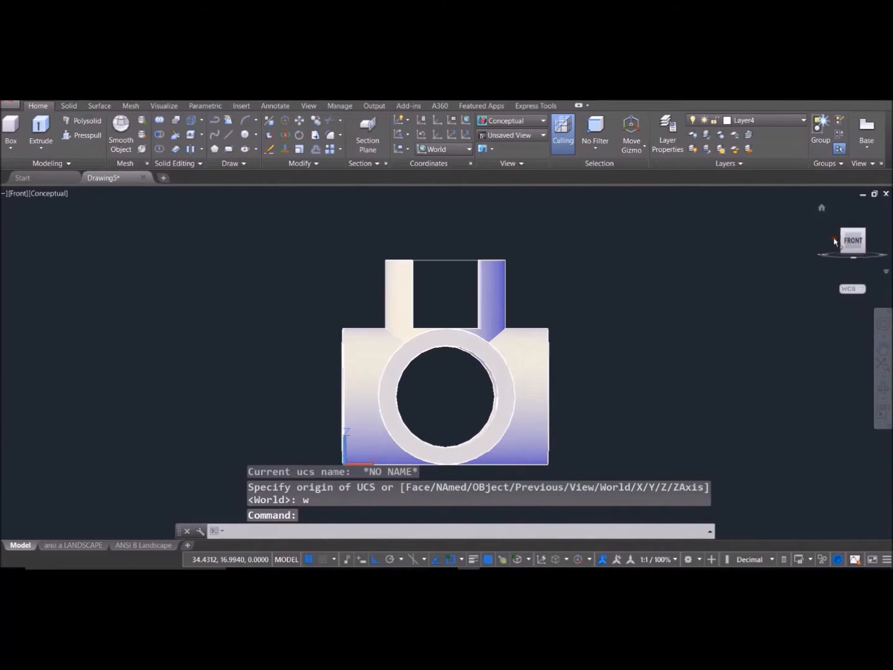
middle_click_drag(728, 308, 686, 267)
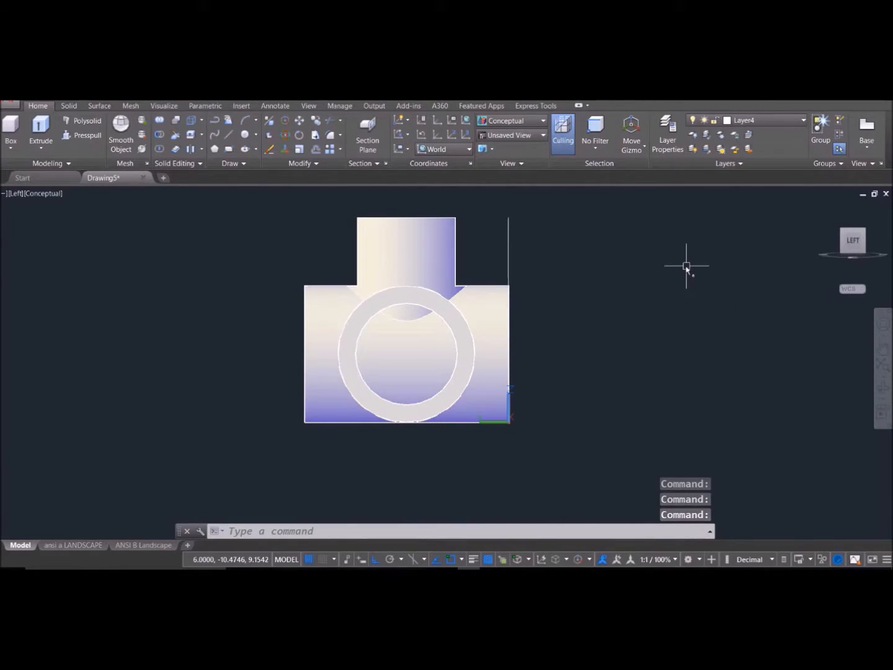
Step: Rotate the UCS 90 degrees about the Y axis
type("UCS")
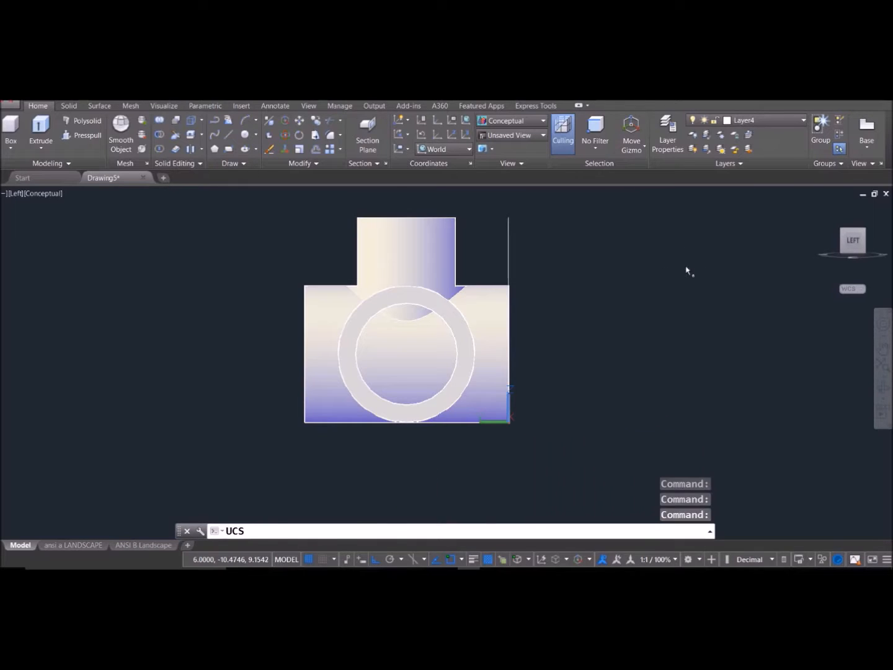
key("Return")
type("y")
key("Return")
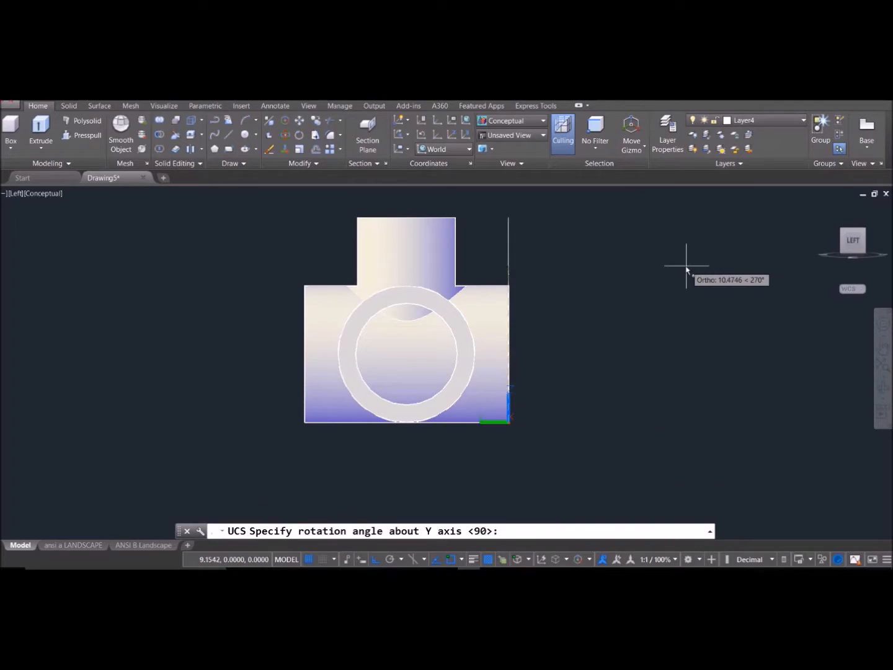
key("Return")
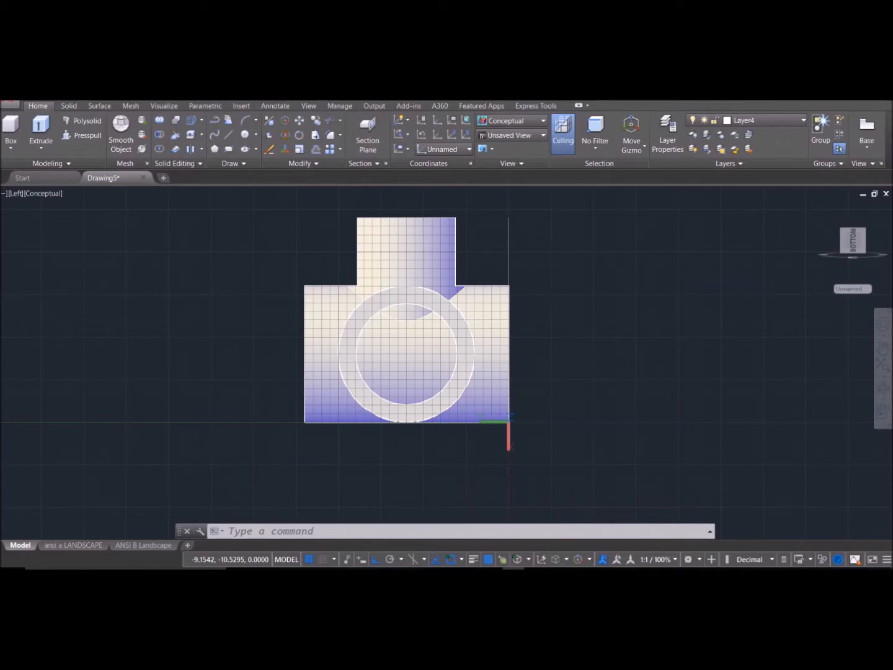
Step: Draw a circle of radius 1 centred at -10,6 on the vertical branch
left_click(377, 531)
type("circle")
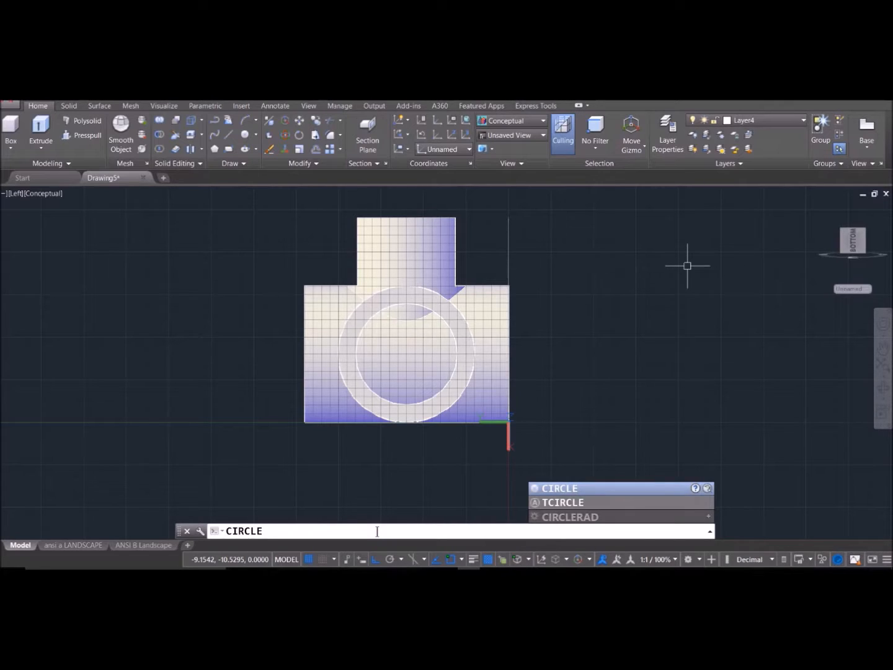
key("Return")
type("-10,6")
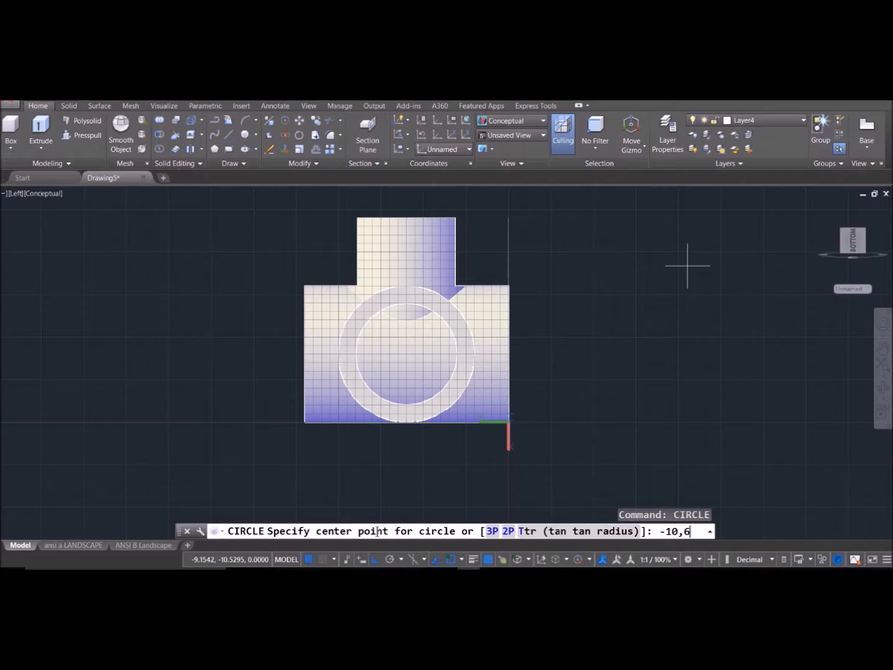
key("Return")
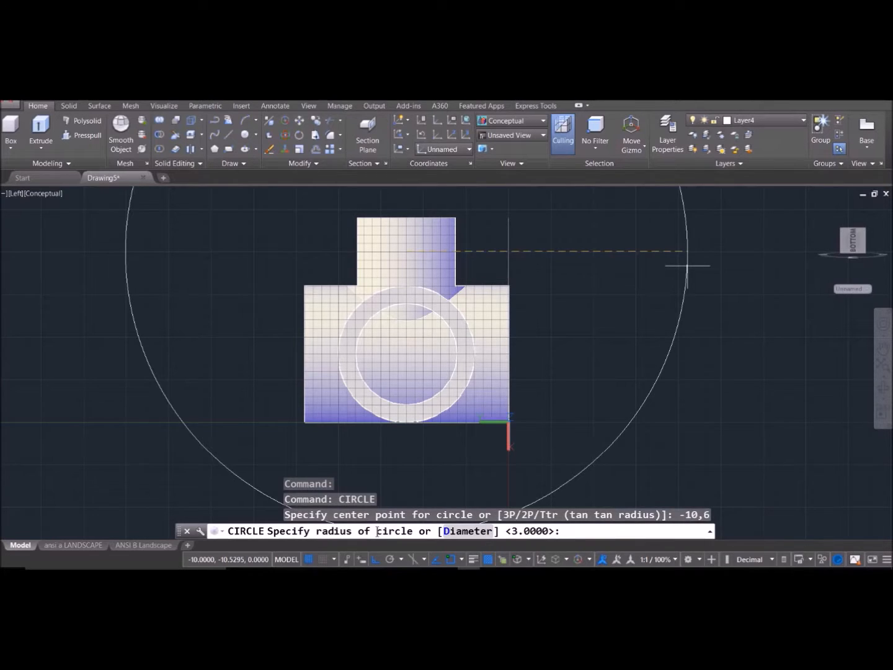
key("Return")
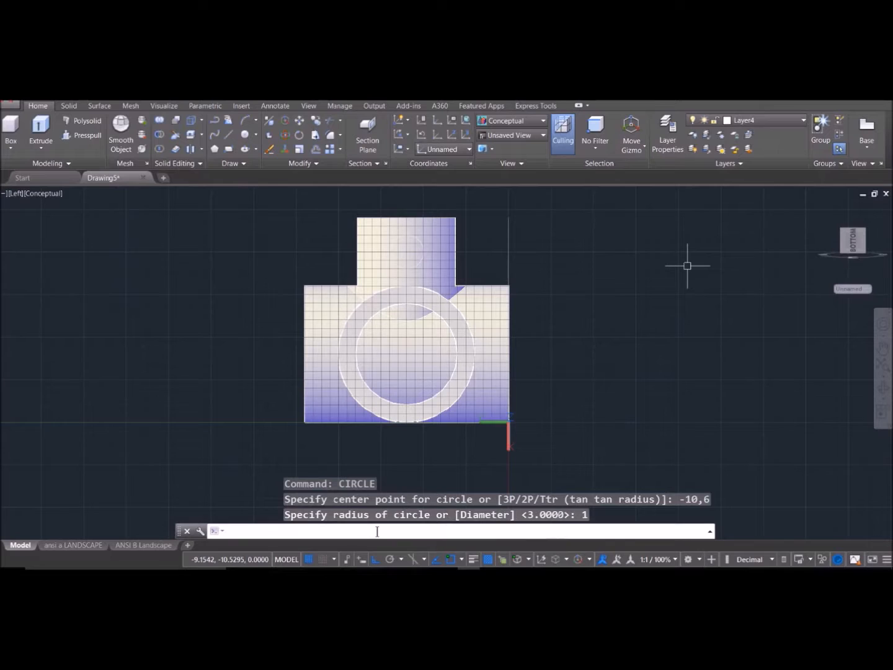
Step: Switch to the 2D Wireframe visual style and draw a circle of radius 3 centred at -4,6 on the horizontal pipe's end
left_click(42, 193)
left_click(71, 218)
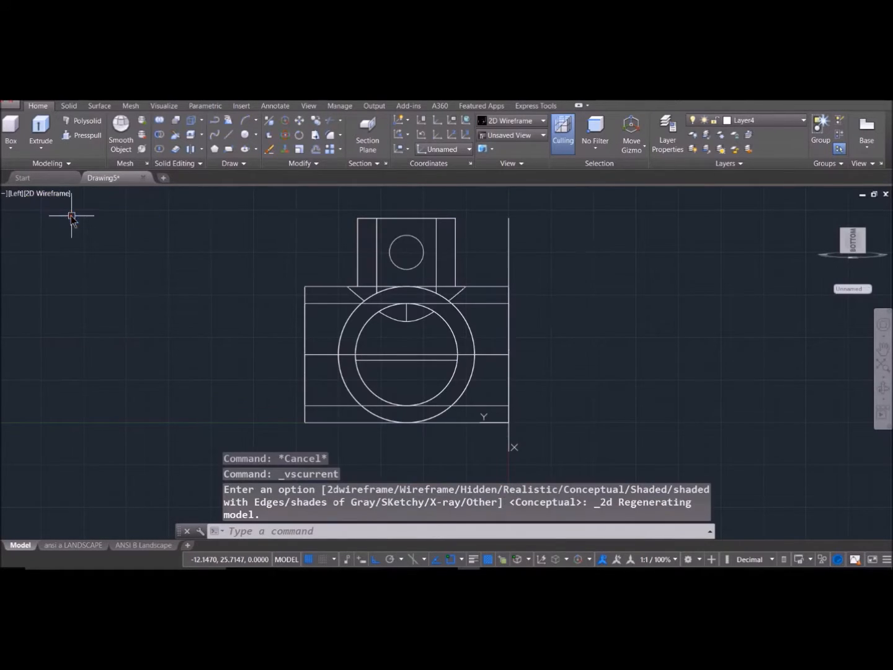
left_click(315, 532)
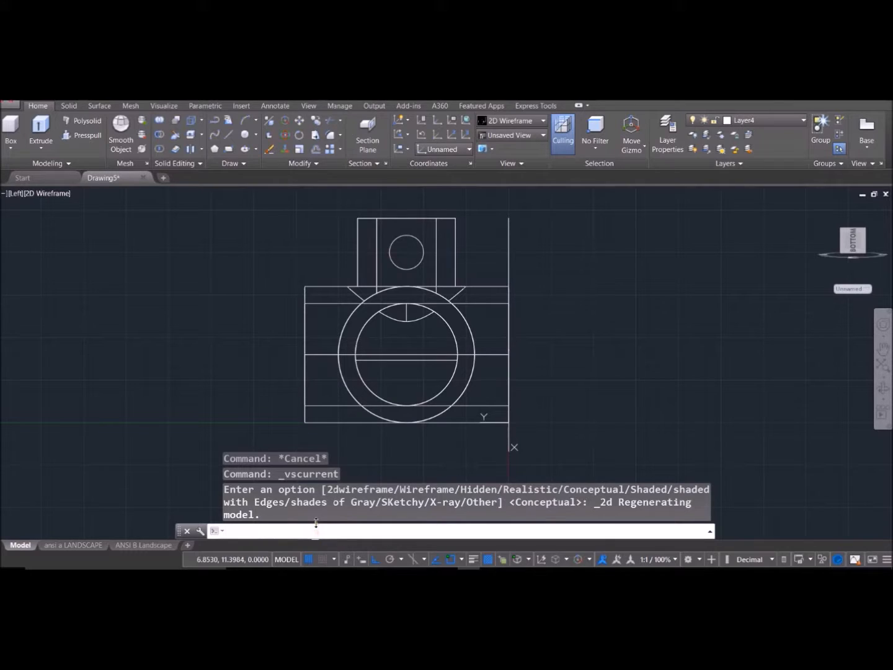
type("circle")
key("Return")
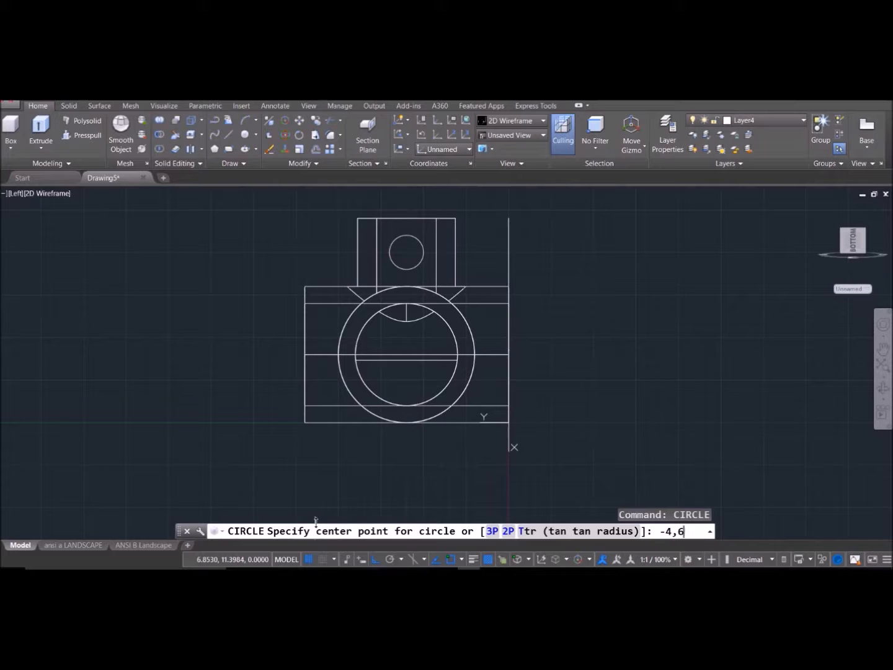
type("-4,6")
key("Return")
type("3")
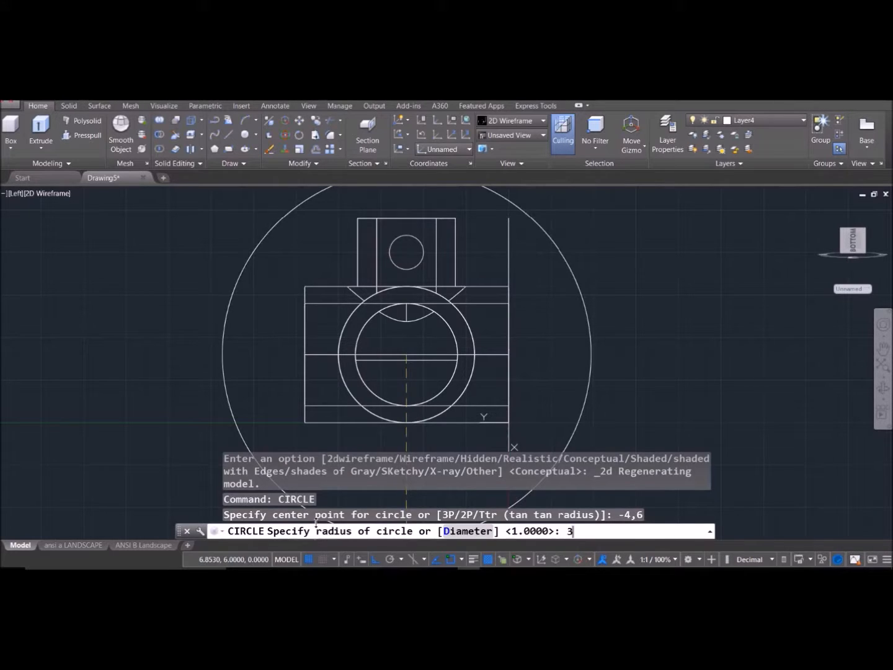
key("Return")
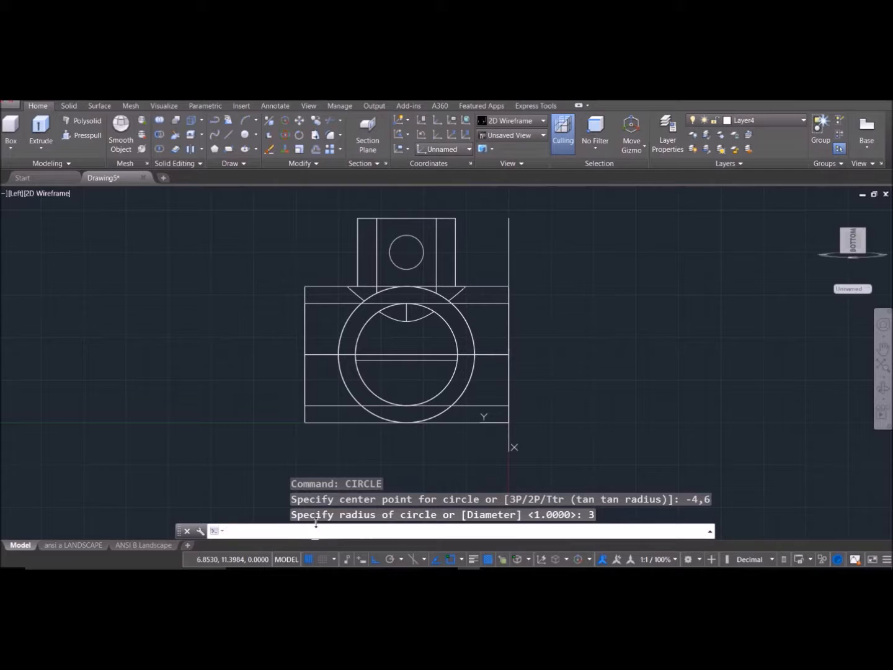
Step: Press-pull the radius 1 and radius 3 circles together into cylinders running past the far side of the fitting
type("presspull")
key("Return")
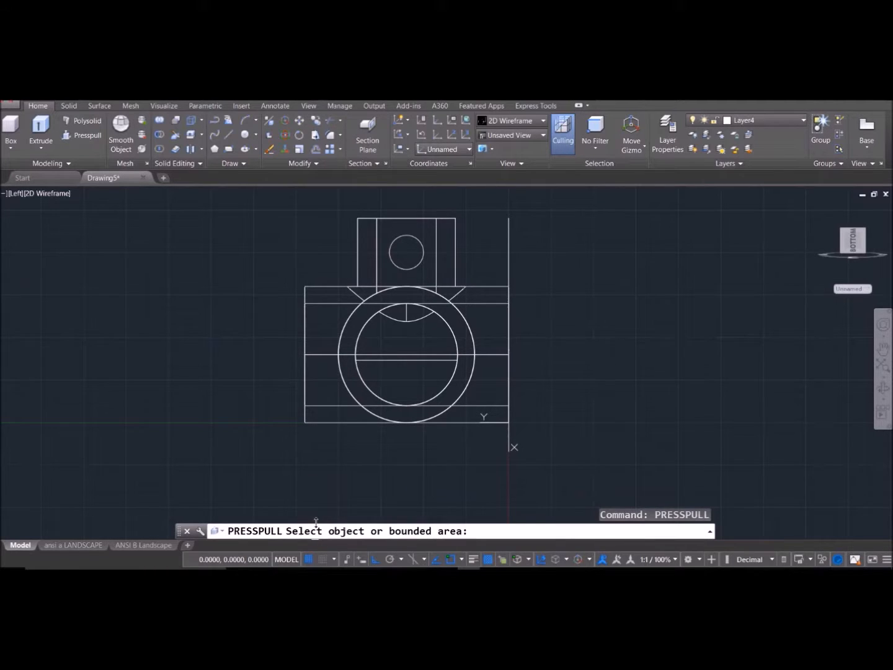
left_click(410, 241)
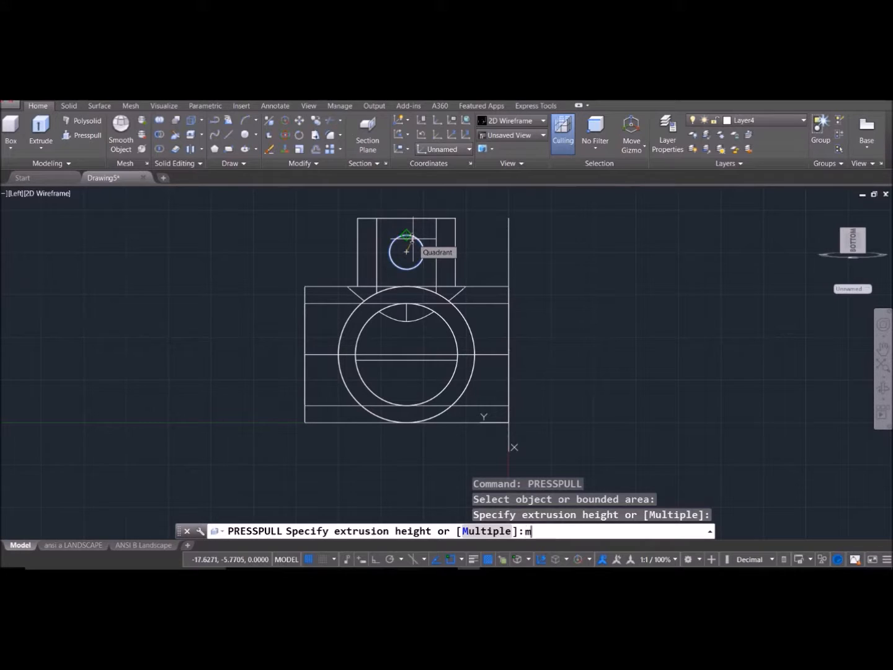
key("Return")
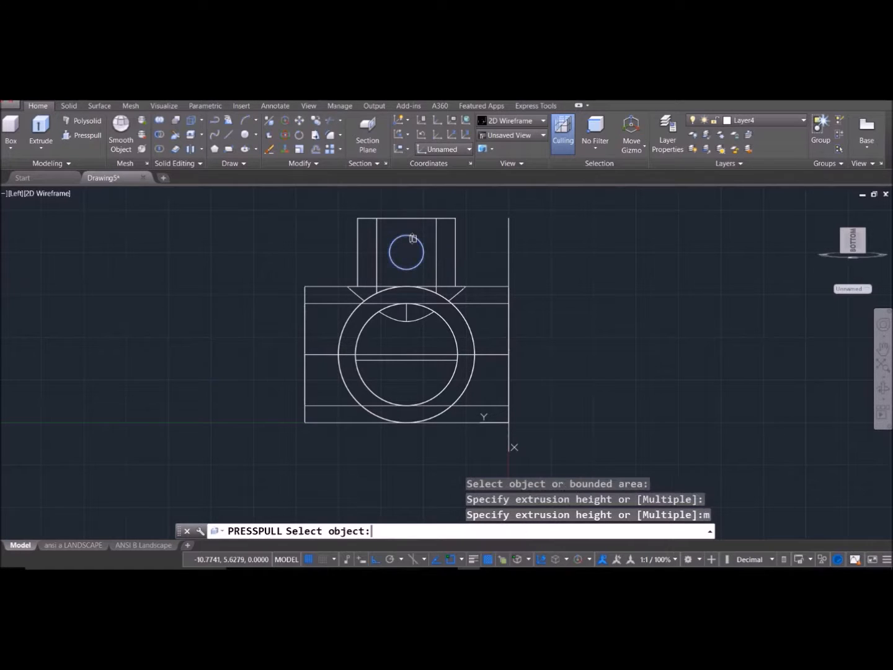
left_click(434, 311)
key("Return")
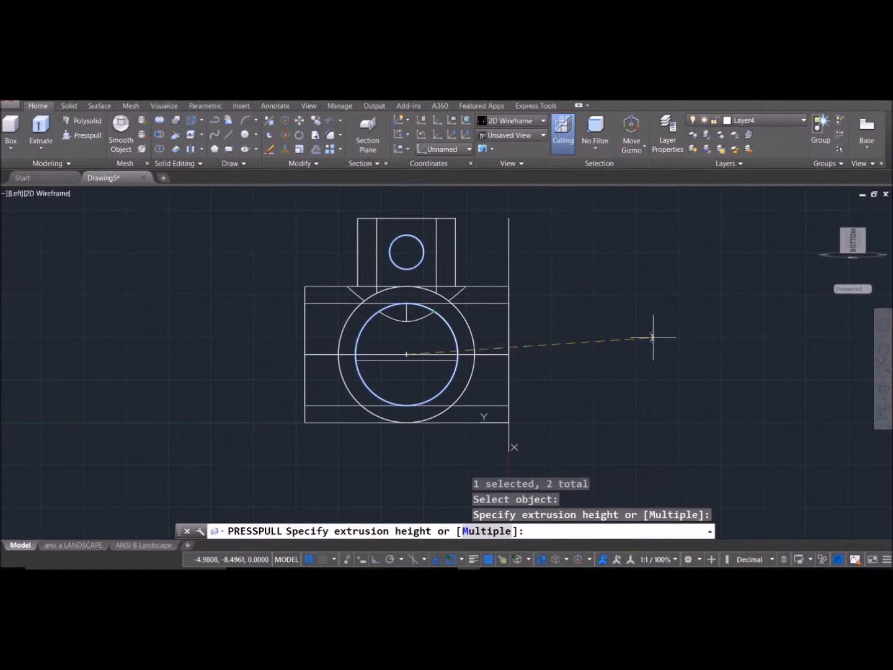
middle_click_drag(608, 309, 731, 370, "shift")
left_click(199, 272)
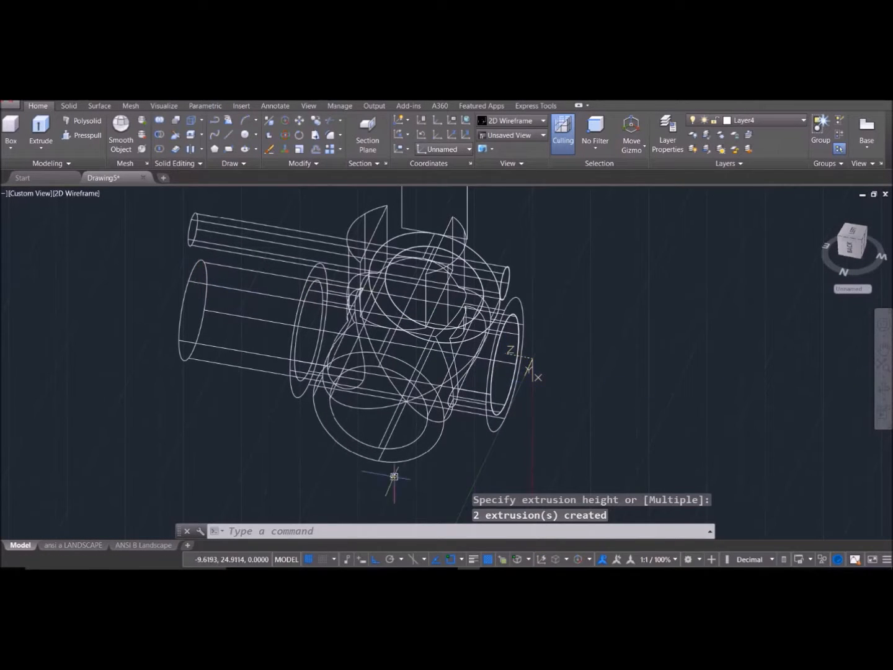
Step: Subtract the small and large extruded cylinders from the pipe fitting
left_click(307, 528)
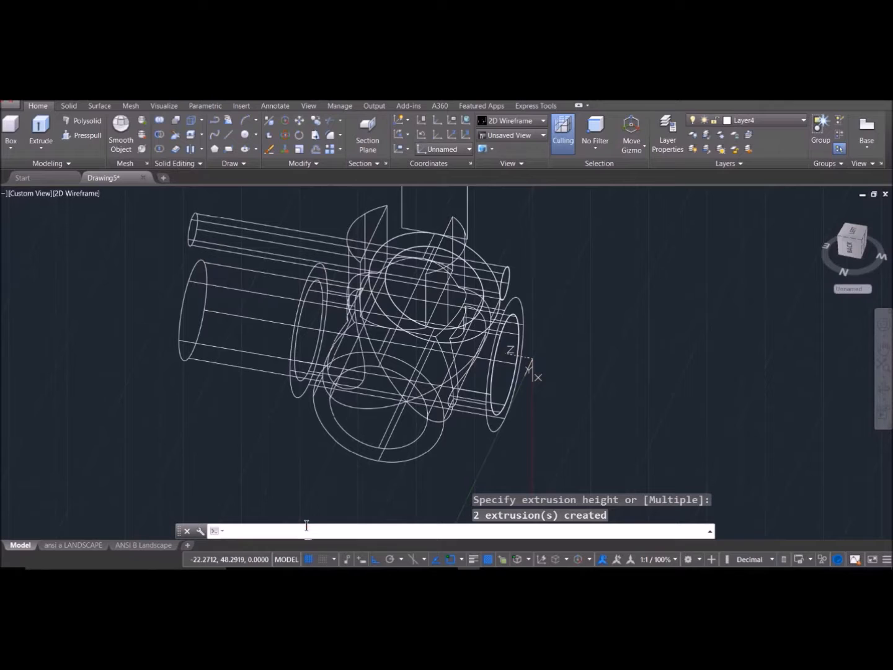
type("subtract")
key("Return")
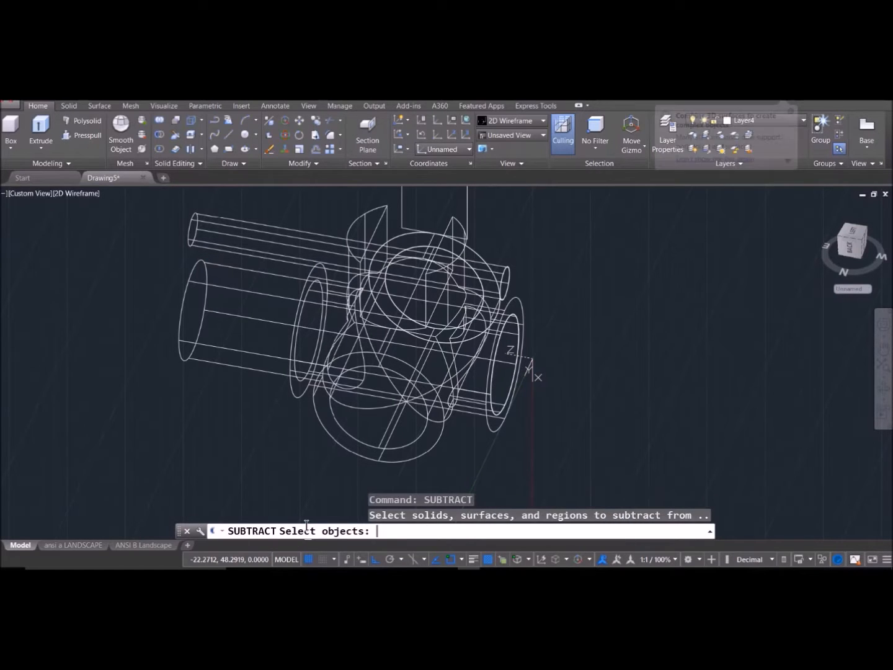
left_click(443, 409)
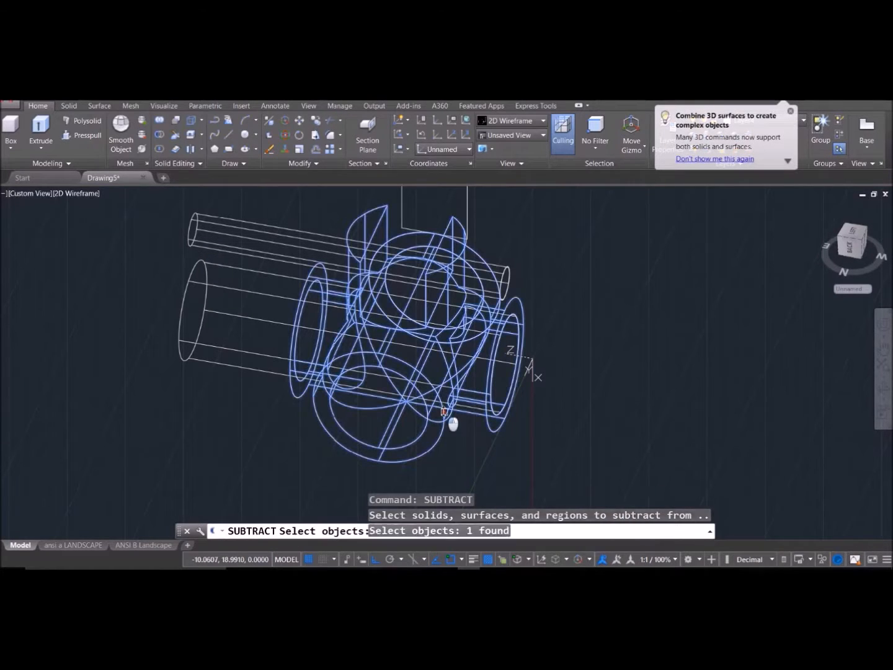
key("Return")
left_click(243, 249)
left_click(239, 288)
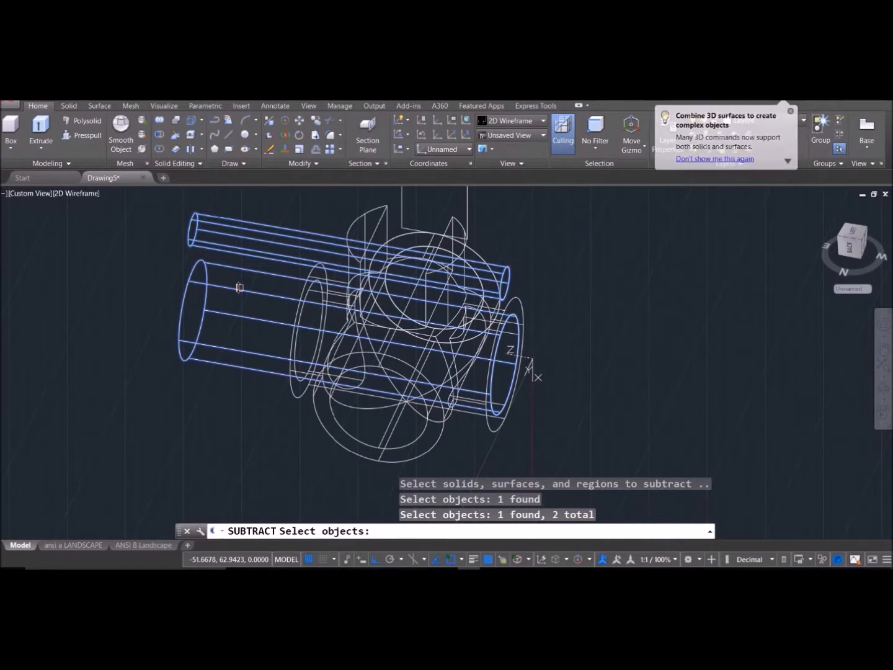
key("Return")
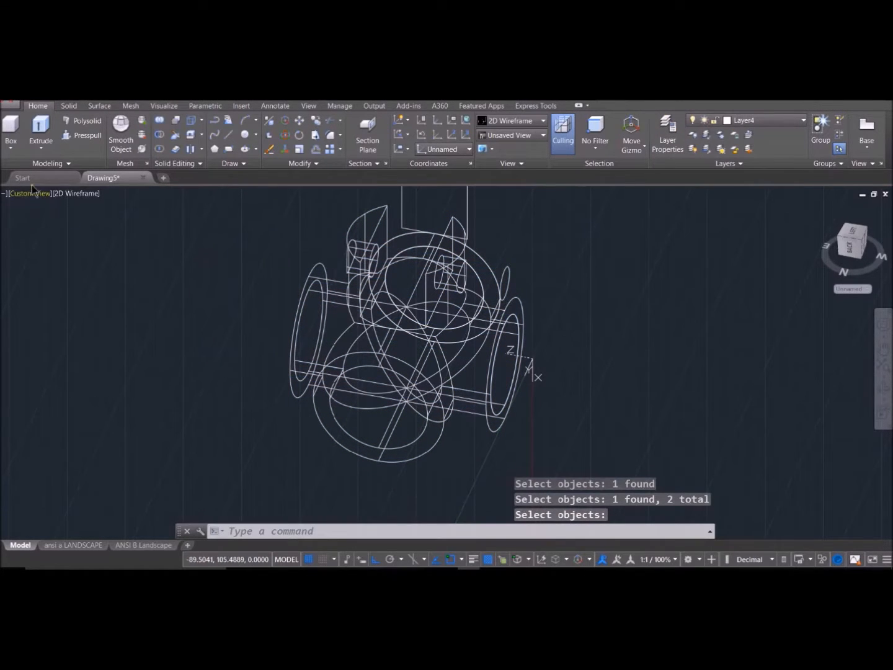
Step: Display the model in the Conceptual visual style and erase the leftover small circle and rectangle beside the slotted branch
left_click(75, 193)
left_click(103, 231)
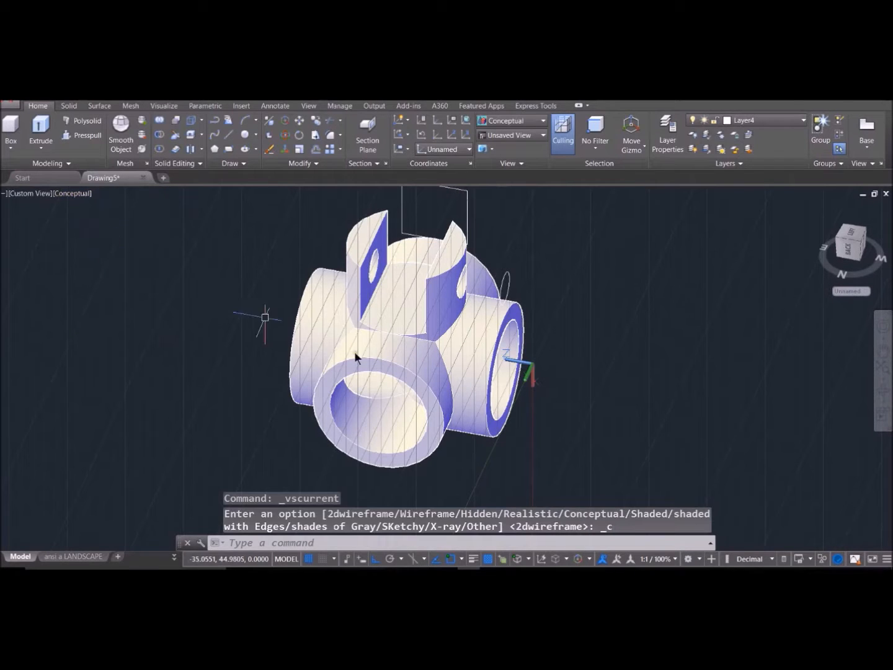
middle_click_drag(602, 359, 546, 267, "shift")
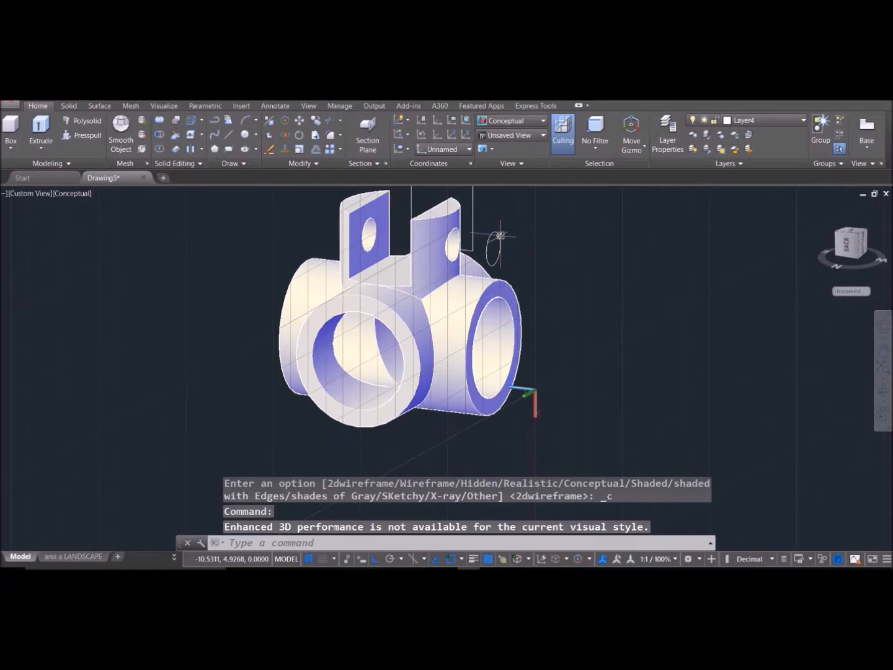
left_click(500, 236)
key("Delete")
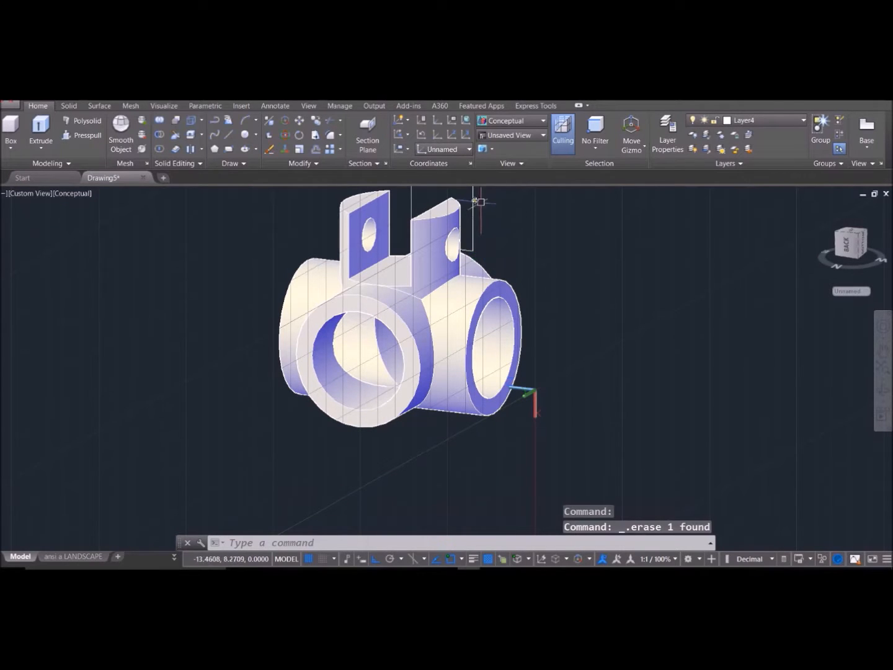
mouse_move(628, 281)
middle_mouse_down("shift")
mouse_move(605, 336)
mouse_move(628, 282)
mouse_move(604, 267)
mouse_move(572, 326)
mouse_move(582, 326)
middle_mouse_up("shift")
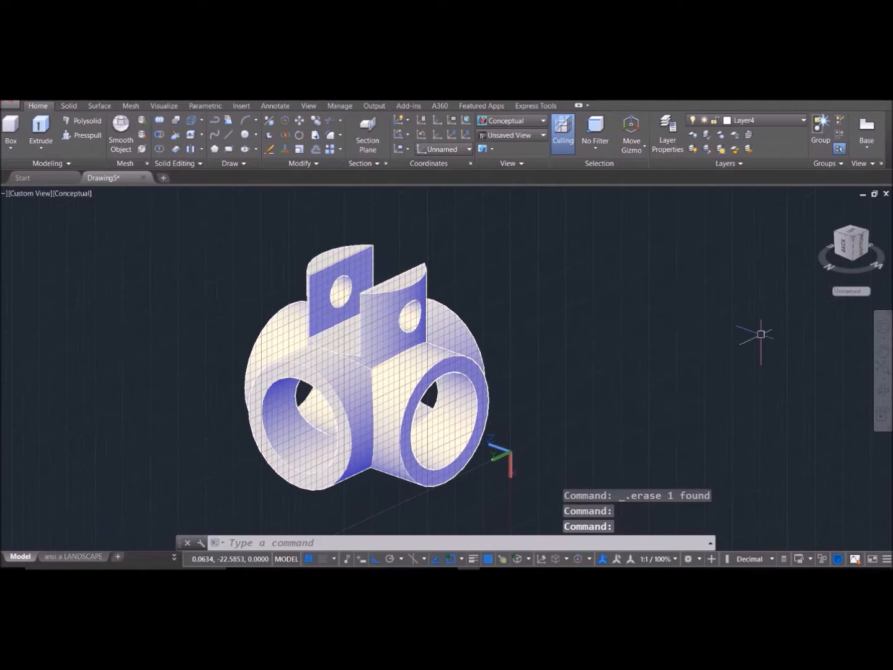
Step: Set the UCS back to World
left_click(632, 542)
type("ucs")
key("Return")
type("w")
key("Return")
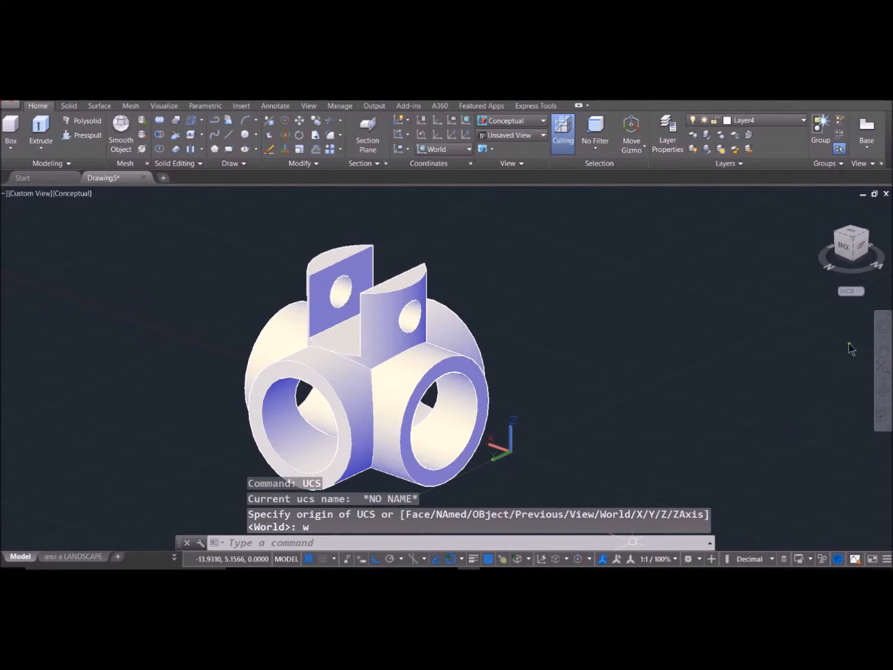
Step: Show the fitting upright in the Front view
left_click(843, 245)
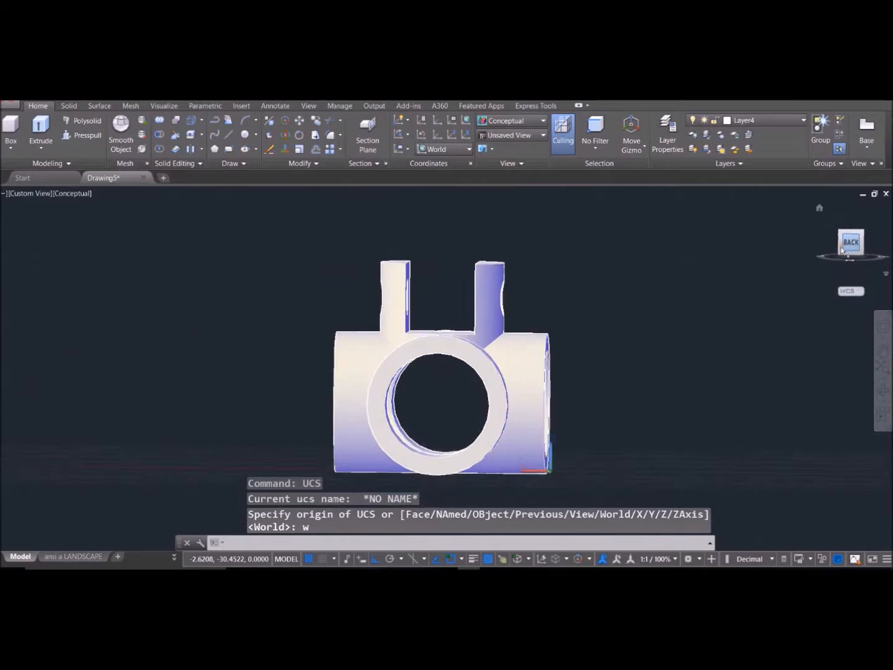
left_click(835, 242)
left_click(834, 243)
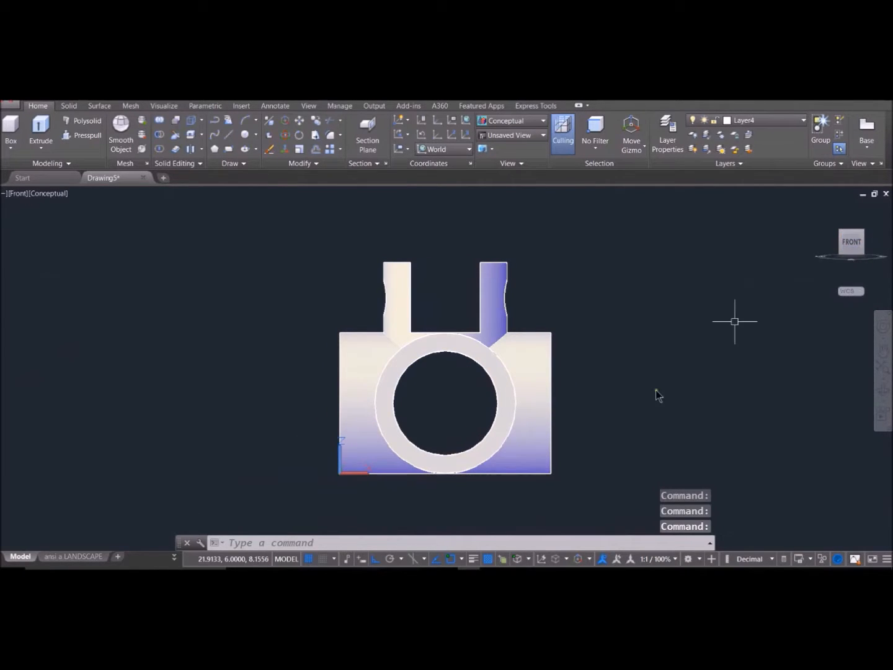
Step: Rotate the whole fitting 90 degrees about the vertical axis with 3DROTATE, using base point 6,6,4
left_click(531, 543)
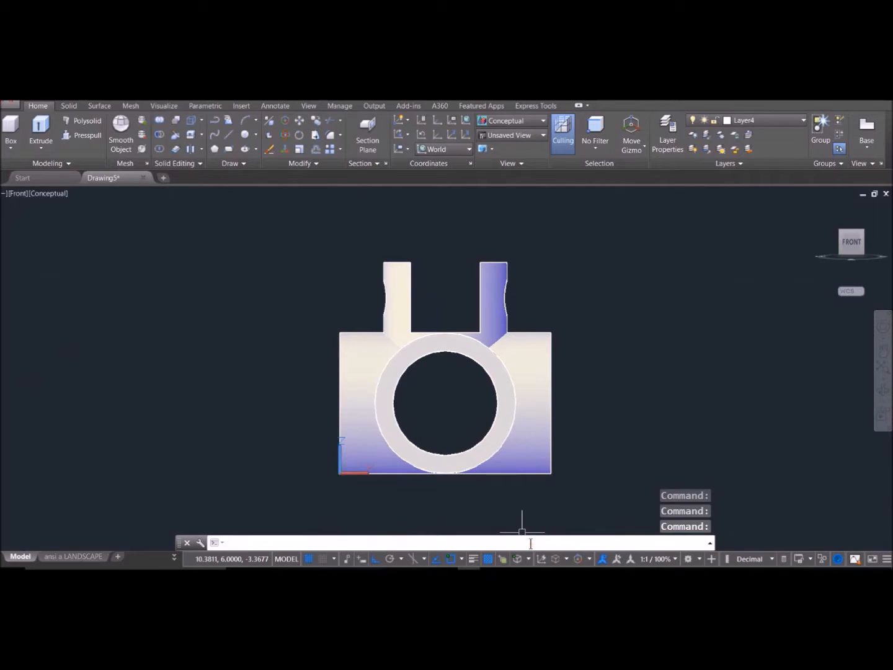
key("BackSpace")
key("BackSpace")
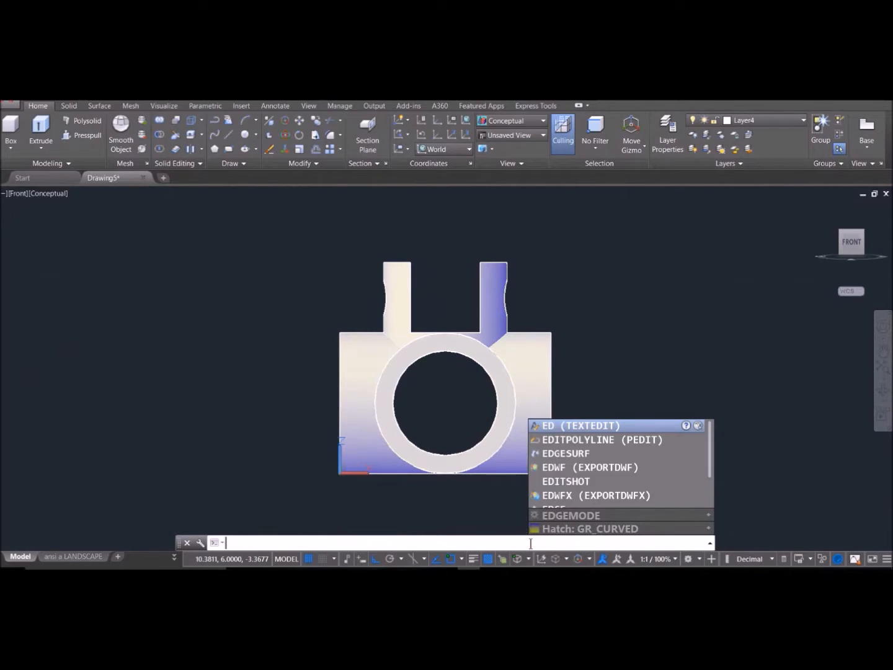
type("3drotate")
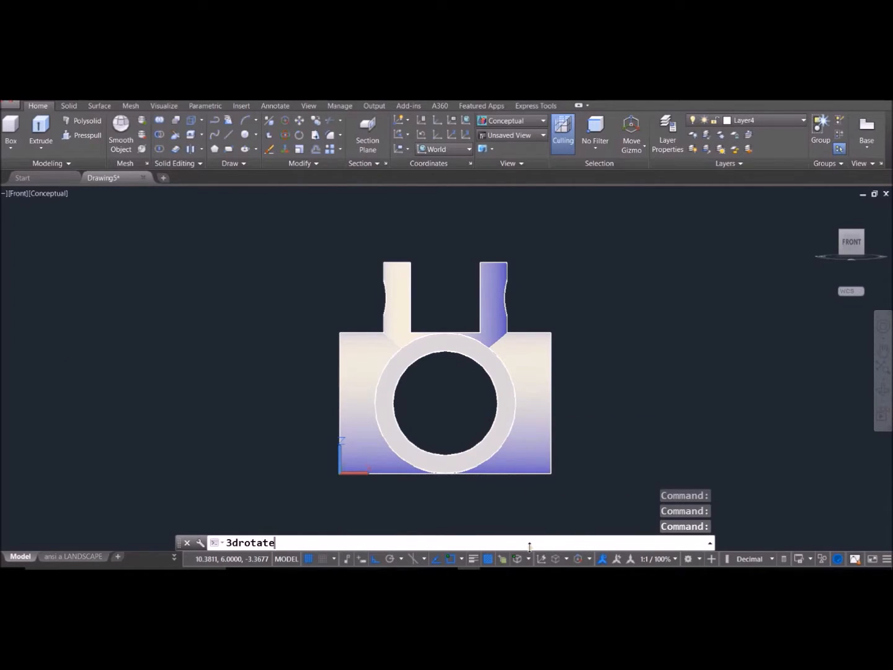
key("Return")
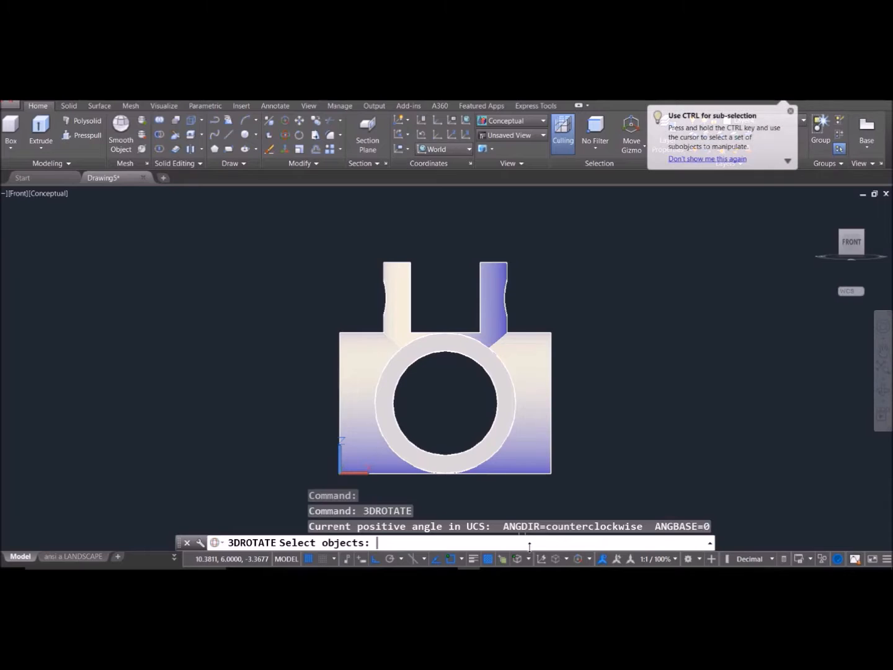
left_click(534, 370)
key("Return")
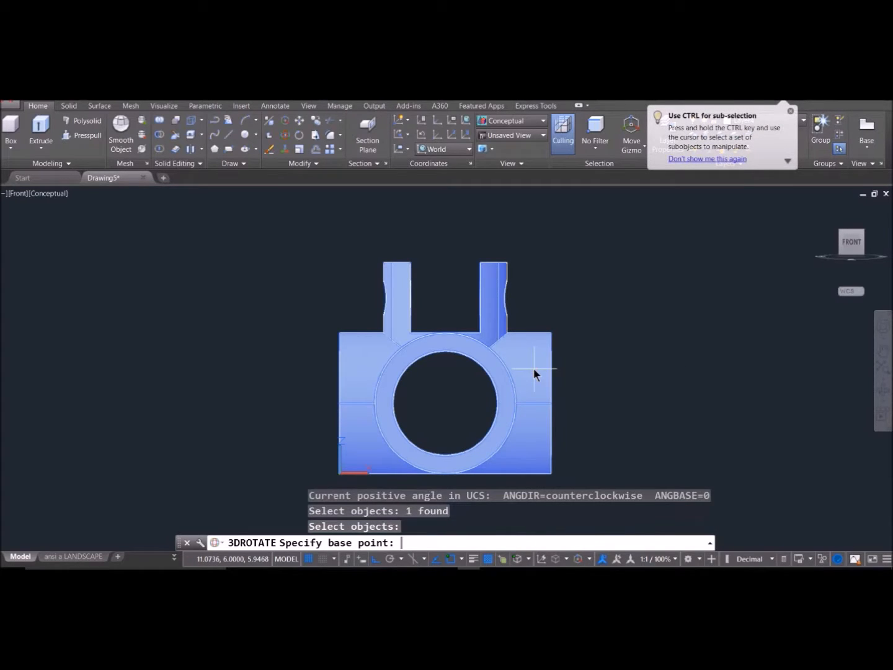
type("6,6,4")
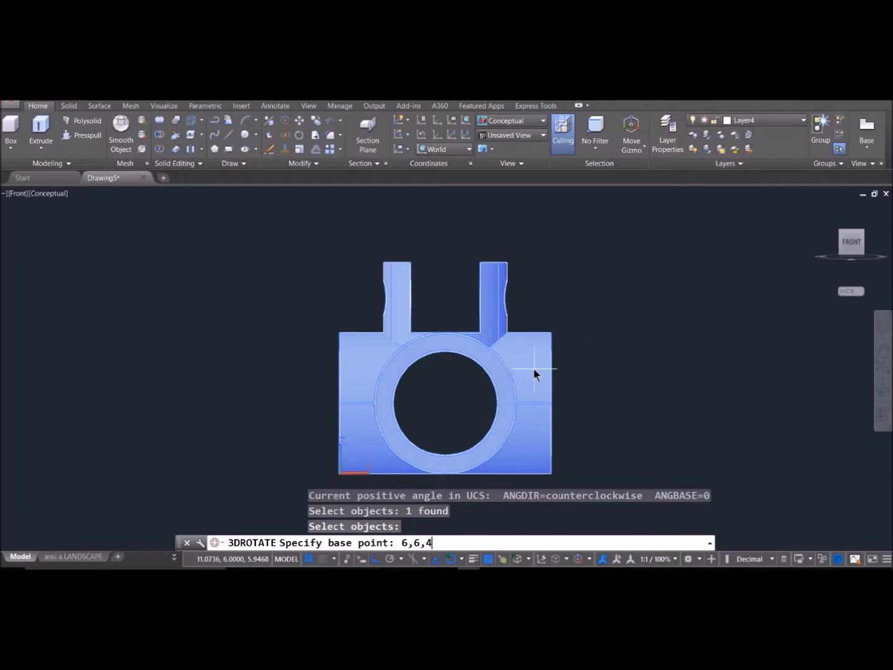
key("Return")
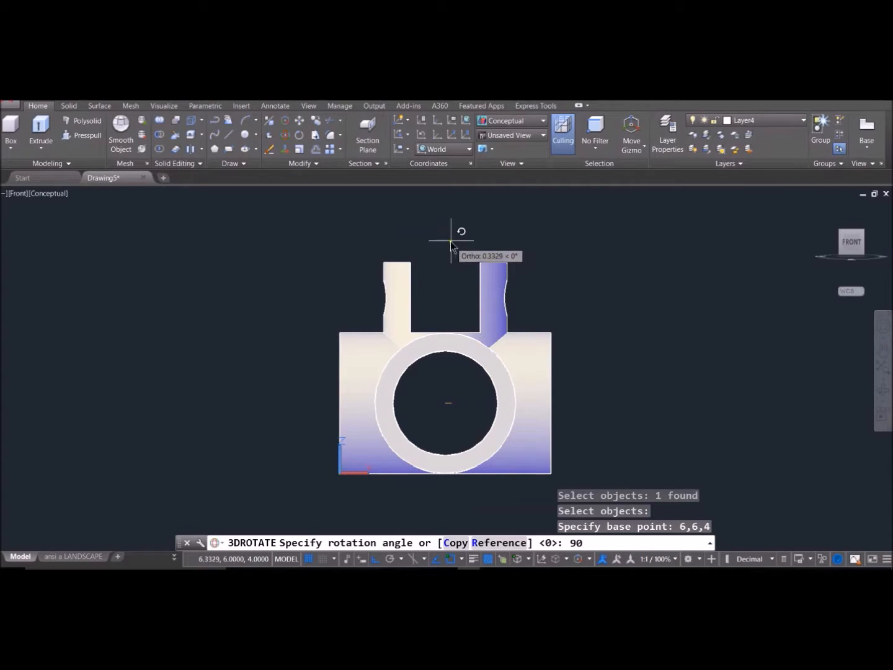
key("Return")
key("F8")
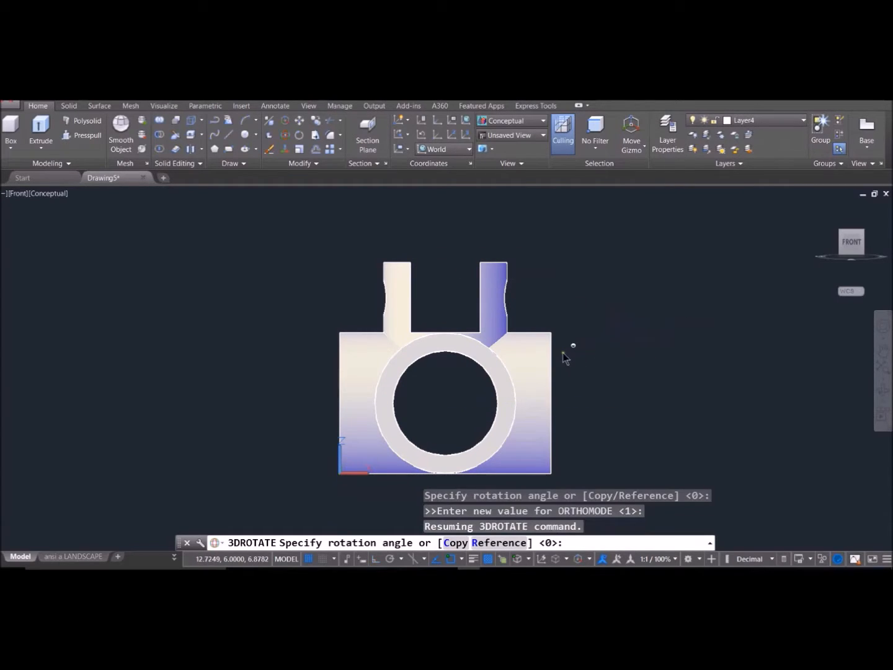
middle_click_drag(583, 293, 468, 313, "shift")
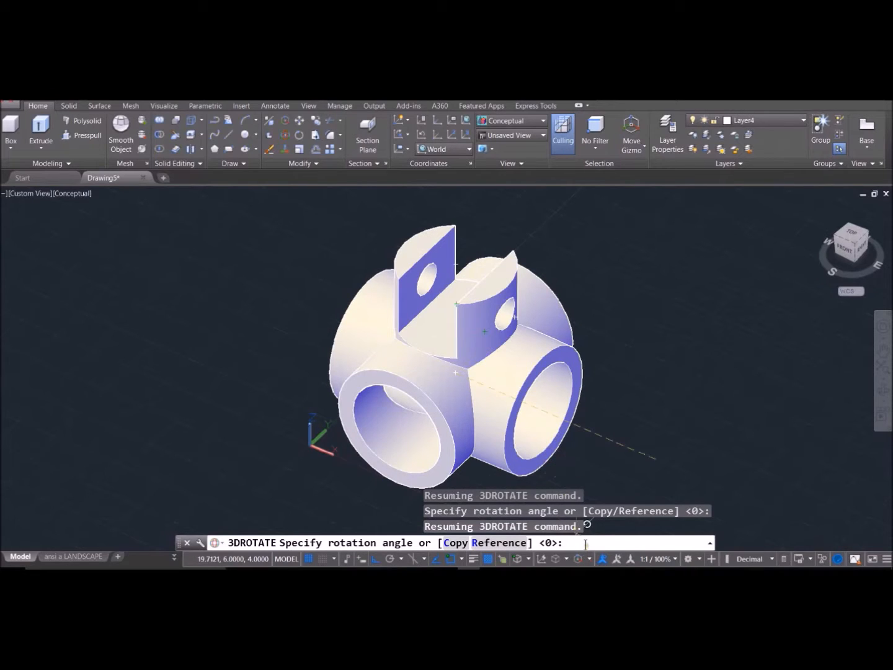
type("0")
key("Return")
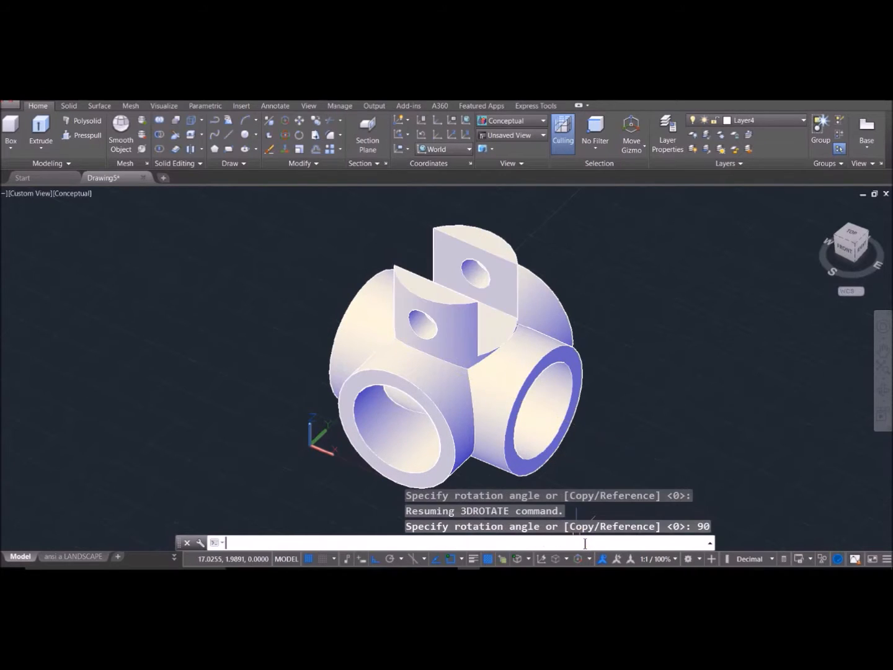
Step: Examine the rotated fitting in the Front view and from an angled 3D view
left_click(840, 248)
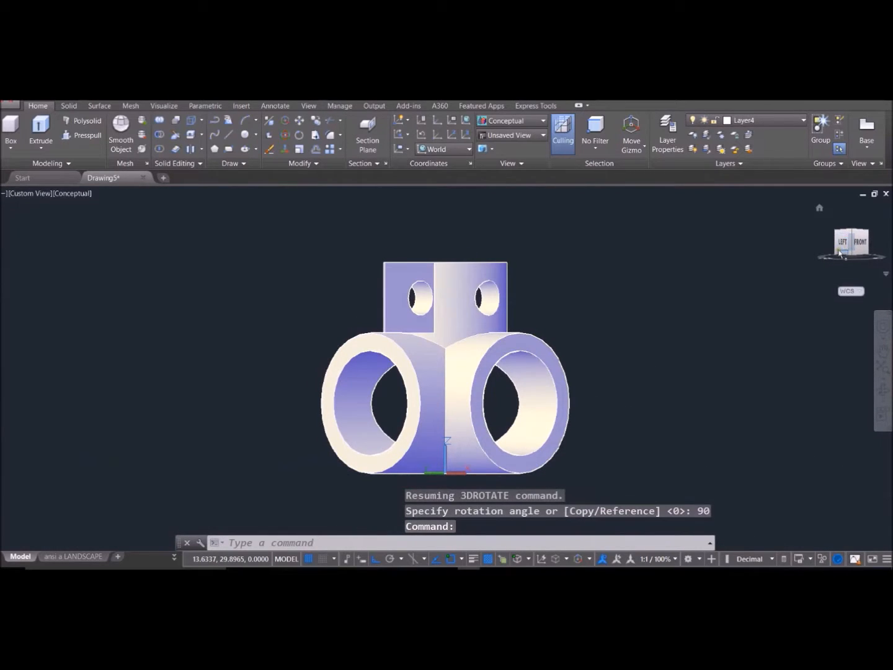
left_click(860, 245)
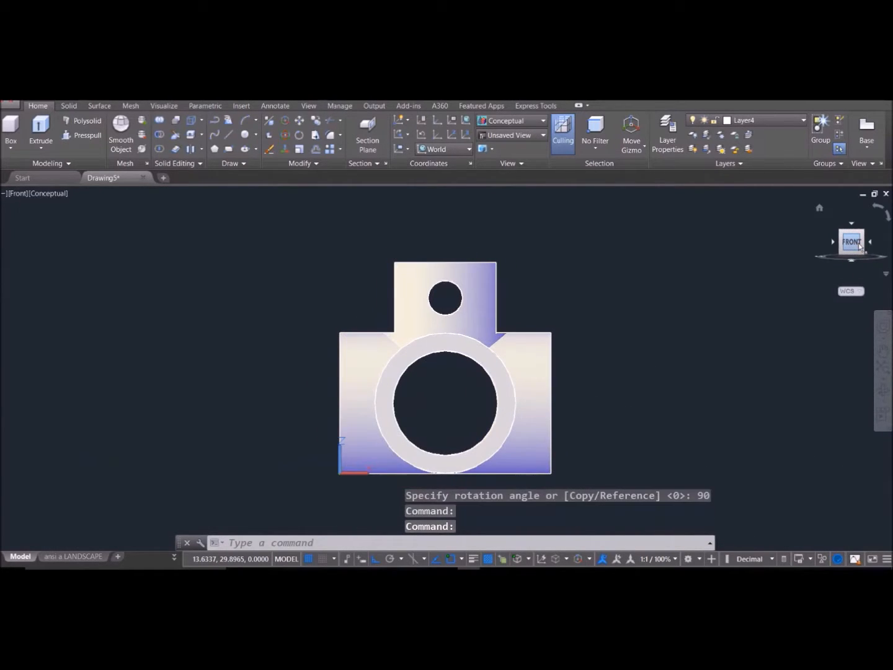
middle_click_drag(556, 315, 498, 342, "shift")
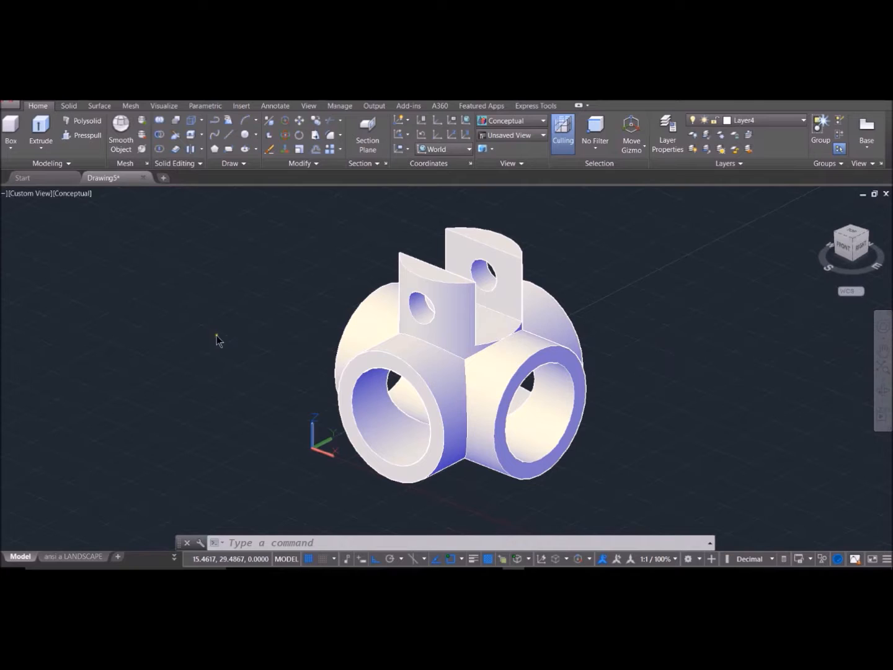
Step: In the ansi a LANDSCAPE layout, place a Front base view of the model at the lower left of the sheet with VIEWBASE
left_click(82, 555)
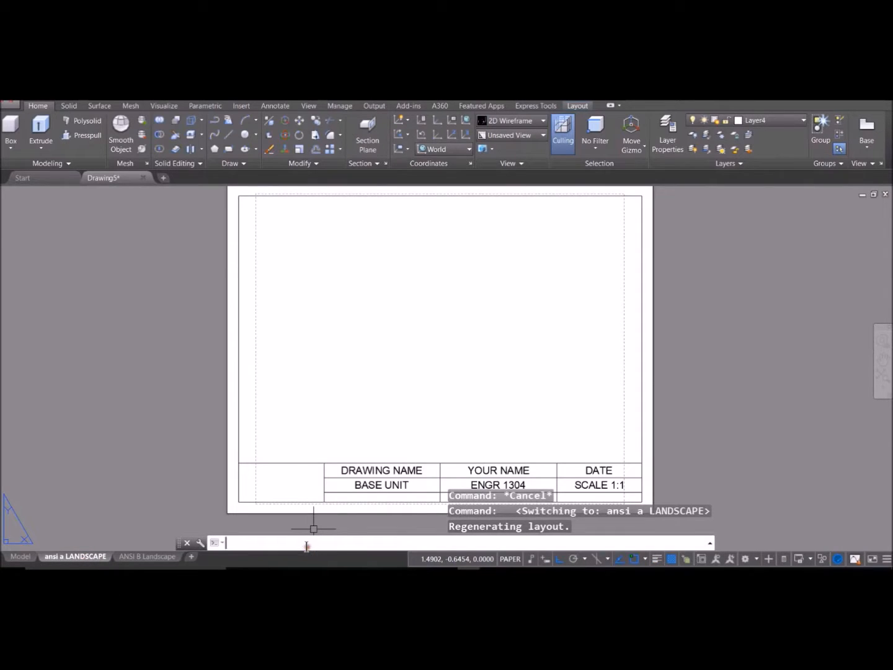
type("viewbase")
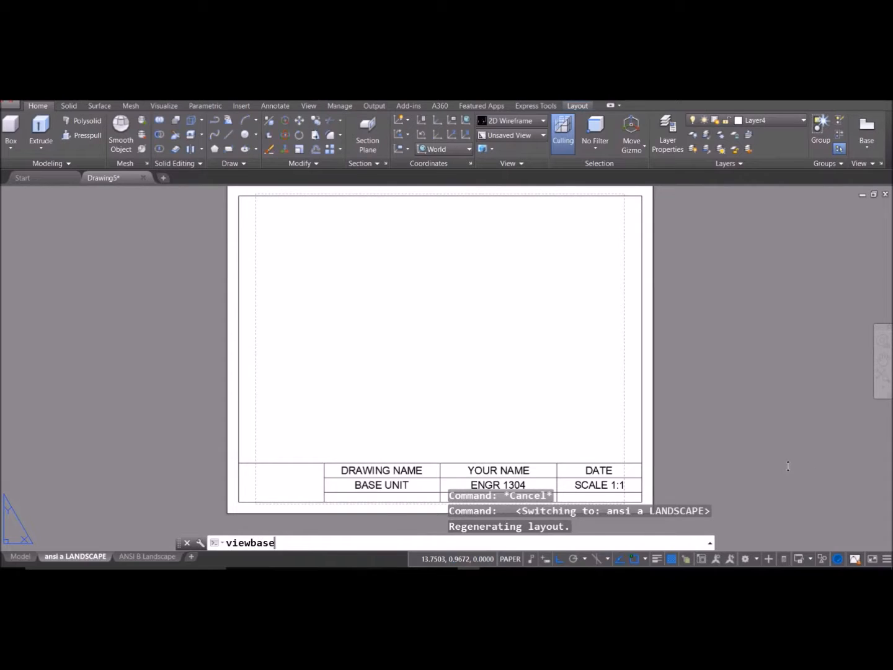
key("Return")
key("Return")
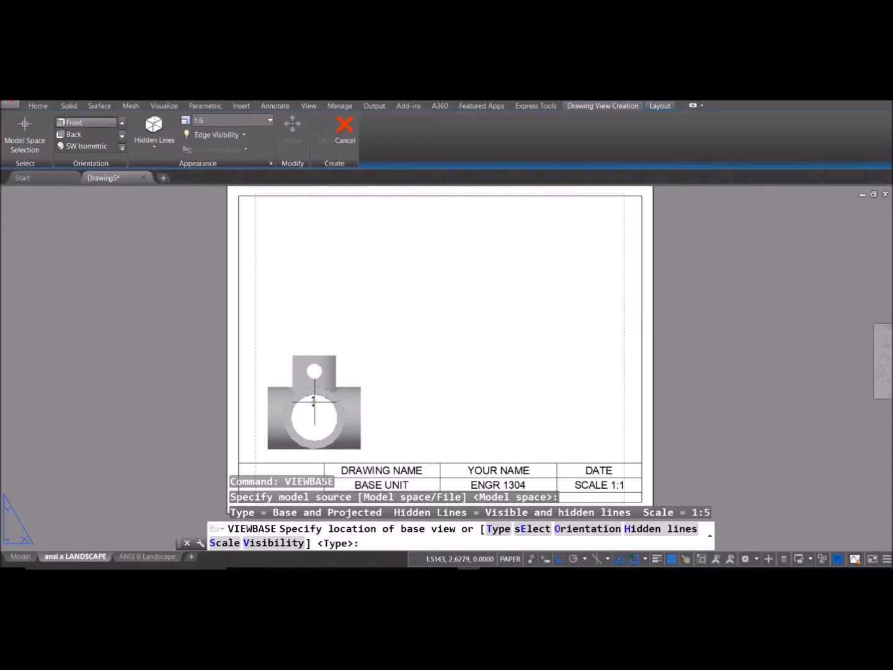
left_click(314, 401)
key("Return")
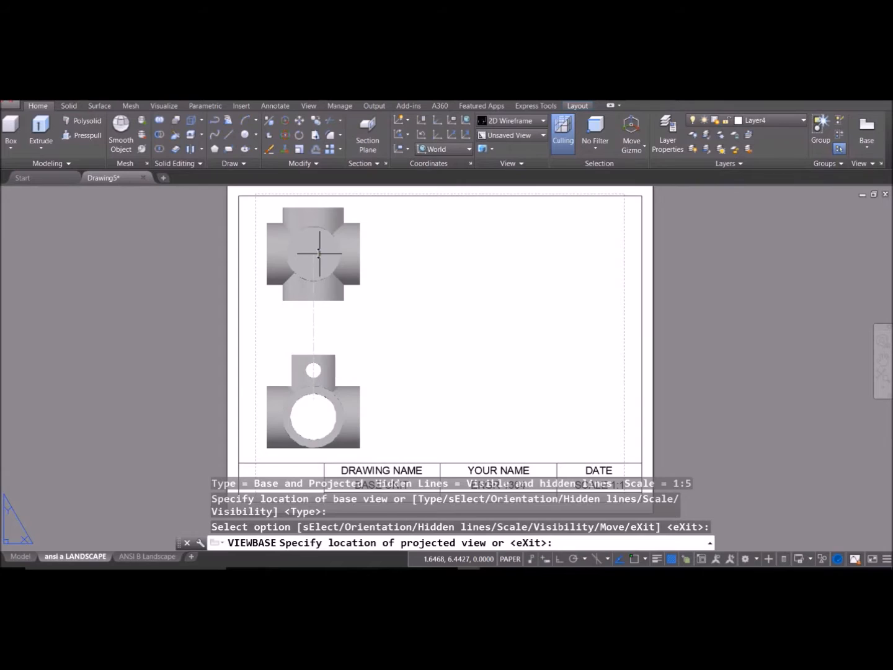
Step: Project a top view above the base view, a side view to its right and an isometric view at the sheet's upper right
left_click(319, 253)
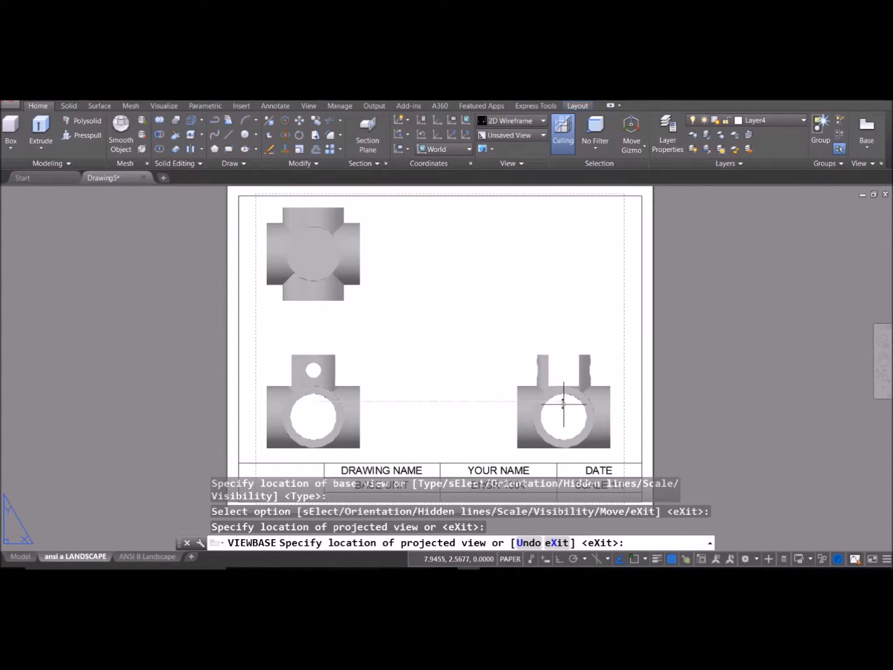
left_click(563, 403)
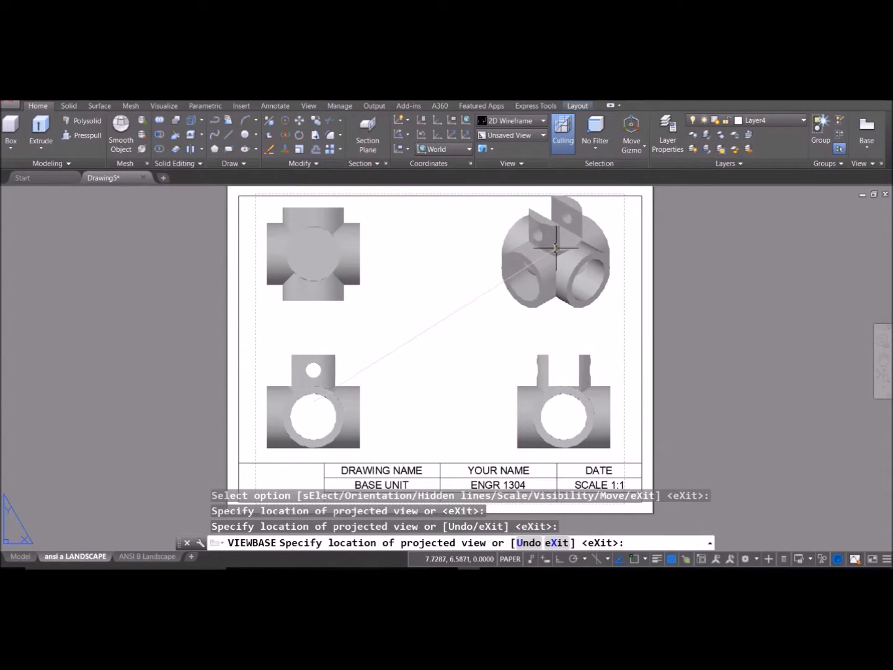
left_click(556, 256)
right_click(556, 255)
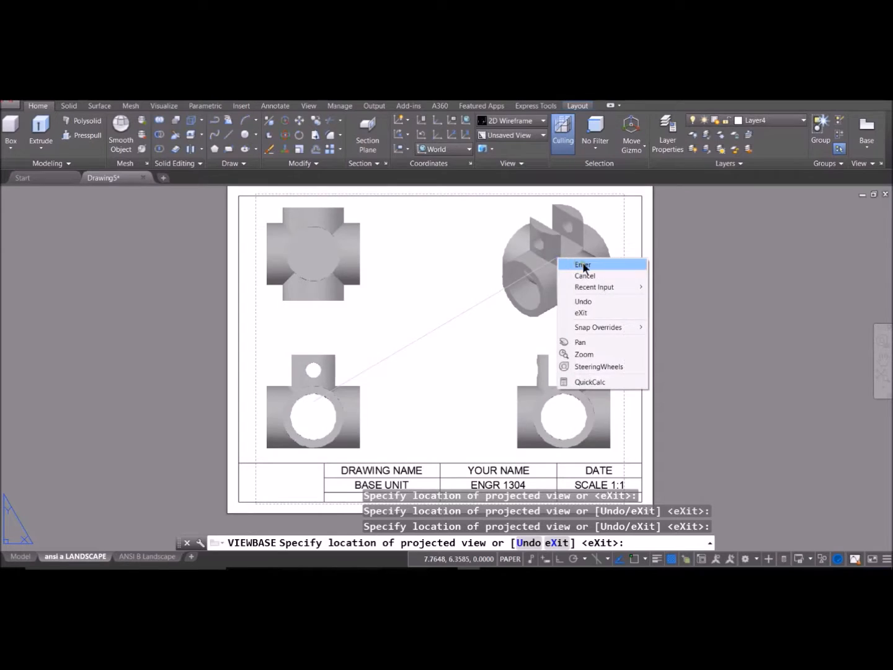
left_click(583, 264)
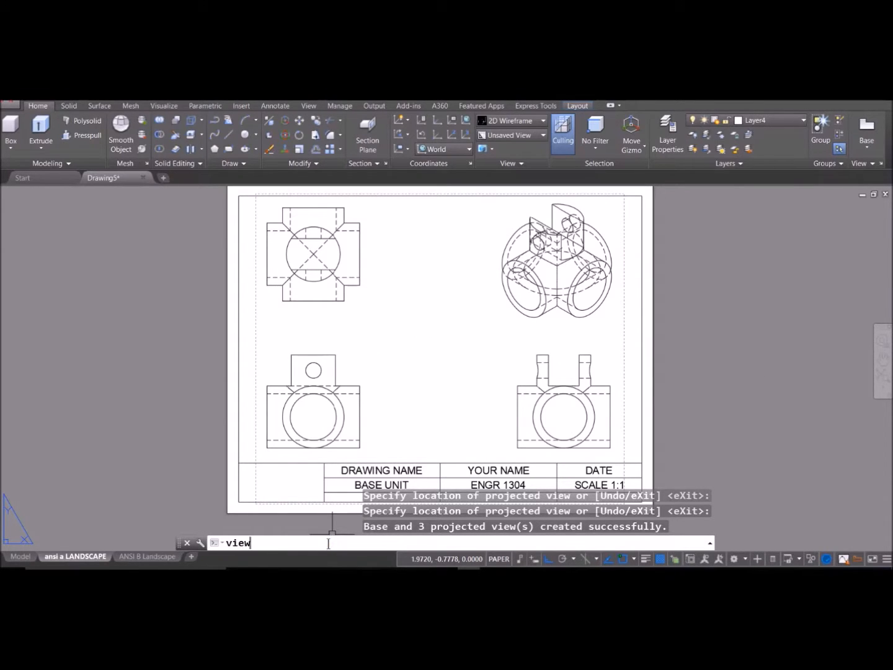
Step: Create full section view A-A with a vertical cut through the front view's centre and place it between the front and side views
type("tion")
key("Return")
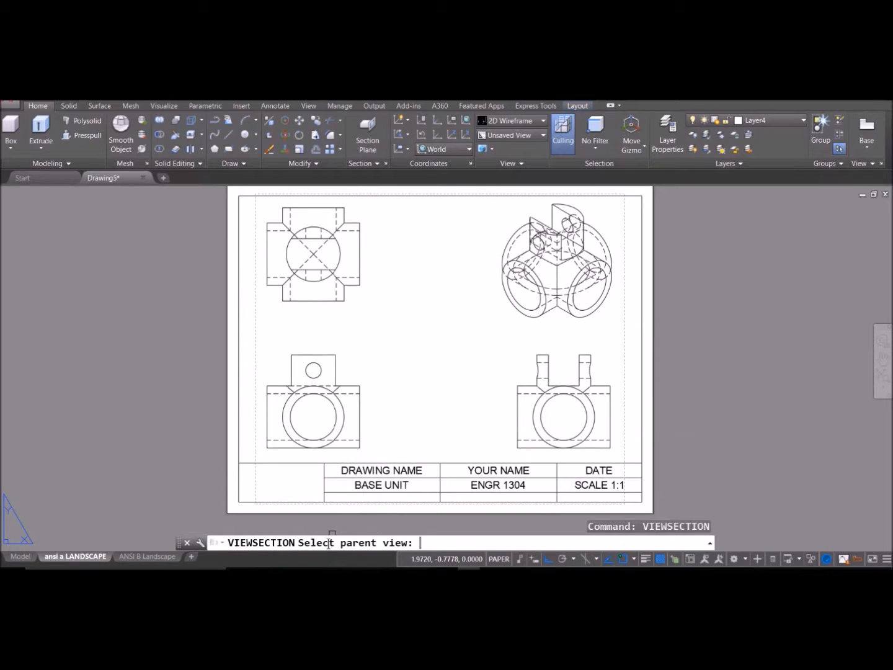
left_click(348, 417)
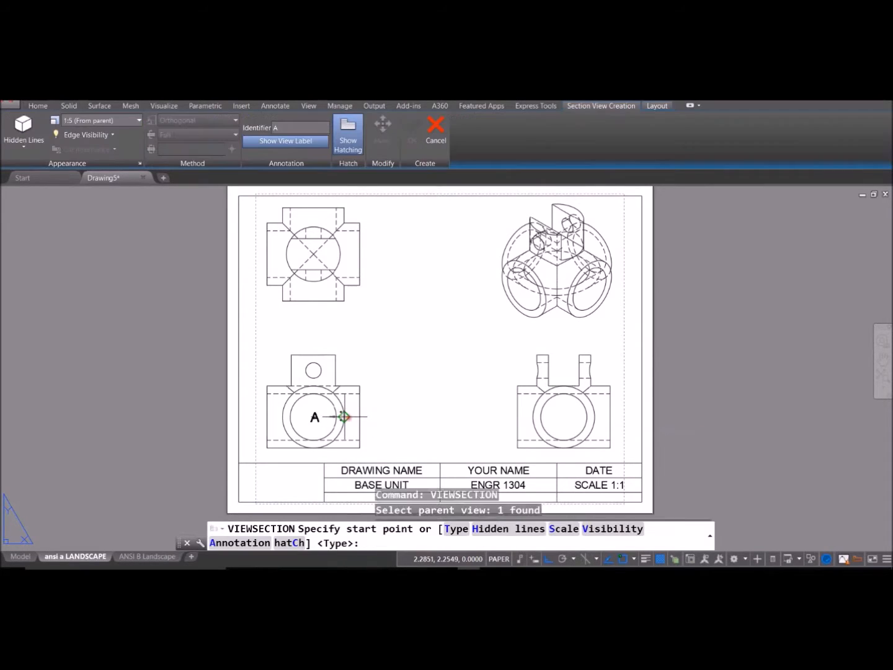
left_click(314, 355)
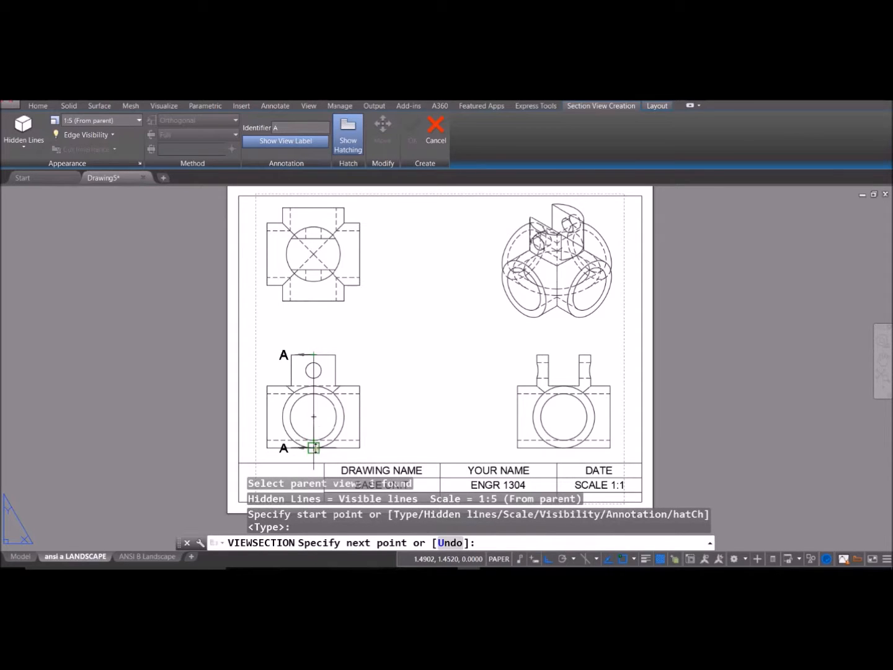
left_click(313, 447)
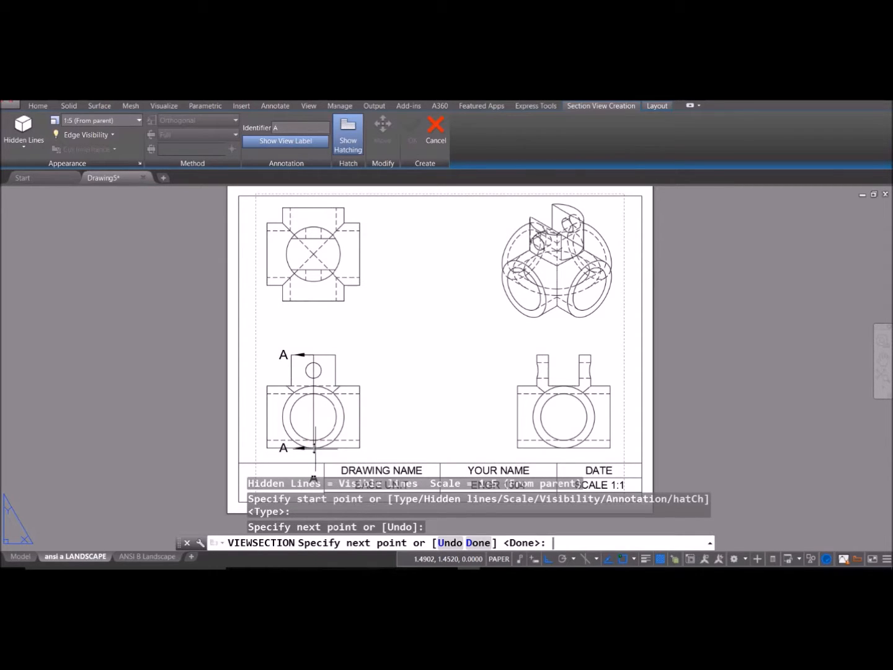
key("Return")
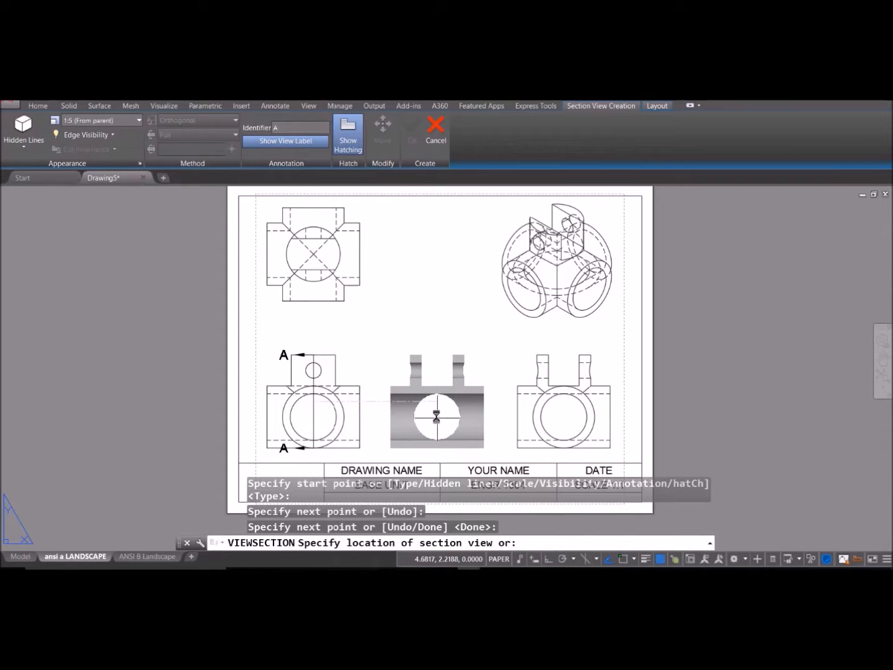
left_click(455, 417)
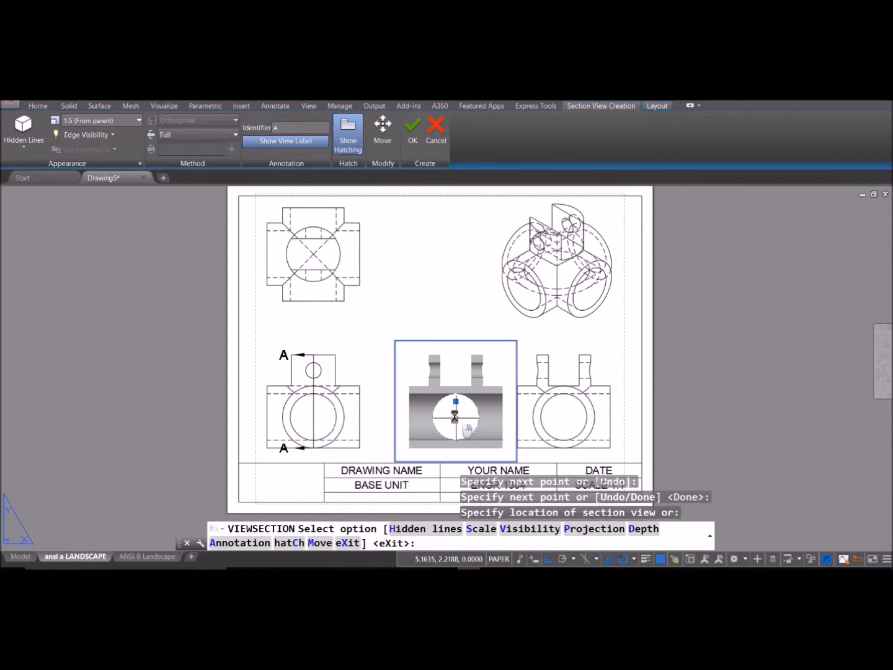
right_click(455, 416)
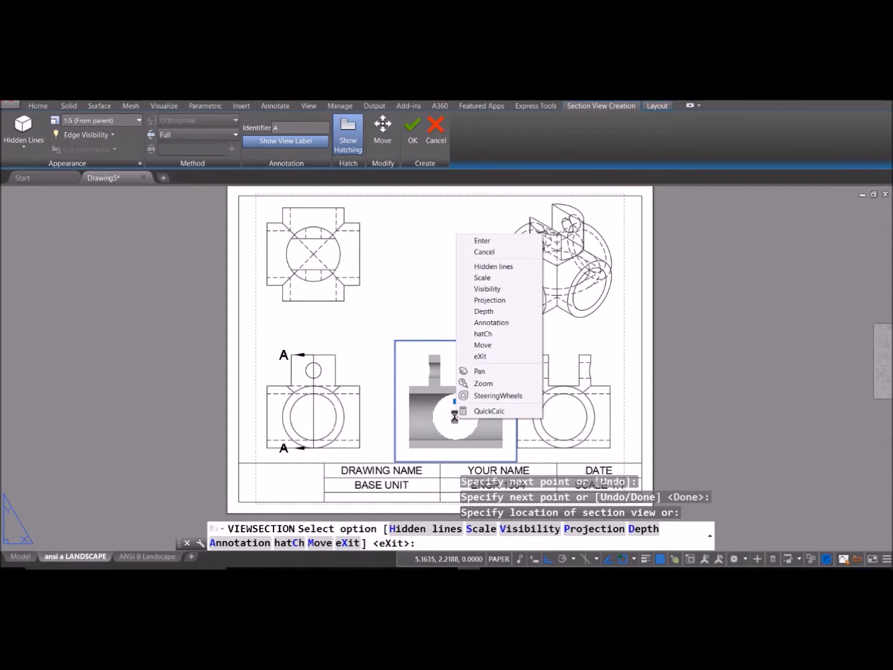
left_click(481, 241)
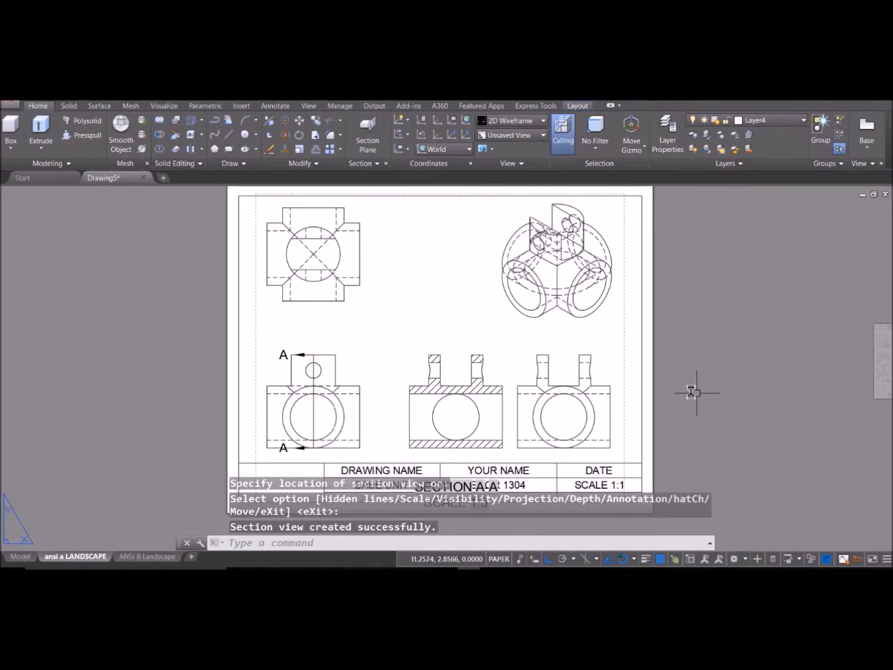
Step: Move the section A-A label out of the title block to just above the section view and turn Ortho off
scroll(533, 394, "up", 1)
scroll(533, 395, "down", 2)
mouse_move(534, 394)
middle_mouse_down()
mouse_move(461, 341)
mouse_move(448, 347)
mouse_move(448, 363)
middle_mouse_up()
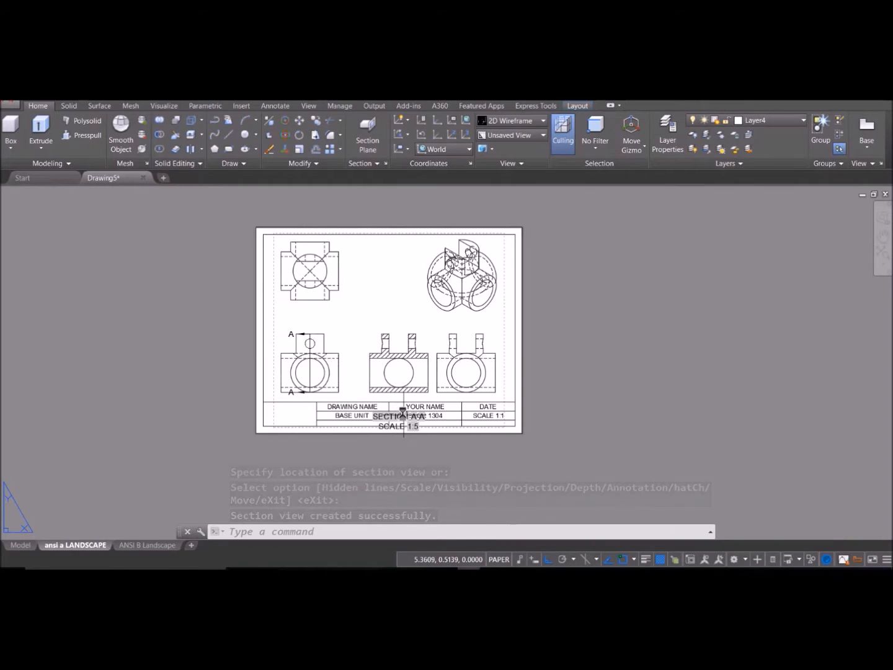
left_click(394, 423)
left_click(399, 413)
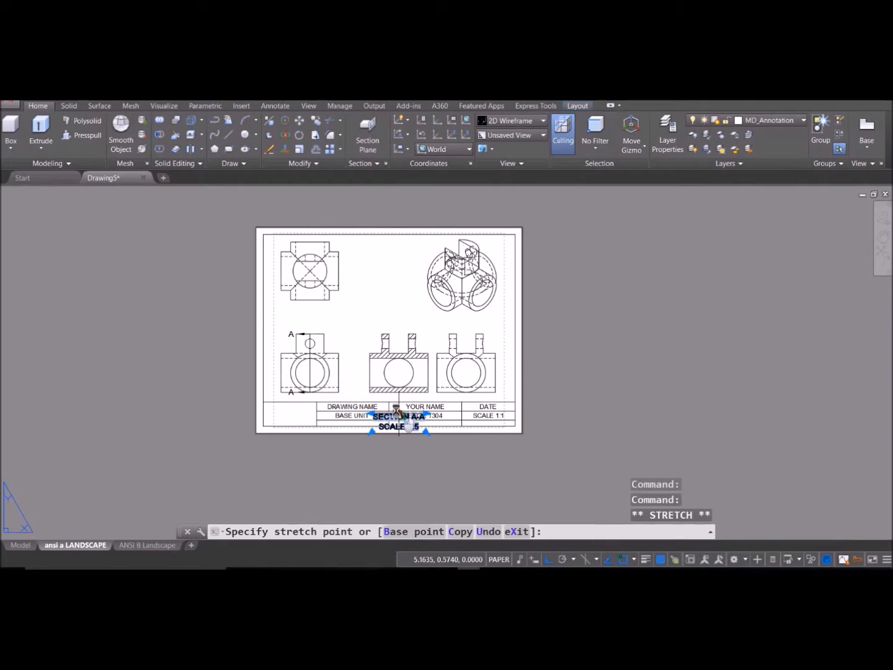
left_click(400, 312)
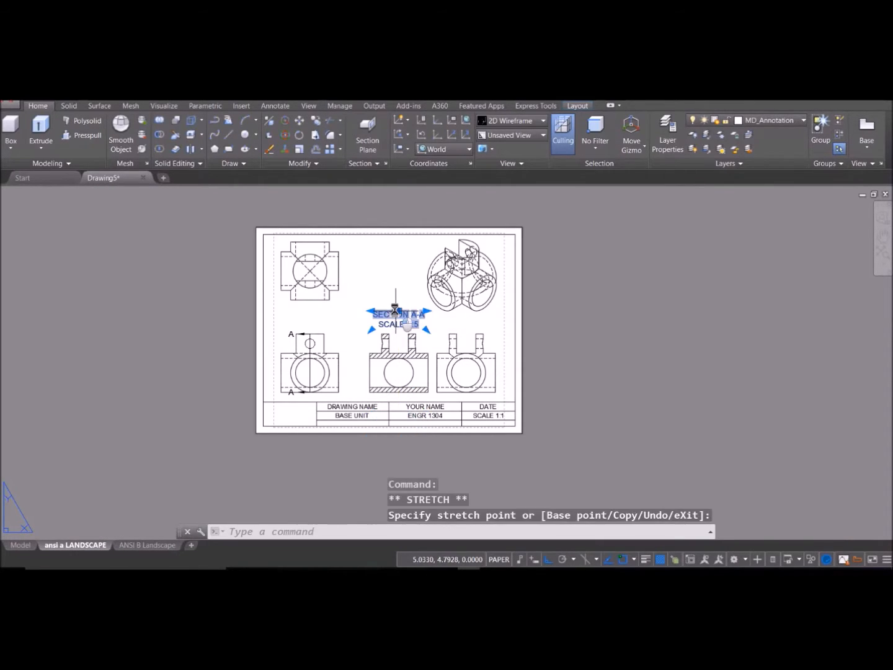
left_click(541, 560)
left_click(400, 312)
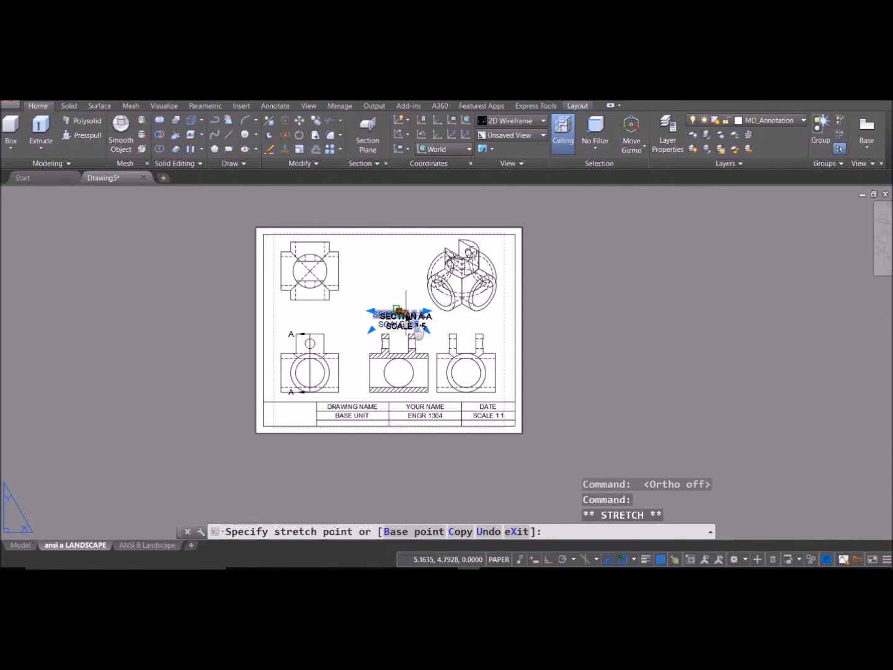
key("Escape")
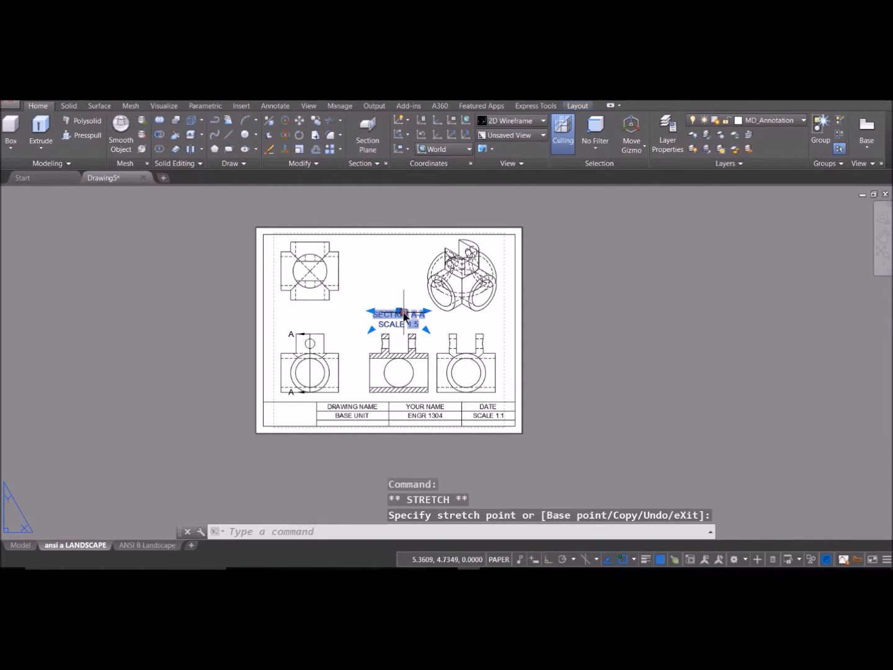
key("Escape")
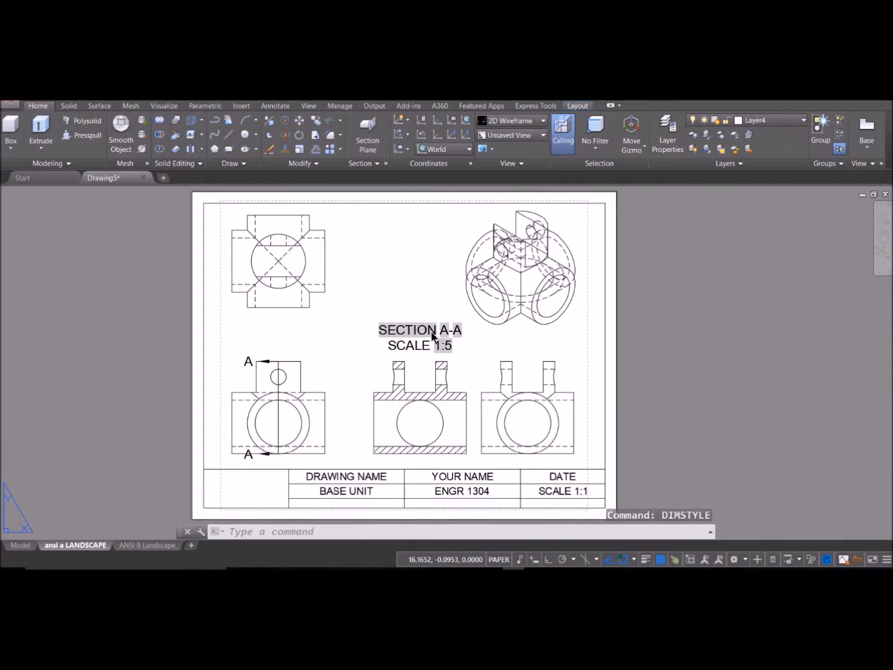
Step: Set the text height of the section A-A label to 0.15 through its quick properties
left_click(433, 337)
right_click(420, 338)
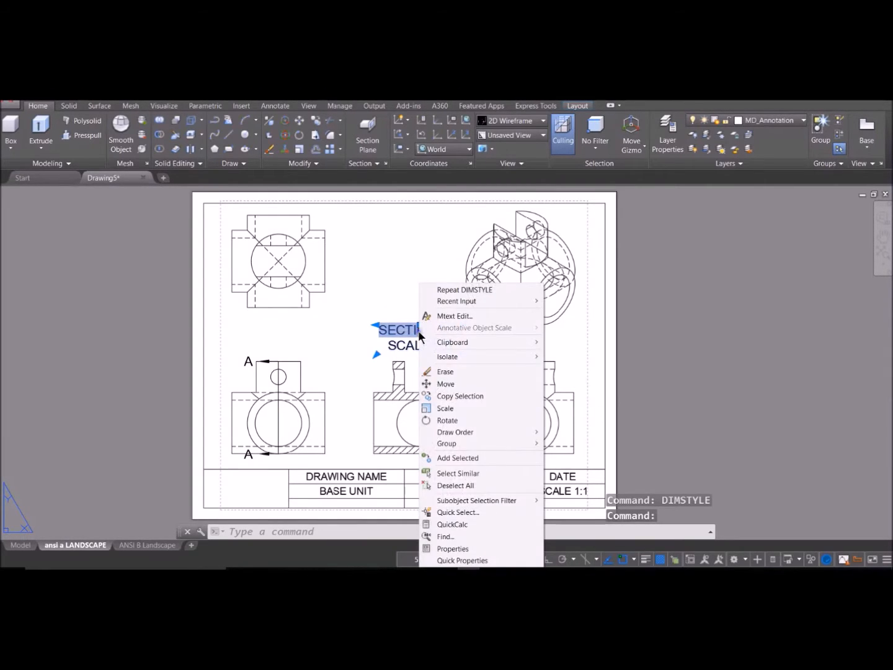
left_click(461, 561)
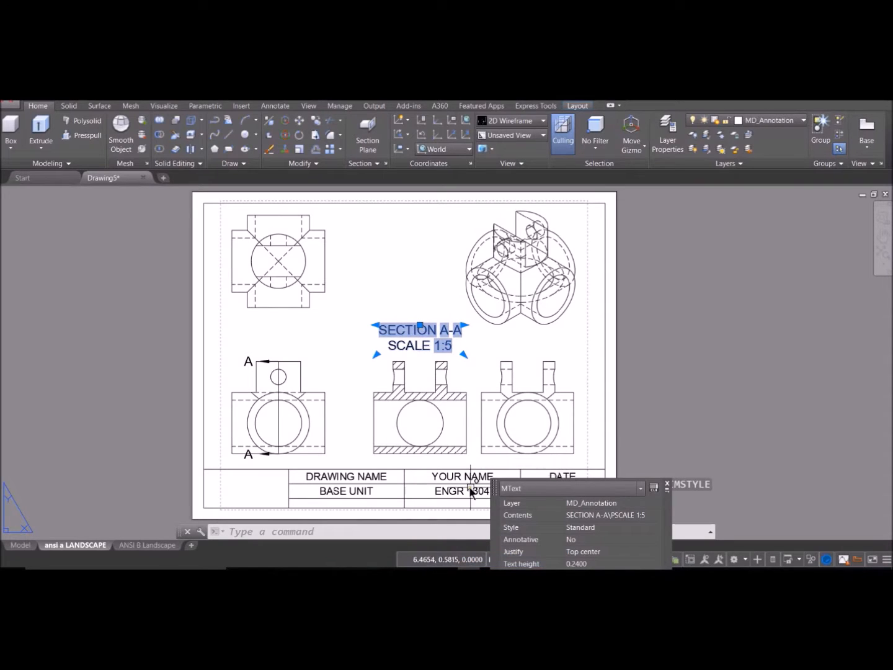
left_click_drag(493, 488, 491, 281)
left_click(578, 357)
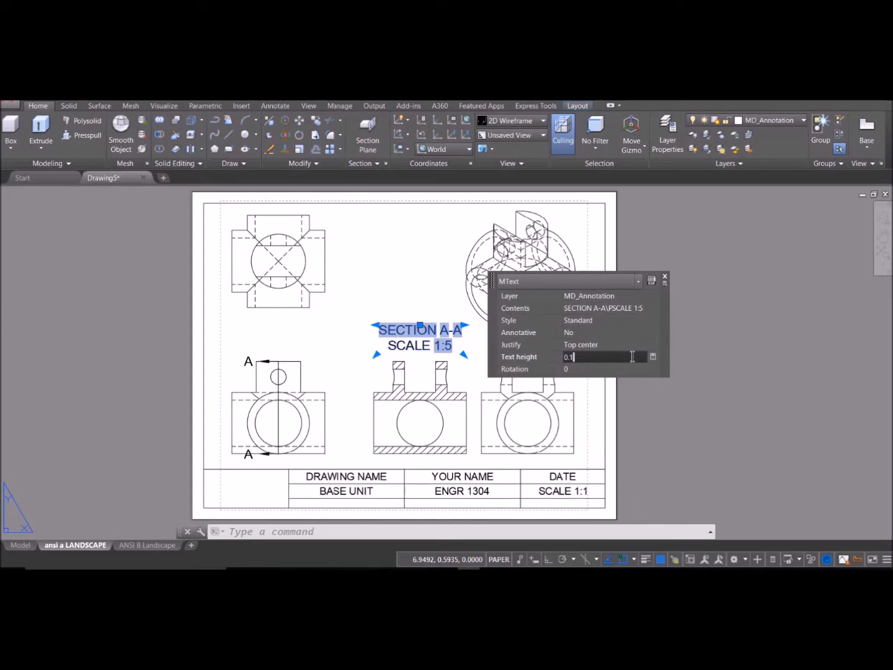
key("Tab")
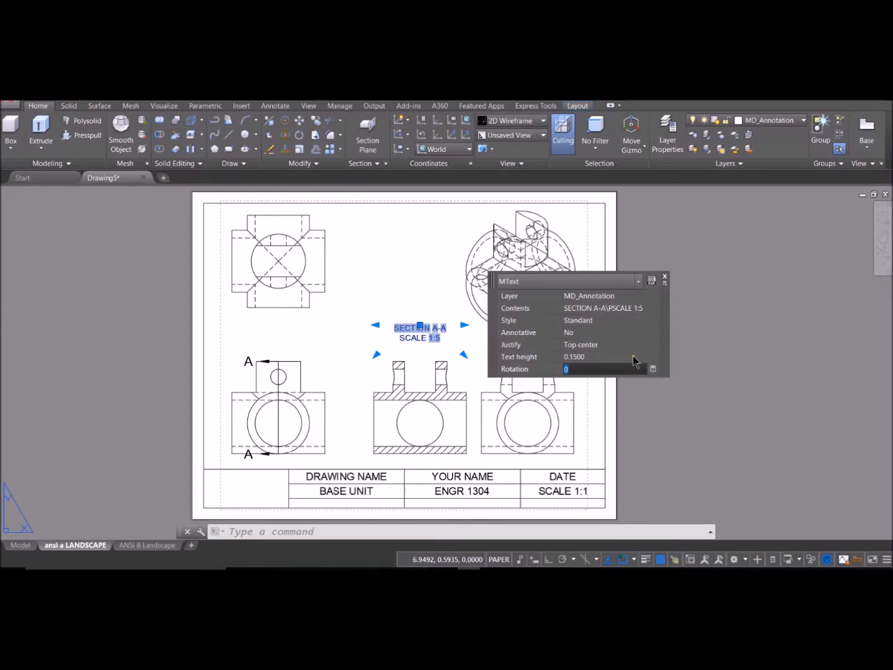
left_click(666, 277)
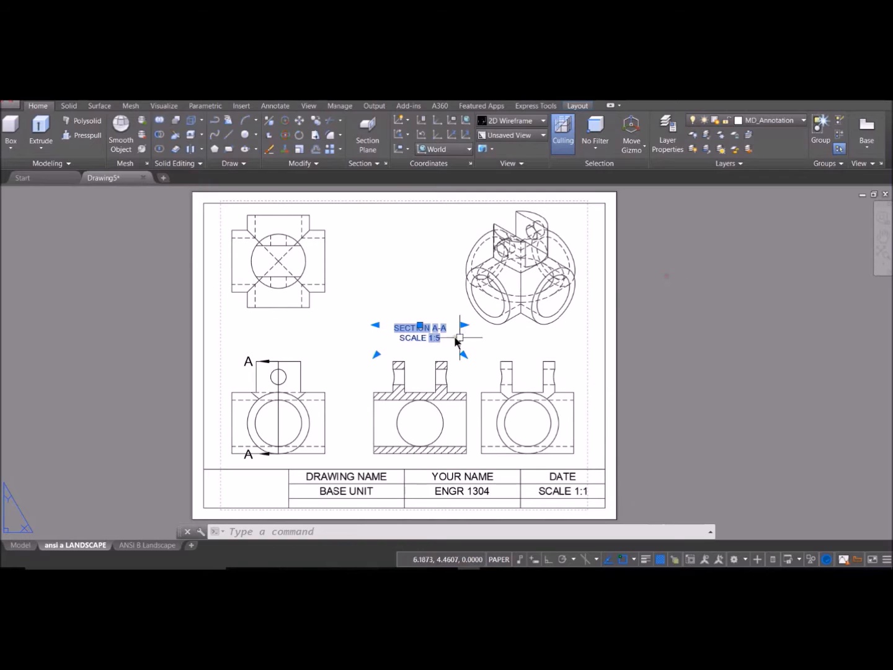
Step: Move the section A-A label down so it sits just above the section view
left_click(419, 326)
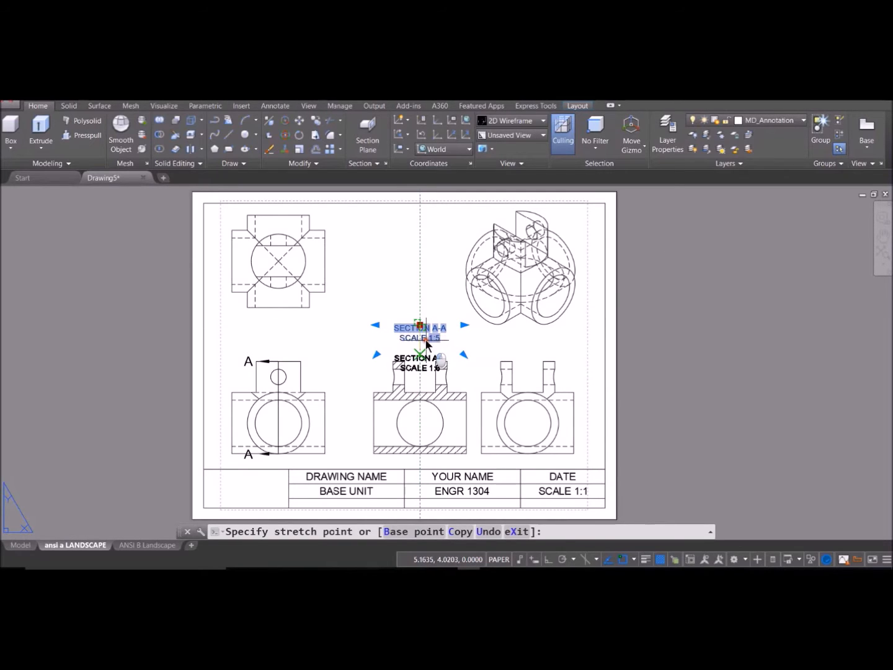
left_click(424, 340)
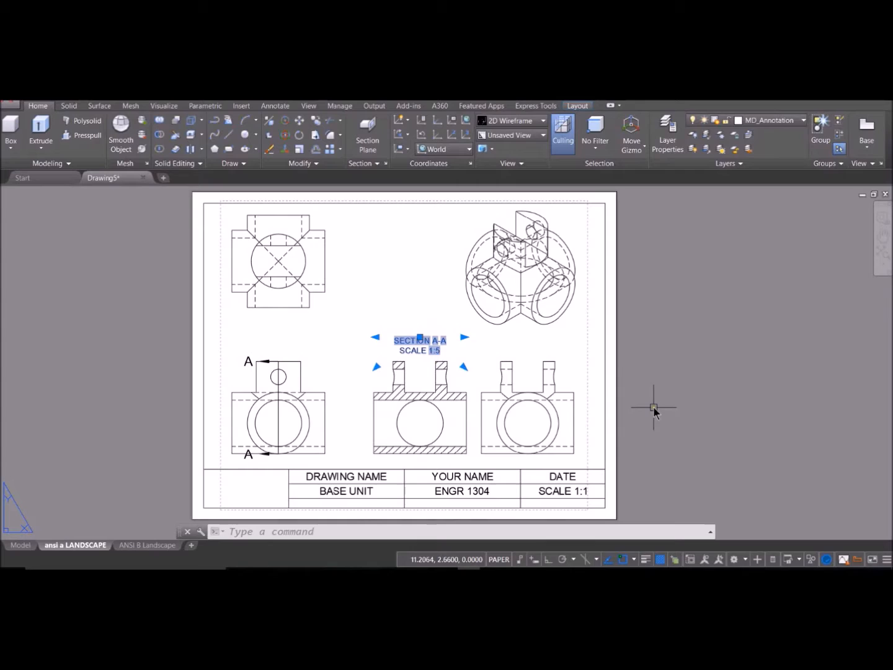
key("Escape")
Step: Add a vertical linear dimension for the horizontal pipe's outer height, placed just right of the front view
left_click(345, 529)
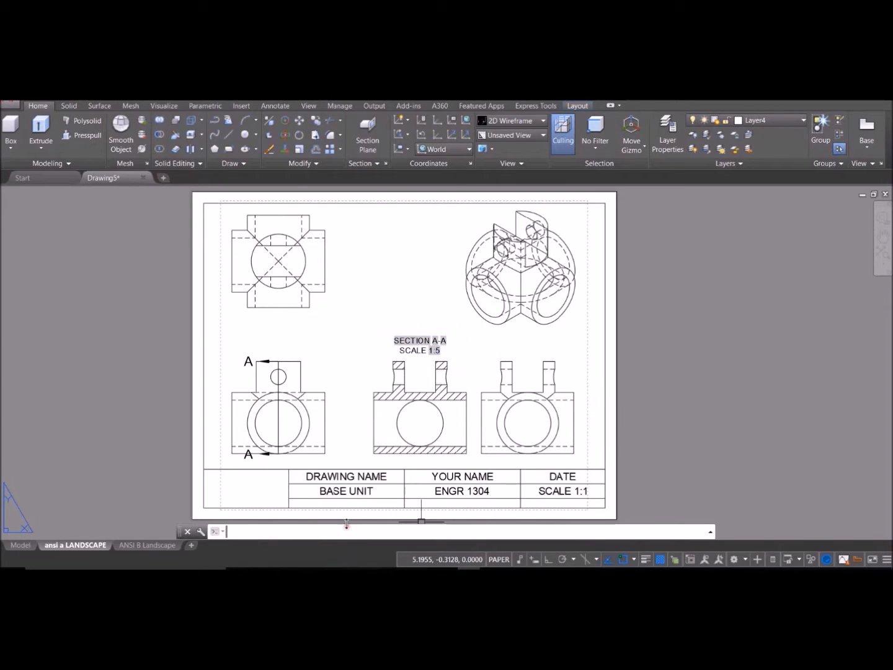
type("dimlinear")
key("Return")
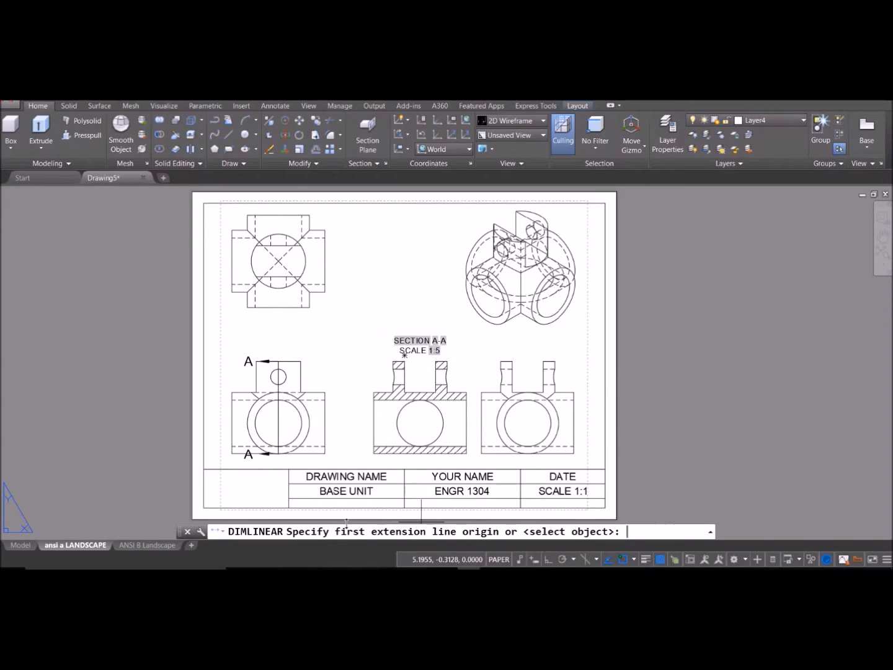
left_click(324, 455)
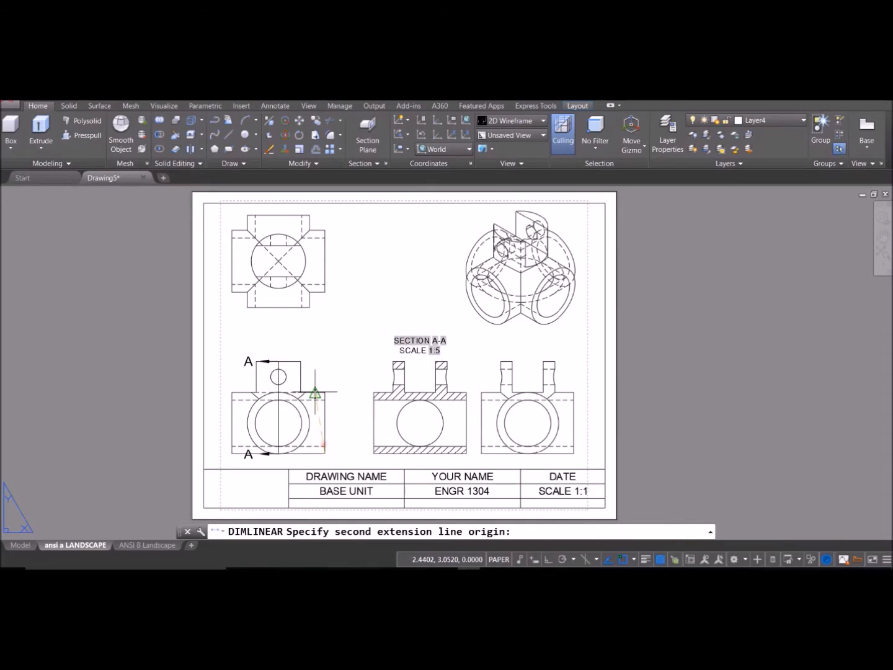
left_click(325, 392)
left_click(339, 403)
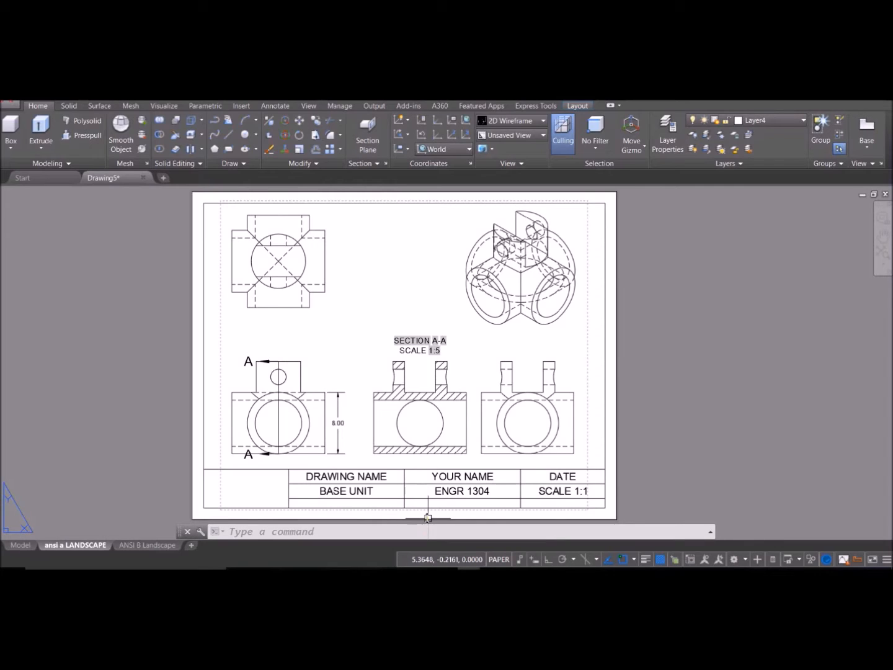
Step: Add a diameter dimension to the front view's inner bore circle and move its text up beside the top of the branch
type("Dimdia")
key("Return")
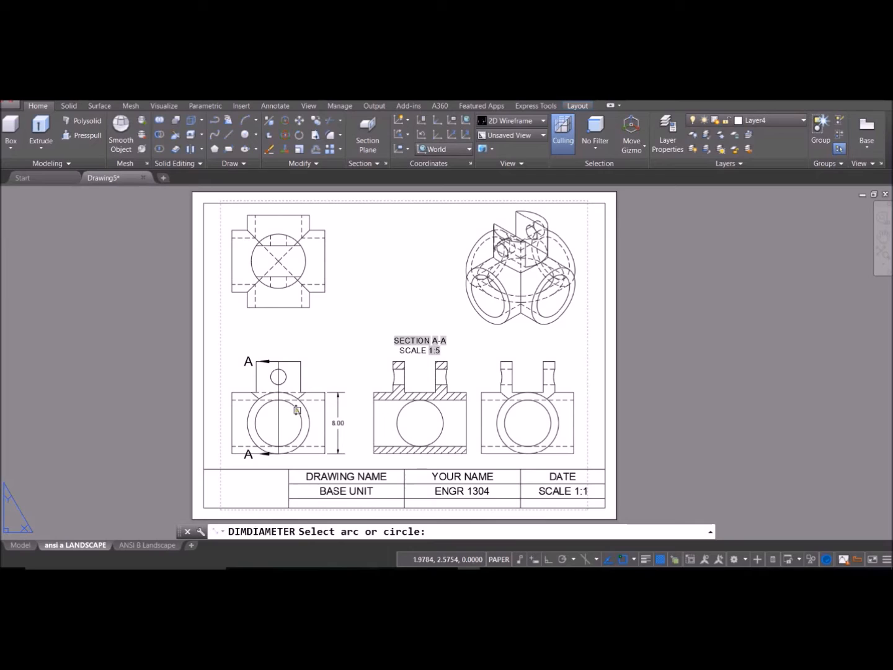
left_click(297, 410)
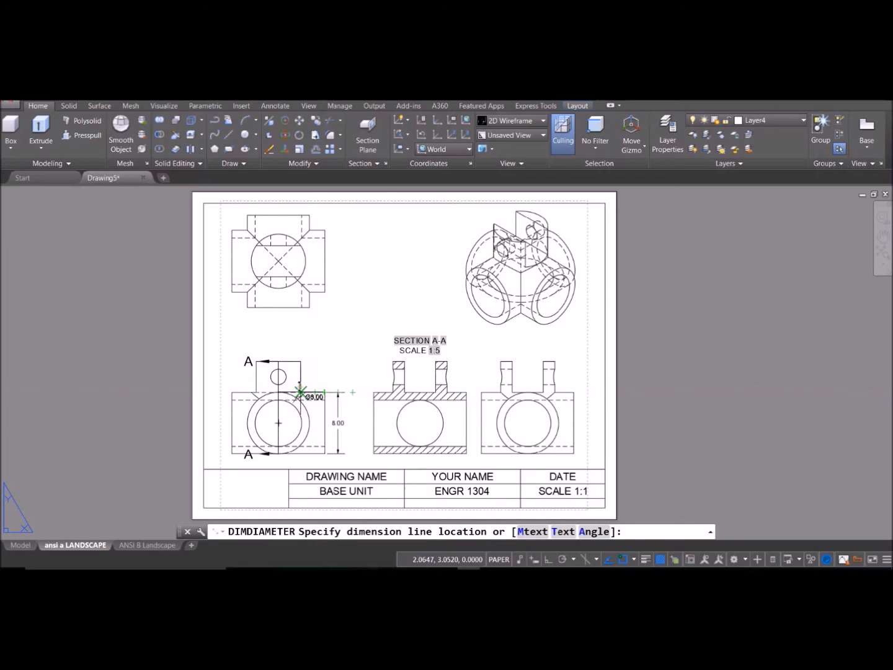
left_click(305, 388)
scroll(307, 386, "up", 6)
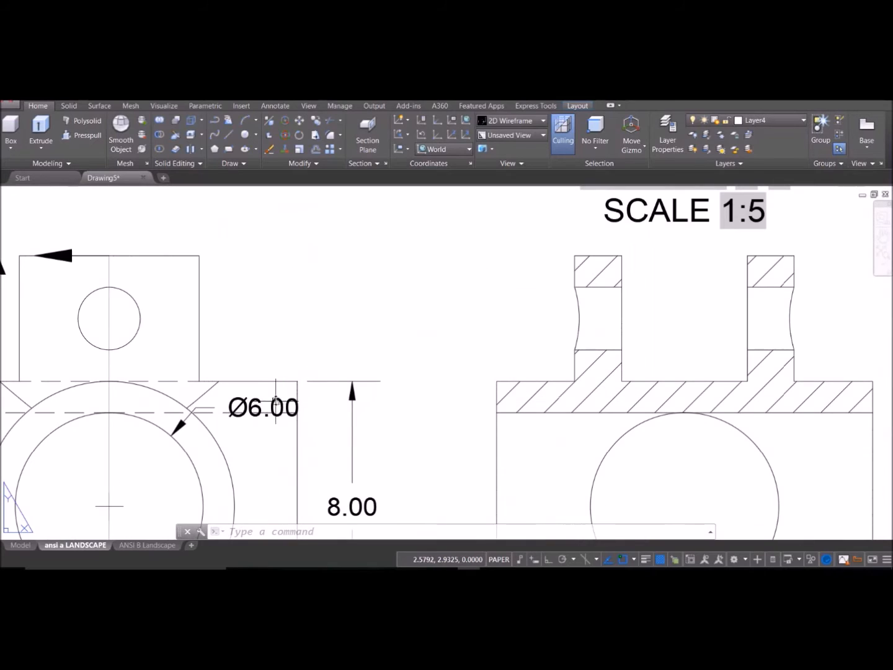
left_click(249, 408)
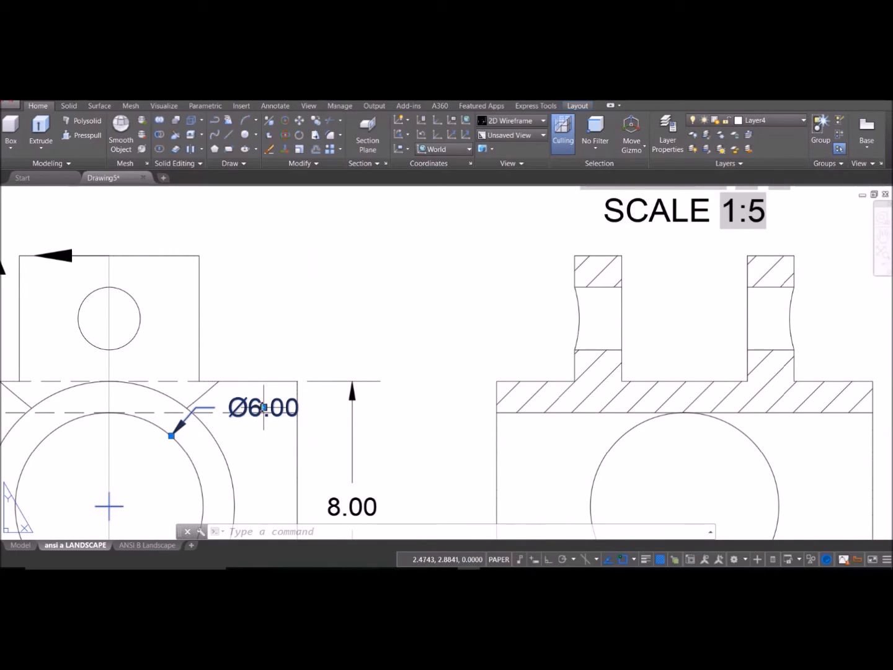
left_click(264, 407)
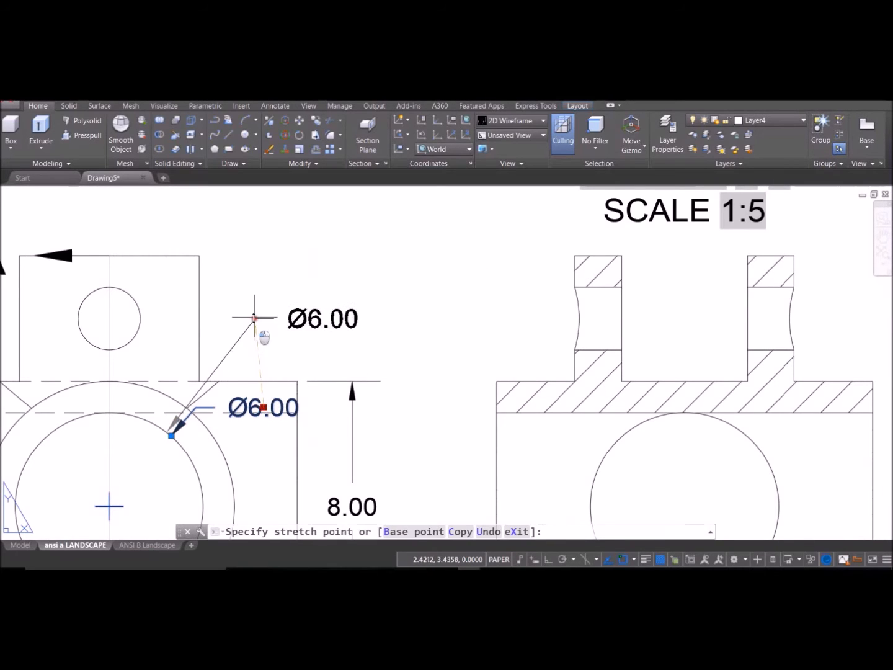
left_click(224, 266)
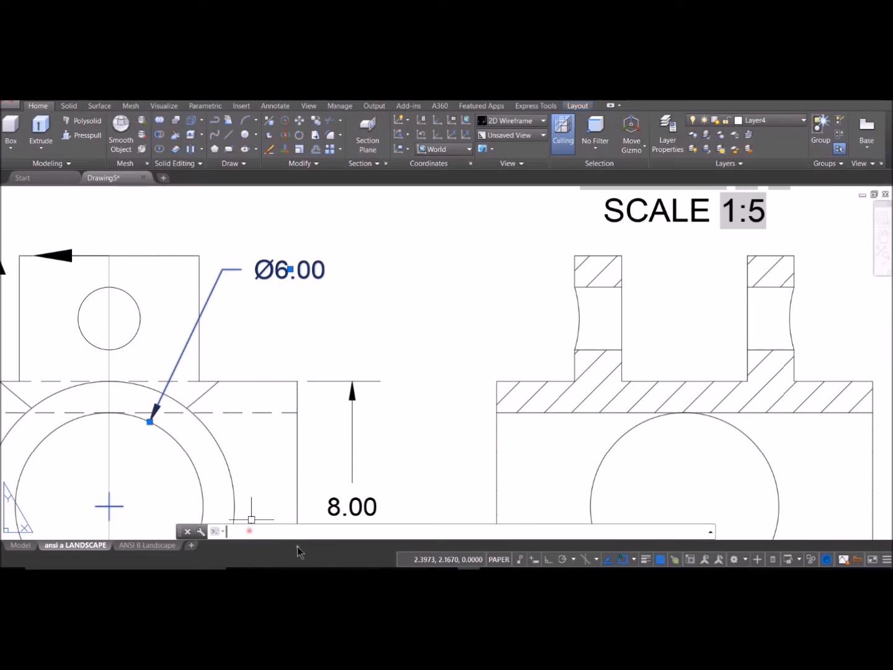
Step: Add a diameter dimension to the front view's outer pipe circle and align its text directly below the bore's diameter text
key("Return")
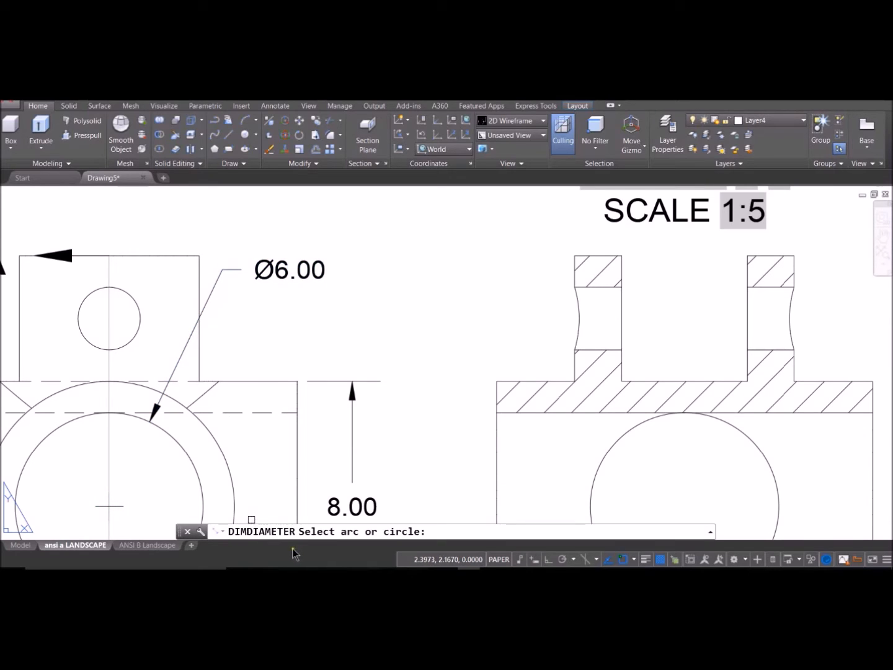
left_click(213, 432)
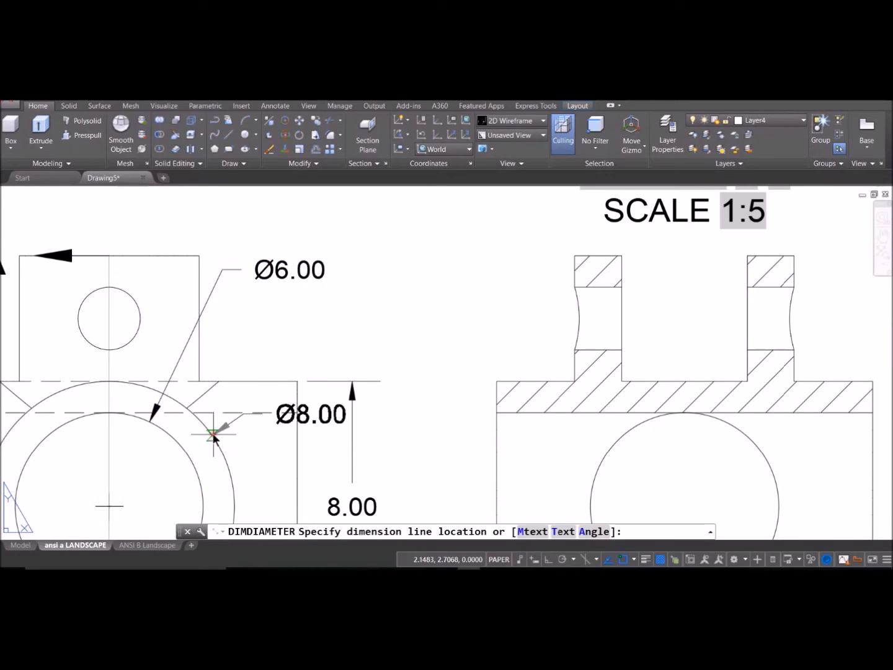
left_click(211, 347)
left_click(256, 371)
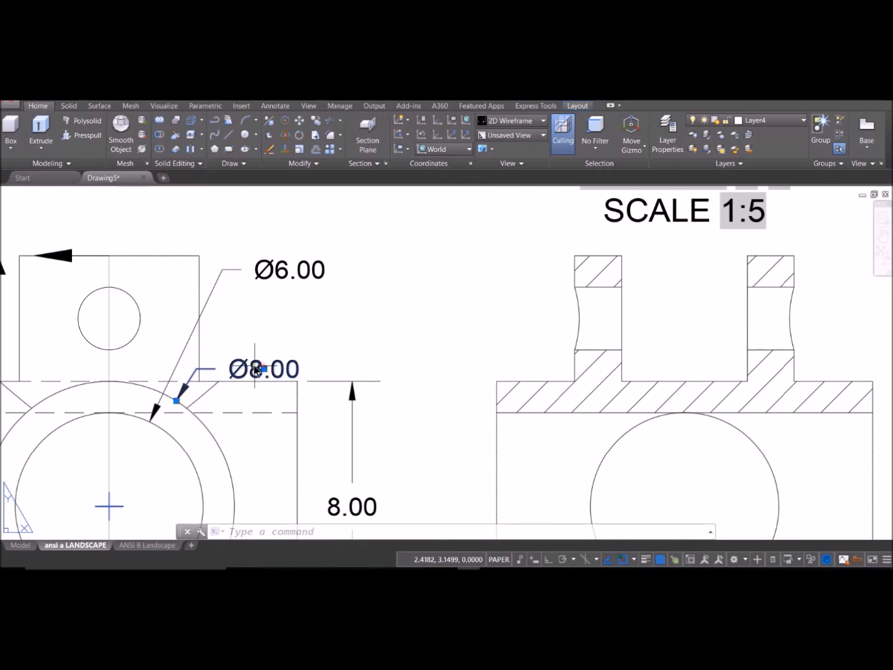
left_click(264, 369)
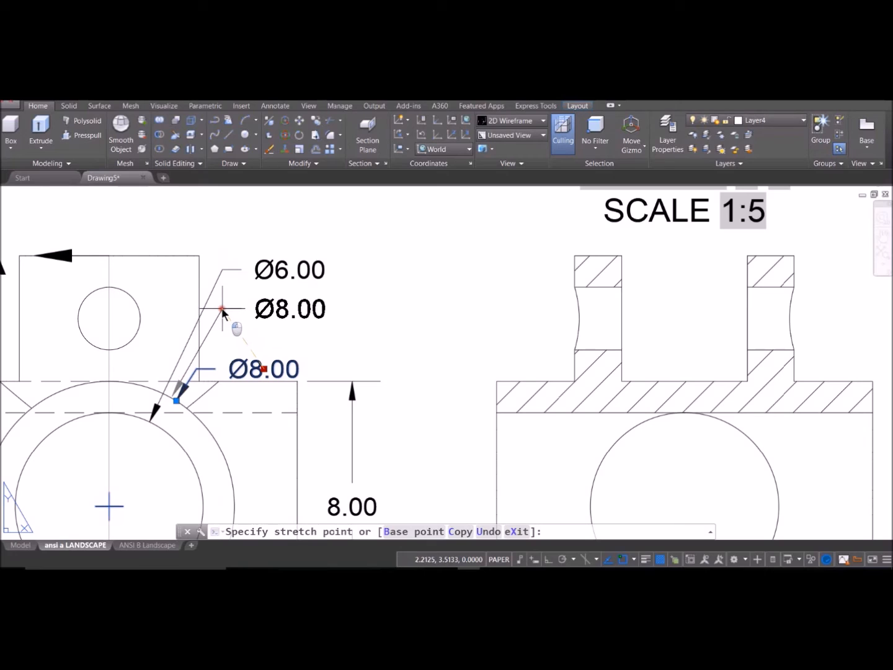
left_click(222, 309)
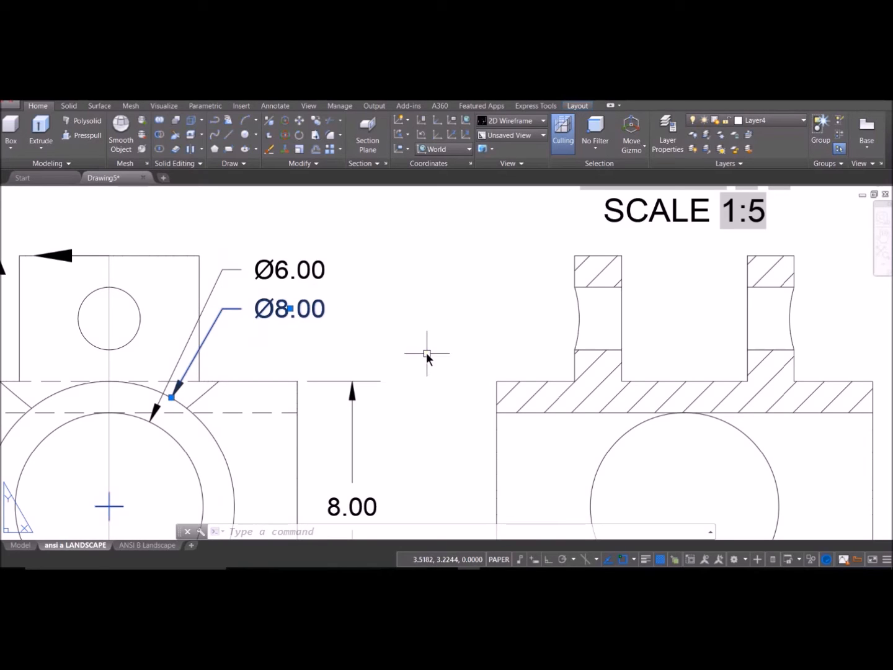
key("Escape")
Step: Examine the dimensions on the front, section, side and top views across the whole layout sheet
scroll(423, 351, "up", 2)
scroll(422, 351, "down", 4)
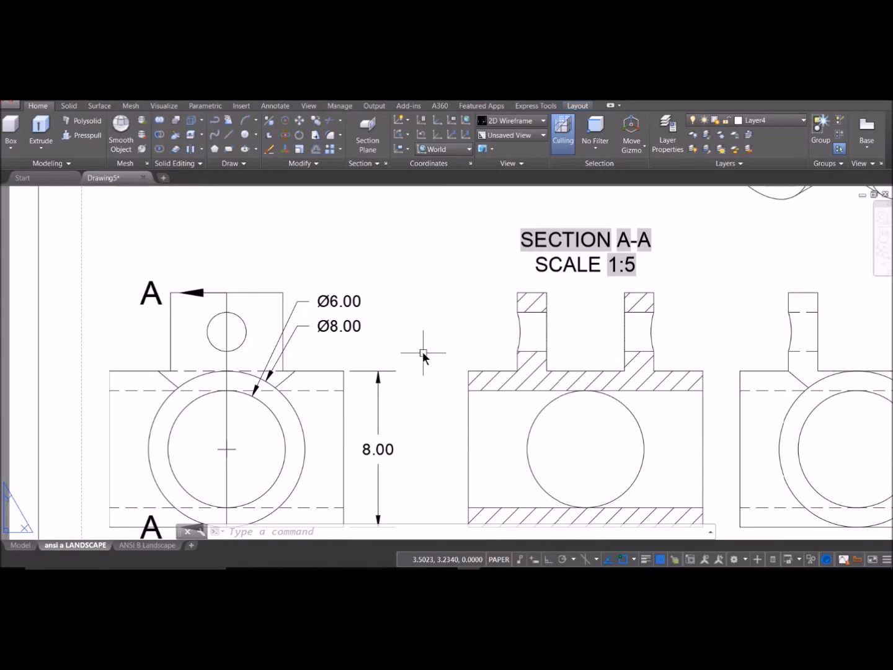
scroll(432, 412, "down", 2)
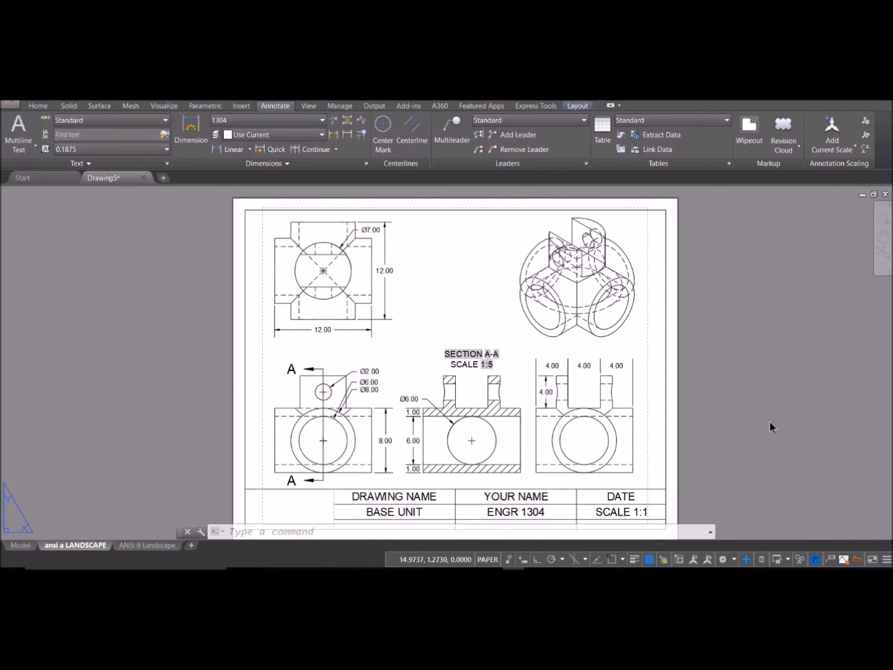
scroll(770, 422, "up", 2)
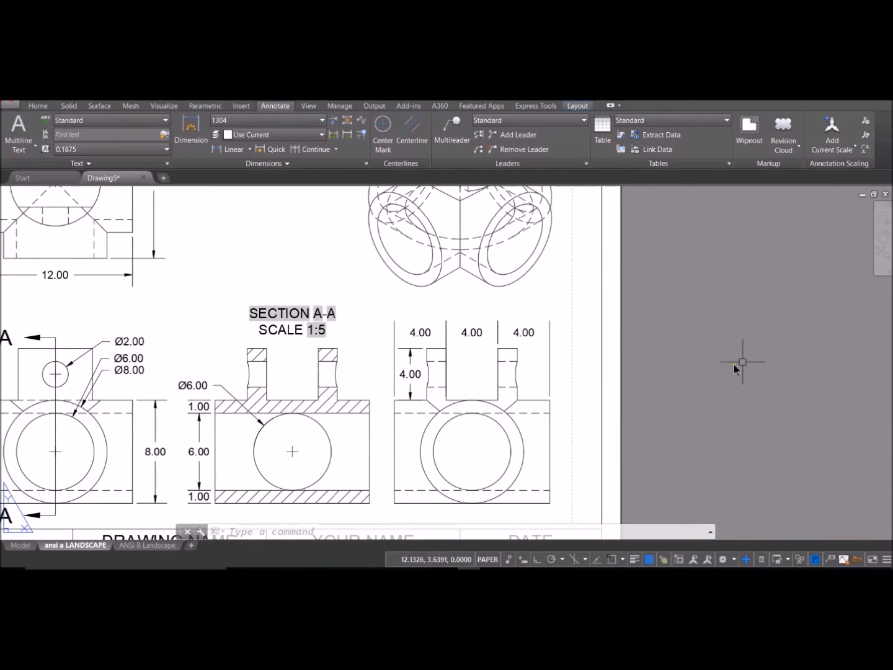
middle_click_drag(286, 273, 494, 275)
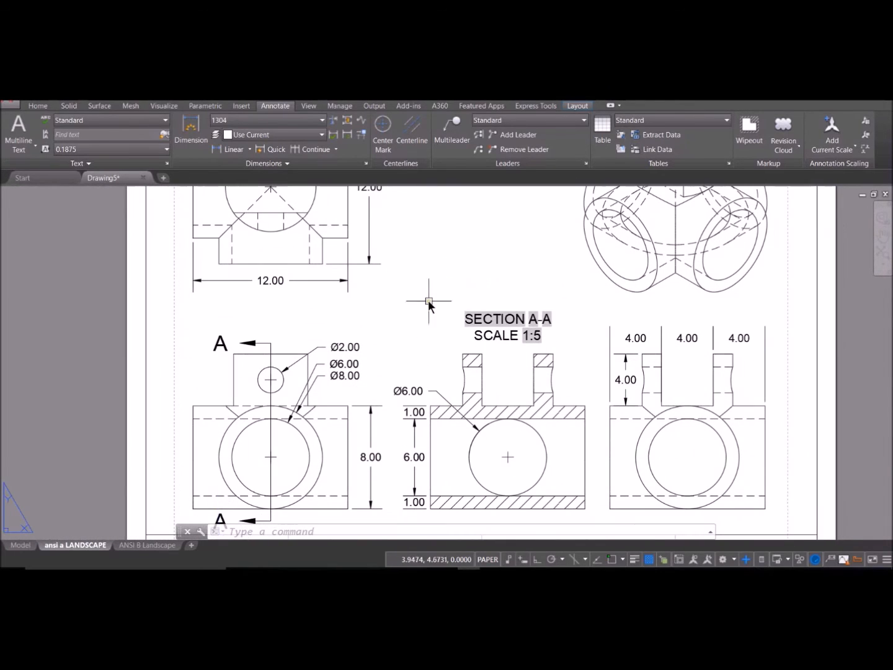
mouse_move(424, 338)
middle_mouse_down()
mouse_move(438, 273)
mouse_move(432, 289)
mouse_move(317, 320)
middle_mouse_up()
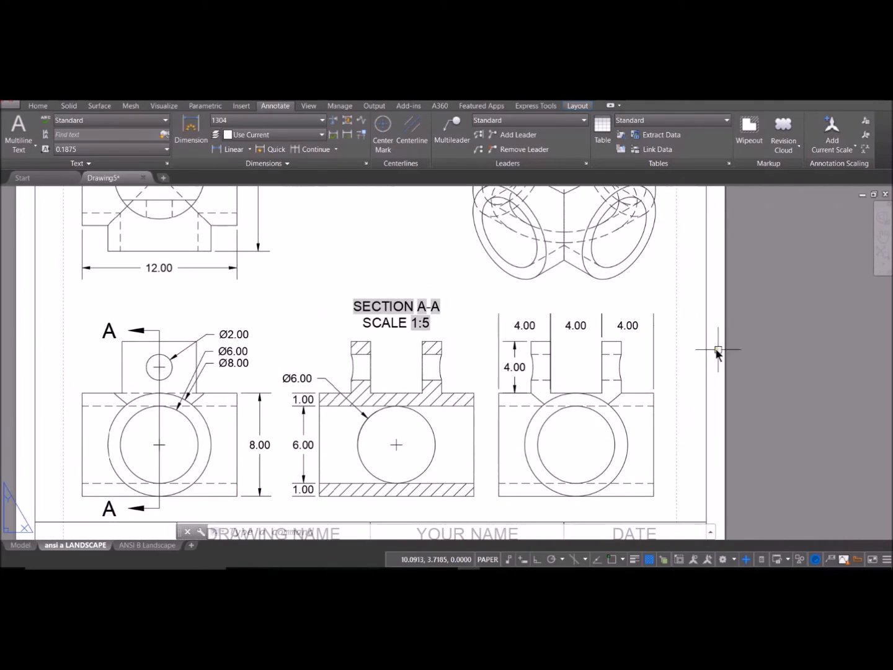
middle_click_drag(771, 292, 769, 344)
middle_click(768, 348)
middle_click(769, 347)
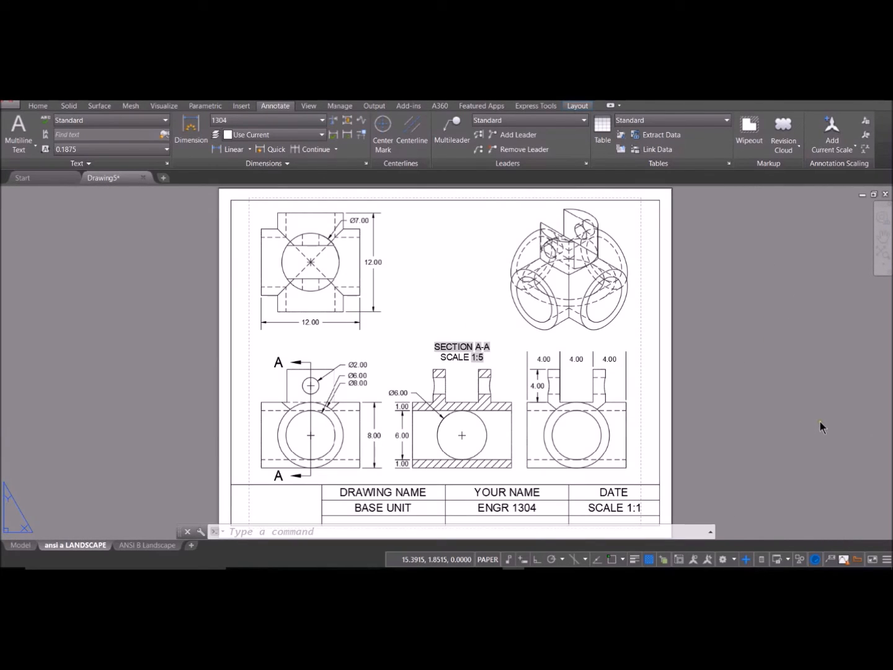